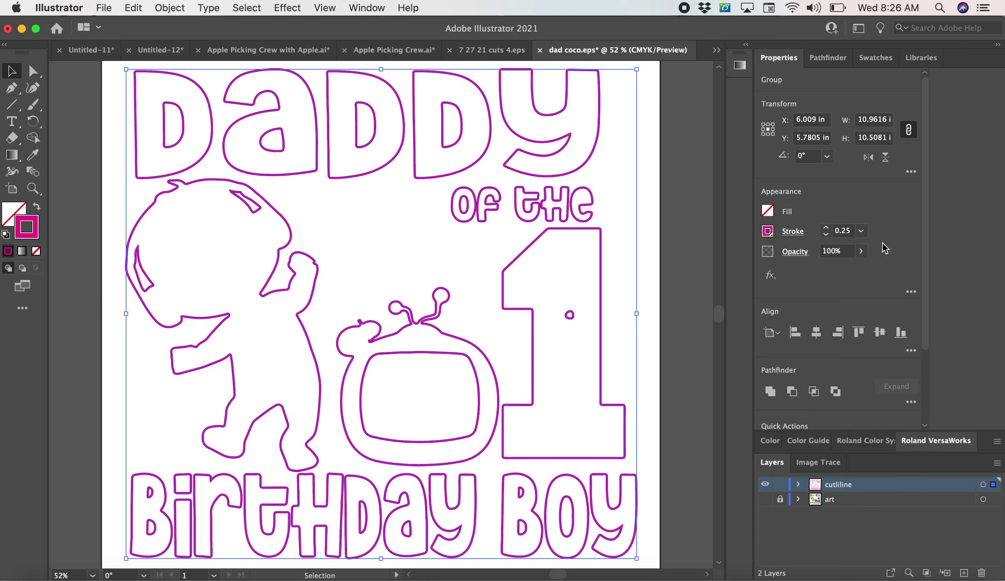
Deselect the cut lines and show the art layer beneath them.
{"action": "left_click", "coordinate": [691, 270]}
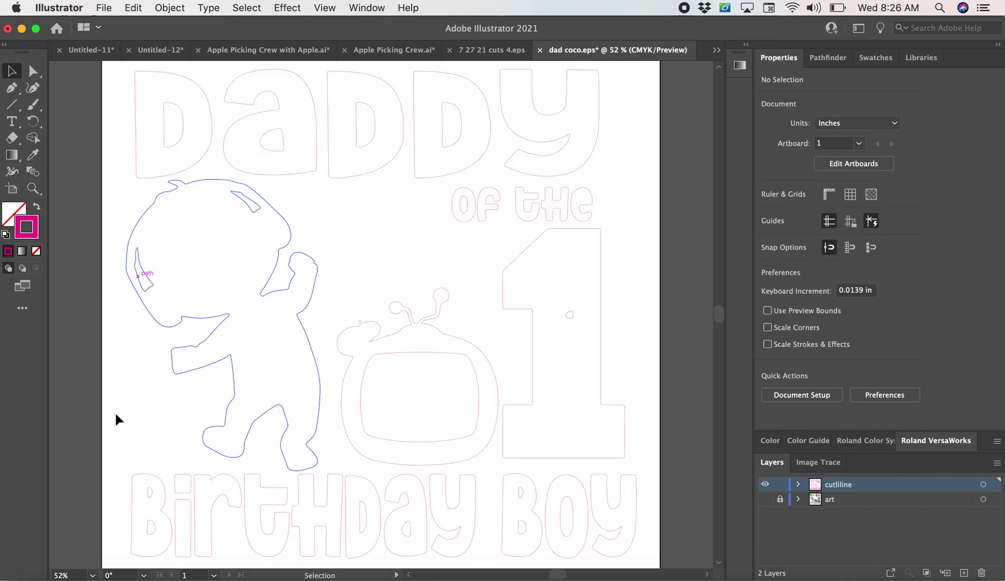
{"action": "scroll", "coordinate": [61, 575], "scroll_direction": "up", "scroll_amount": 5}
{"action": "scroll", "coordinate": [60, 575], "scroll_direction": "up", "scroll_amount": 15}
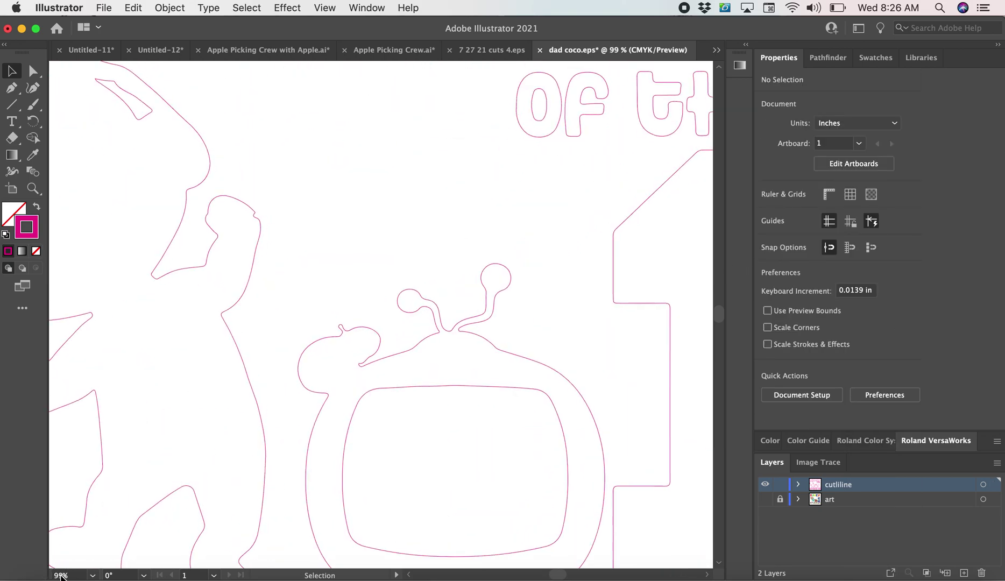
{"action": "scroll", "coordinate": [60, 575], "scroll_direction": "up", "scroll_amount": 3}
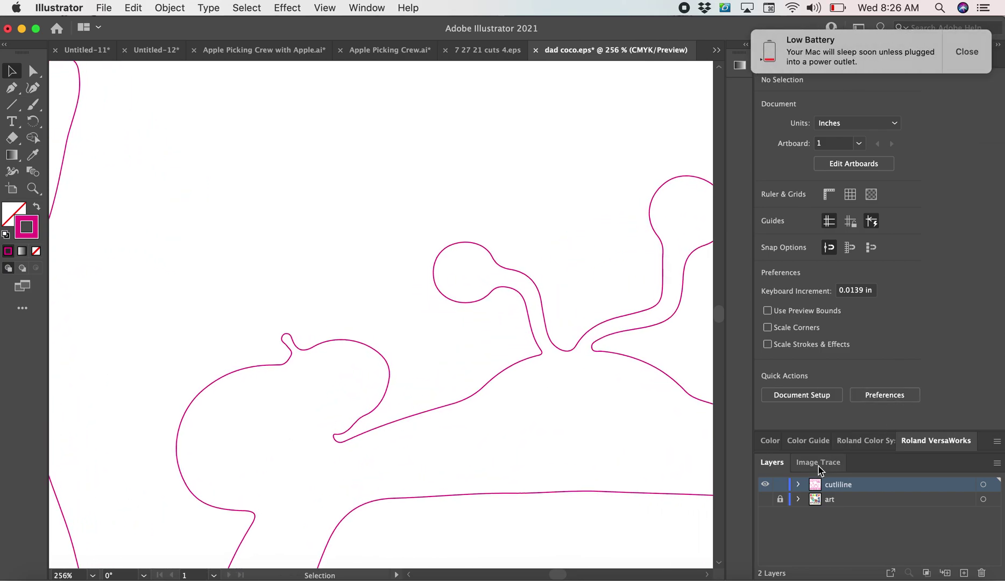
{"action": "left_click", "coordinate": [764, 499]}
Examine how closely the cut lines follow the artwork around the melon TV, the number 1 and the lettering above it.
{"action": "scroll", "coordinate": [594, 381], "scroll_direction": "right", "scroll_amount": 10}
{"action": "scroll", "coordinate": [595, 381], "scroll_direction": "down", "scroll_amount": 3}
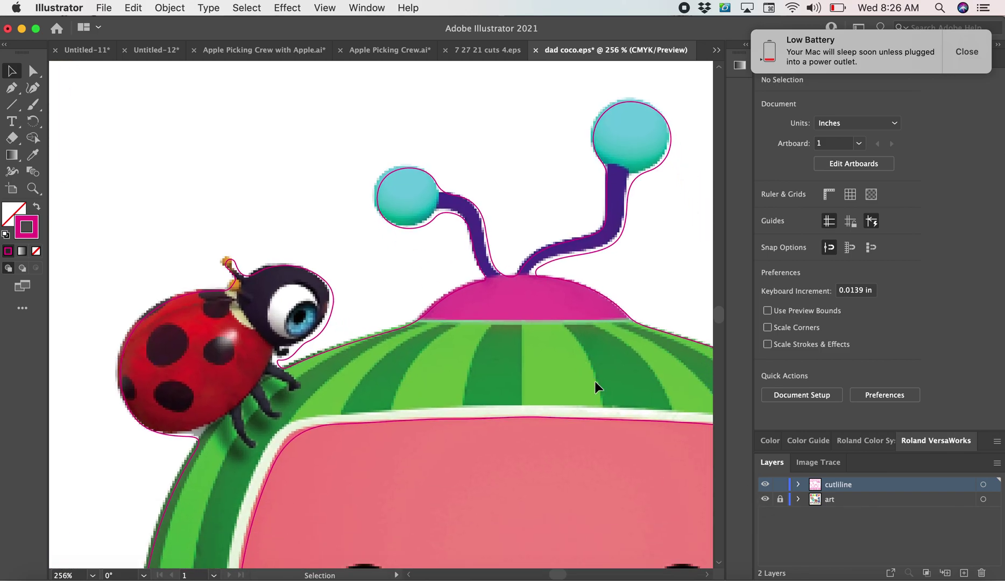
{"action": "scroll", "coordinate": [594, 380], "scroll_direction": "right", "scroll_amount": 15}
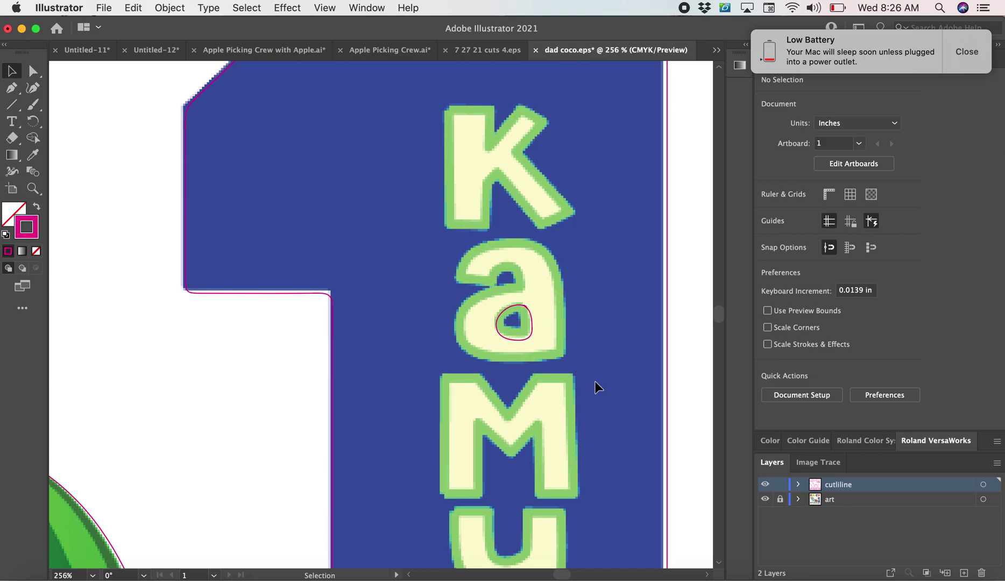
{"action": "scroll", "coordinate": [594, 381], "scroll_direction": "right", "scroll_amount": 3}
{"action": "left_click", "coordinate": [484, 313]}
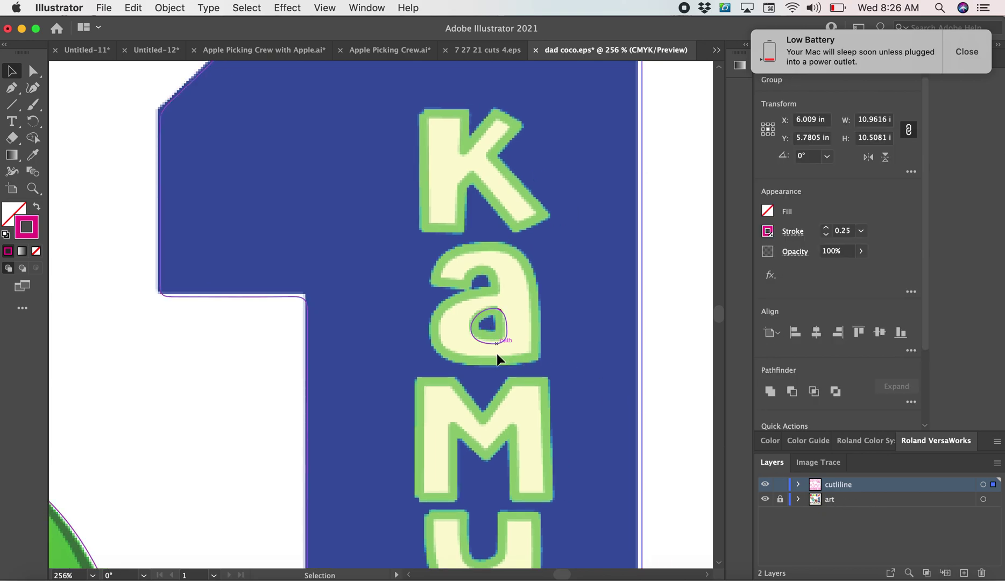
{"action": "scroll", "coordinate": [512, 324], "scroll_direction": "up", "scroll_amount": 12}
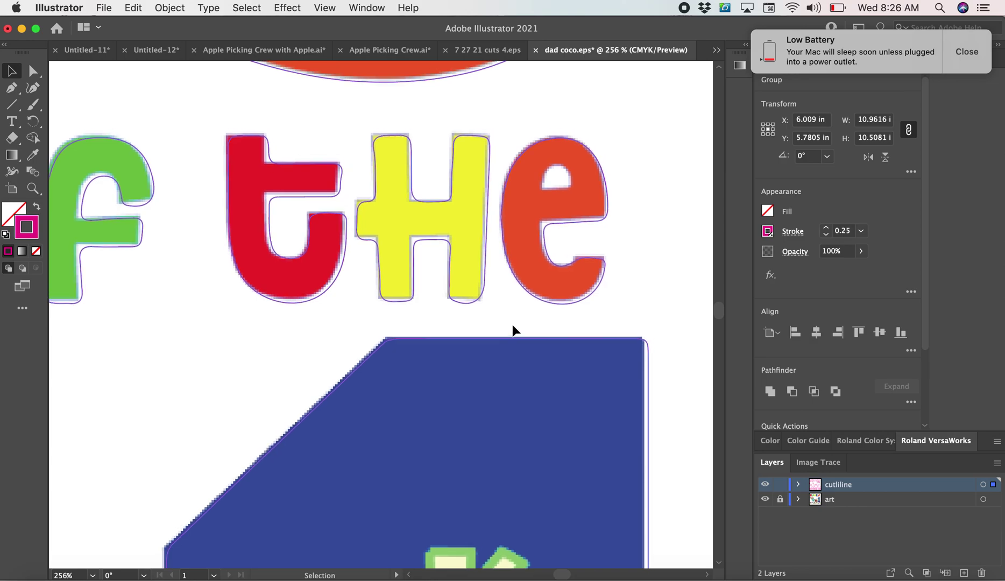
{"action": "scroll", "coordinate": [512, 324], "scroll_direction": "up", "scroll_amount": 10}
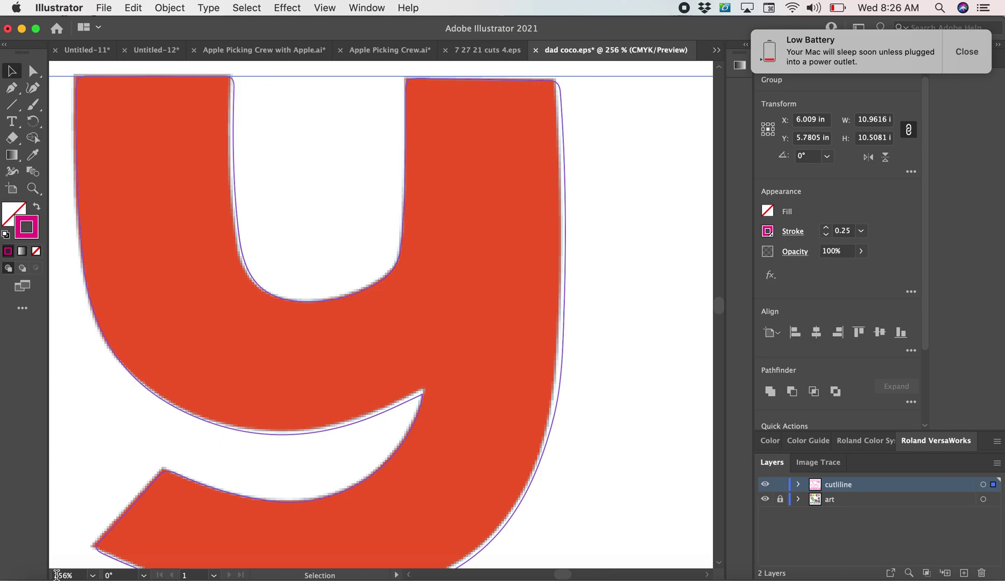
{"action": "scroll", "coordinate": [57, 575], "scroll_direction": "down", "scroll_amount": 5}
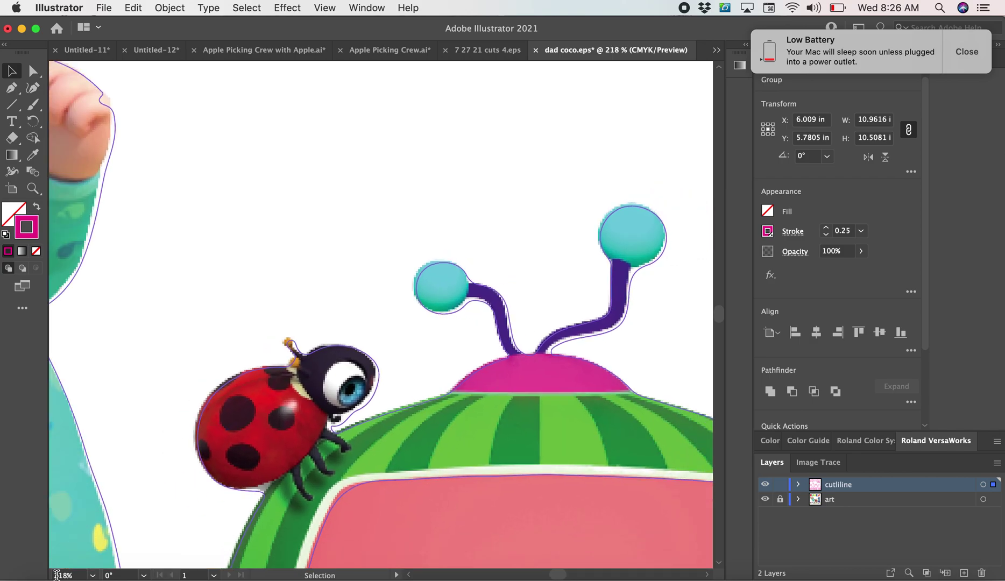
{"action": "scroll", "coordinate": [56, 575], "scroll_direction": "down", "scroll_amount": 6}
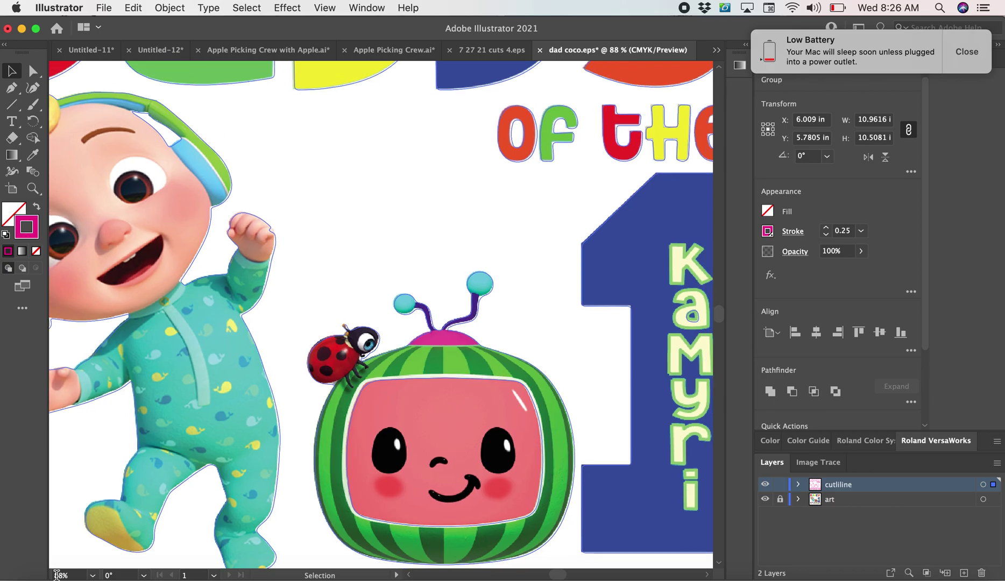
{"action": "scroll", "coordinate": [57, 575], "scroll_direction": "down", "scroll_amount": 1}
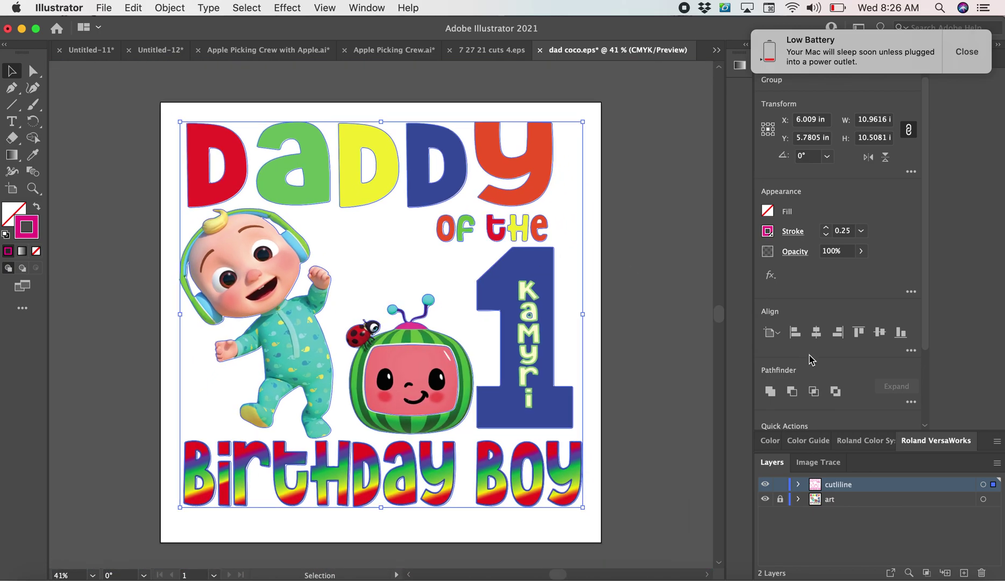
Delete the cutliline layer with its artwork and unlock the art layer.
{"action": "left_click", "coordinate": [979, 572]}
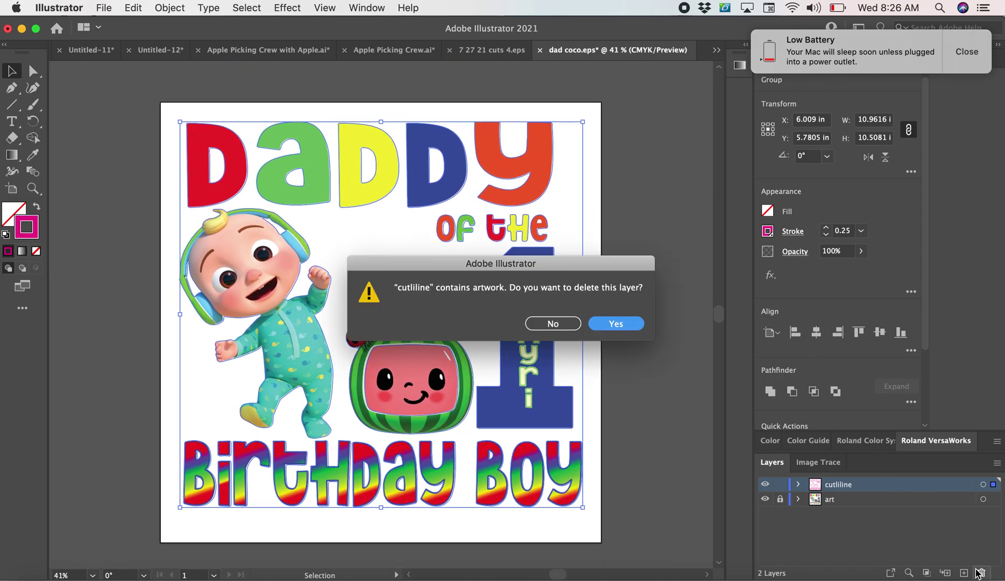
{"action": "left_click", "coordinate": [624, 322]}
{"action": "key", "text": "super+y"}
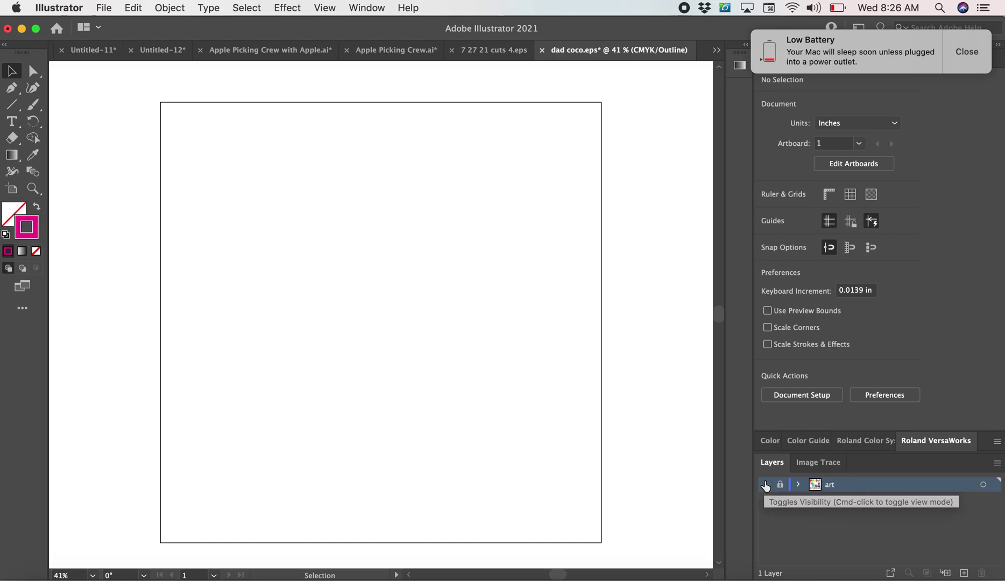
{"action": "key", "text": "super+y"}
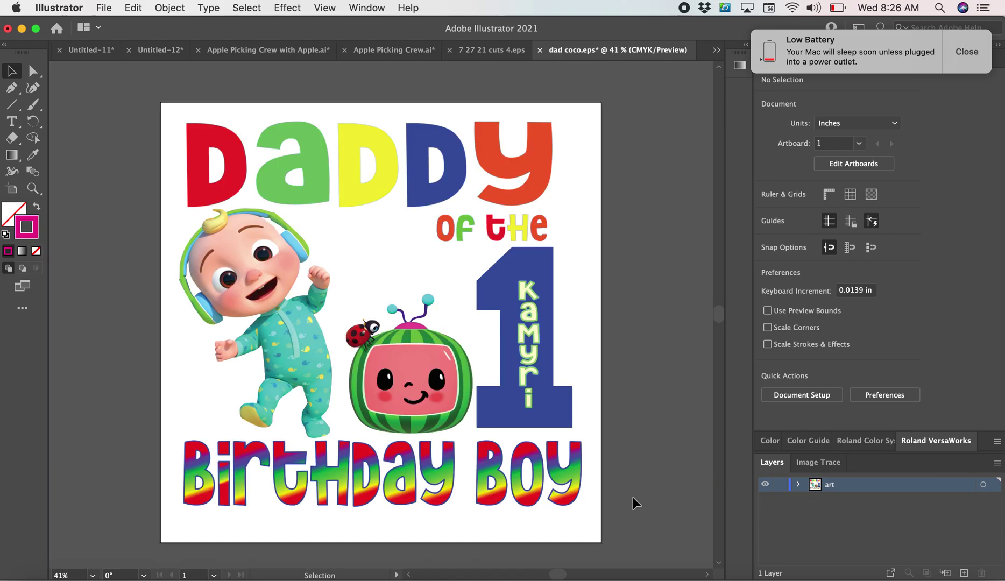
{"action": "left_click_drag", "start_coordinate": [635, 511], "coordinate": [193, 109]}
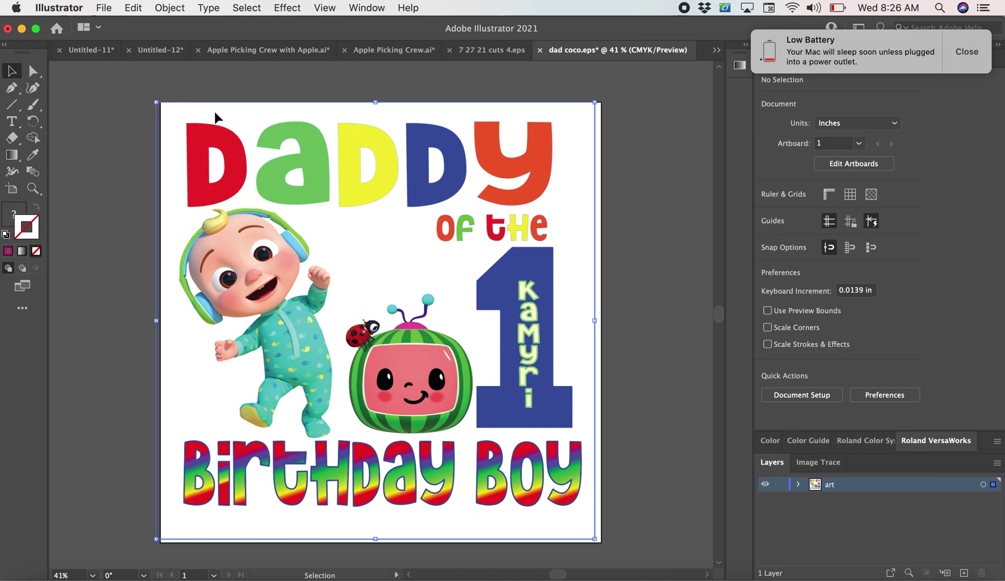
{"action": "left_click", "coordinate": [618, 252]}
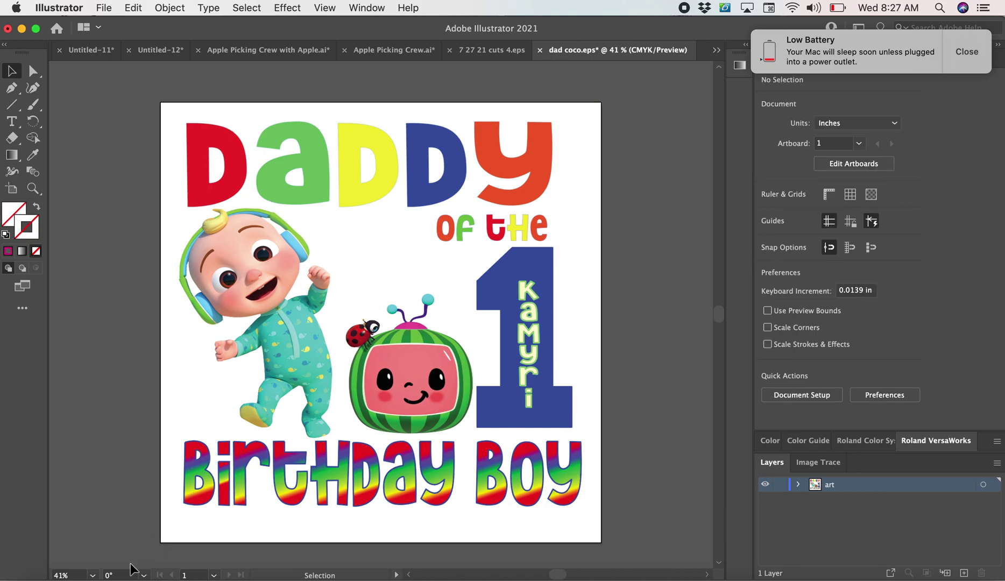
Move the whole design off the artboard into the empty area to its left.
{"action": "scroll", "coordinate": [60, 573], "scroll_direction": "up", "scroll_amount": 1}
{"action": "scroll", "coordinate": [409, 328], "scroll_direction": "up", "scroll_amount": 6}
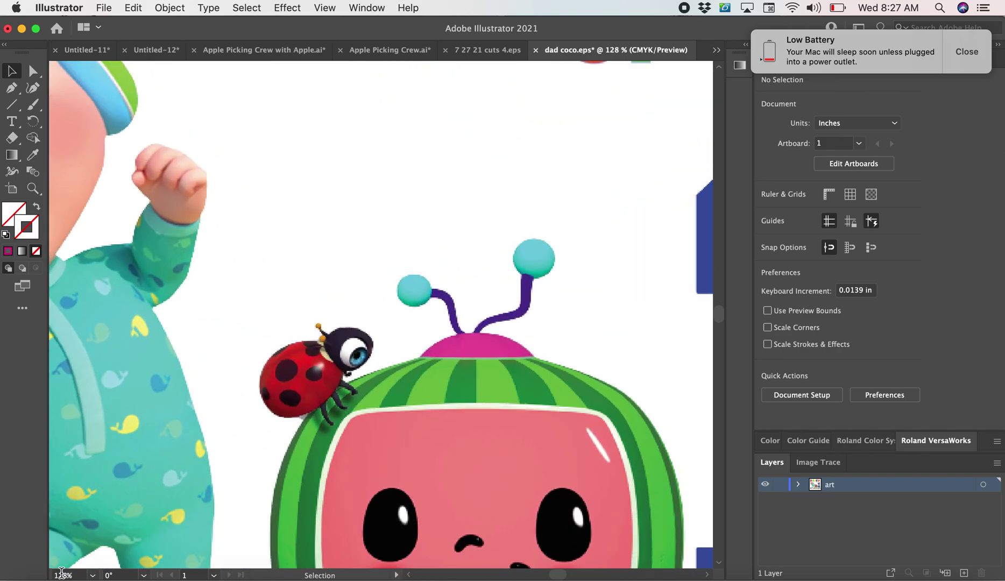
{"action": "scroll", "coordinate": [440, 370], "scroll_direction": "left", "scroll_amount": 5}
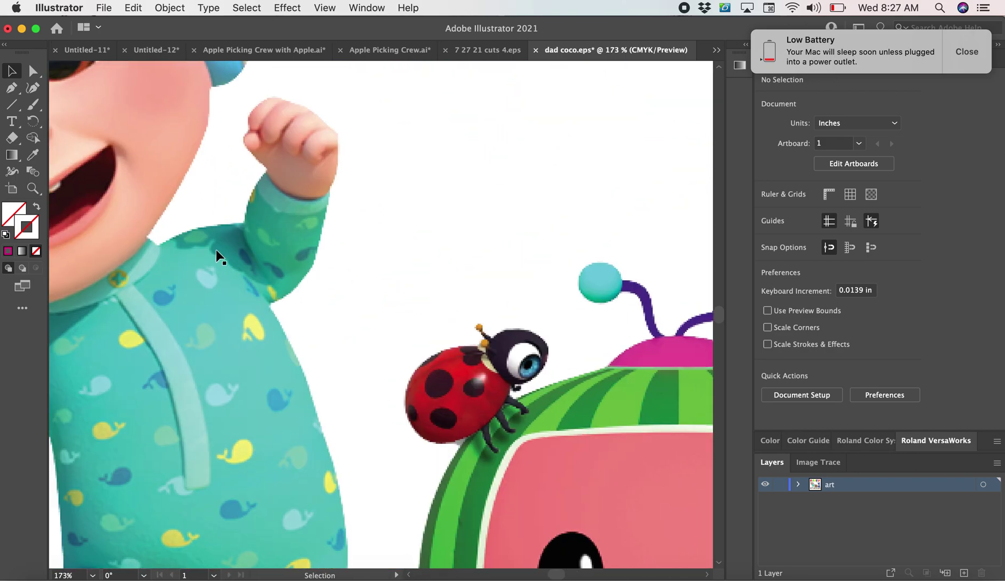
{"action": "left_click", "coordinate": [164, 422]}
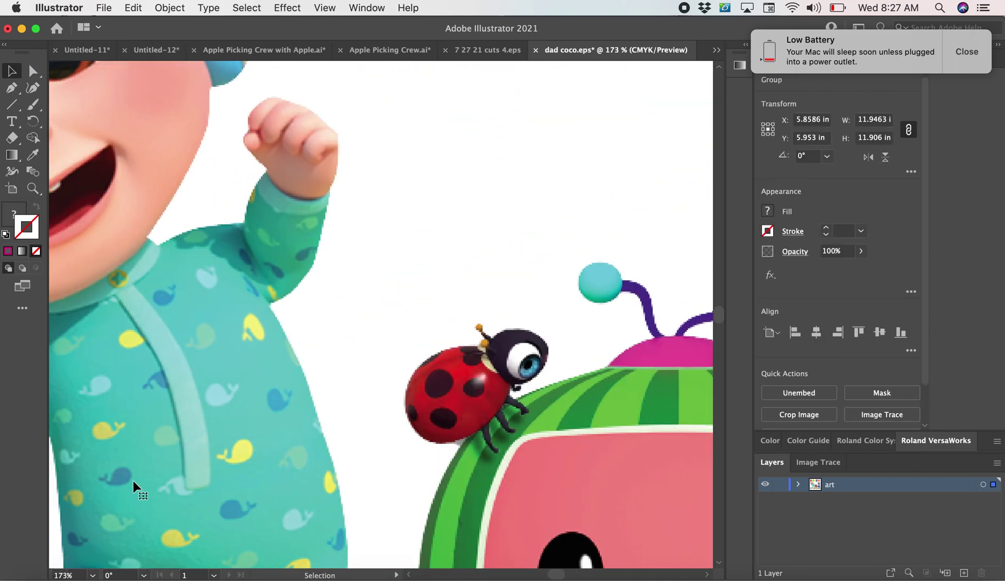
{"action": "scroll", "coordinate": [62, 575], "scroll_direction": "down", "scroll_amount": 8}
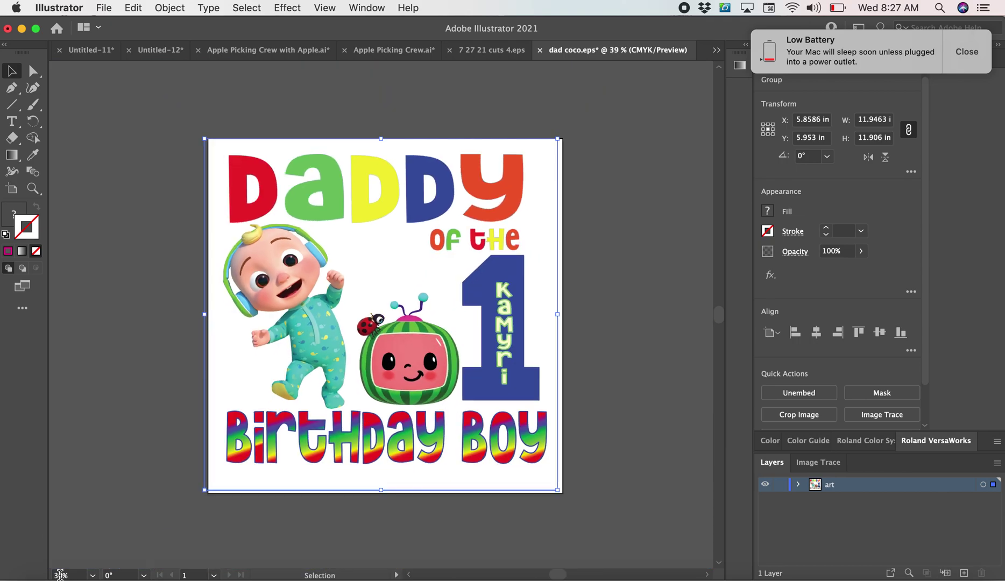
{"action": "scroll", "coordinate": [61, 574], "scroll_direction": "up", "scroll_amount": 1}
{"action": "left_click_drag", "start_coordinate": [278, 266], "coordinate": [108, 264]}
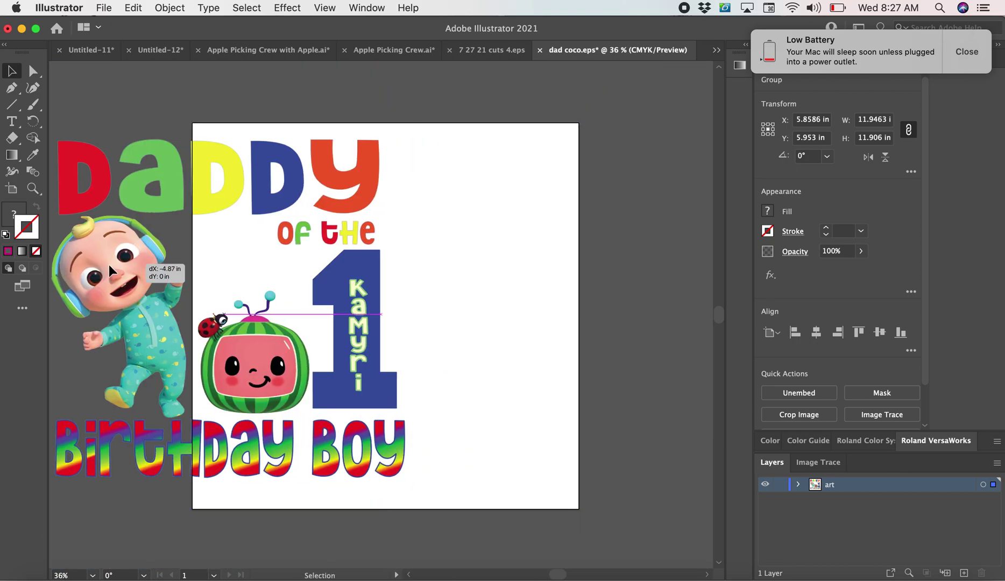
{"action": "scroll", "coordinate": [108, 264], "scroll_direction": "left", "scroll_amount": 10}
{"action": "left_click_drag", "start_coordinate": [569, 291], "coordinate": [229, 249]}
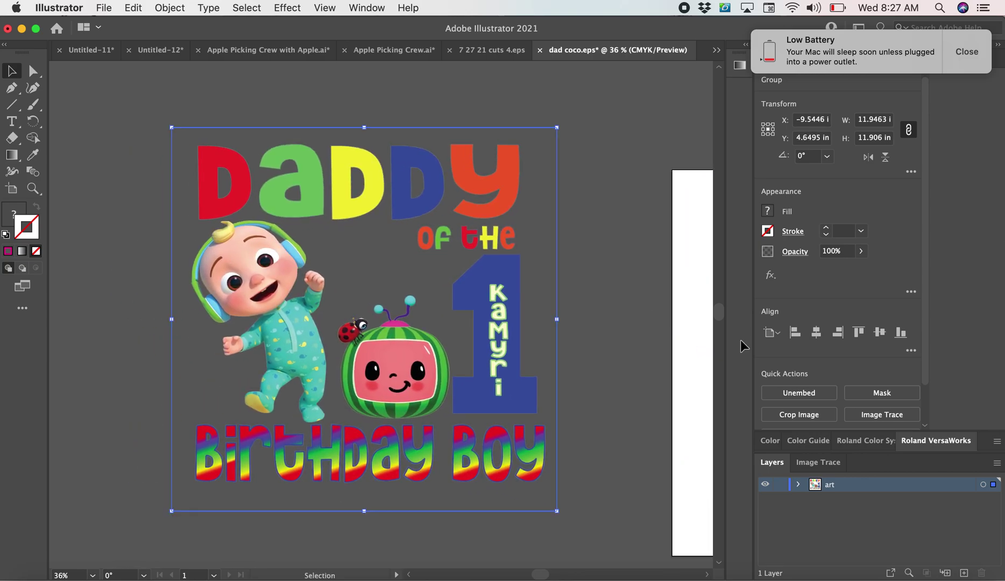
Trace the design with the High Fidelity Photo preset and view it as Tracing Result with Outlines.
{"action": "left_click", "coordinate": [826, 466]}
{"action": "left_click", "coordinate": [842, 154]}
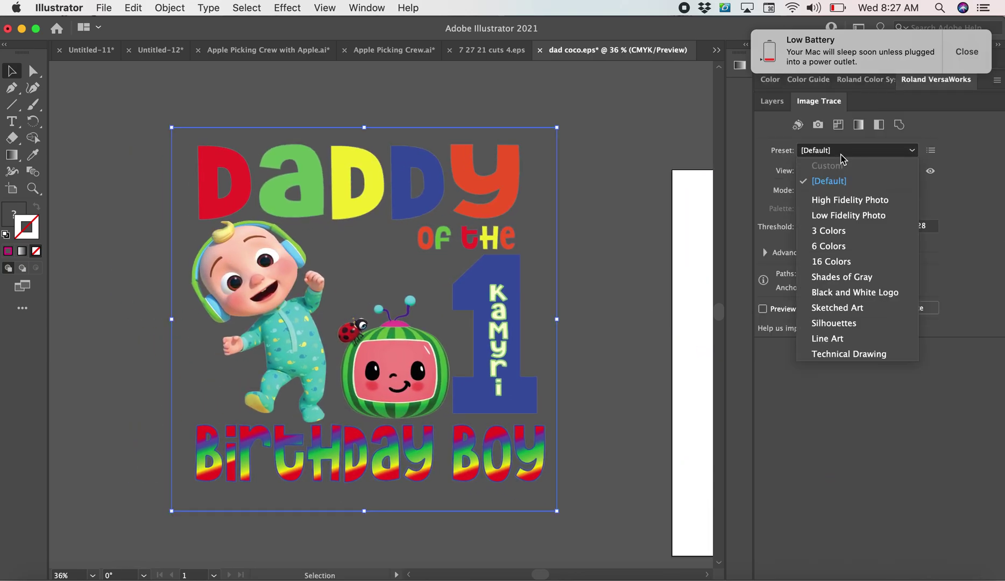
{"action": "left_click", "coordinate": [853, 200]}
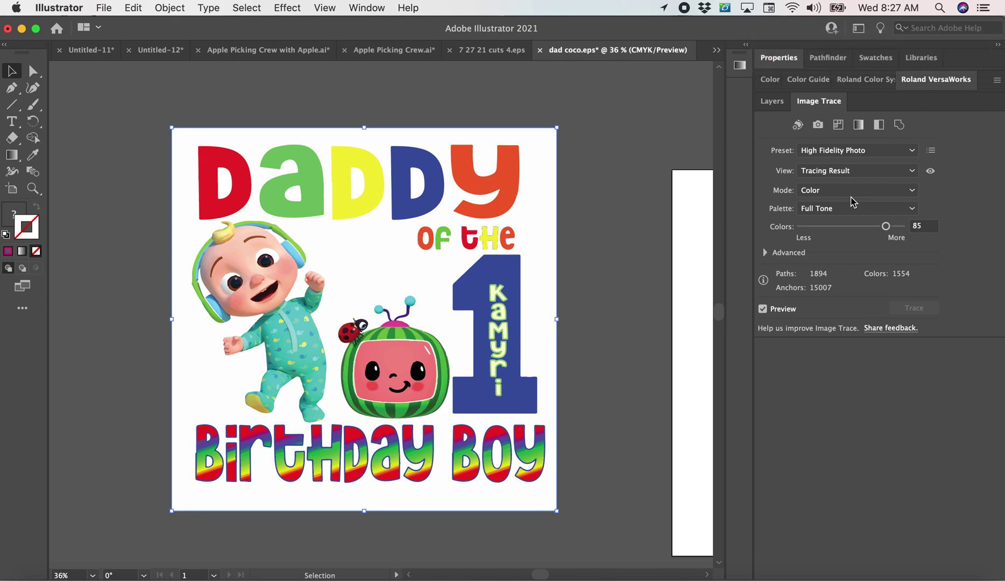
{"action": "key", "text": "XF86MonBrightnessUp"}
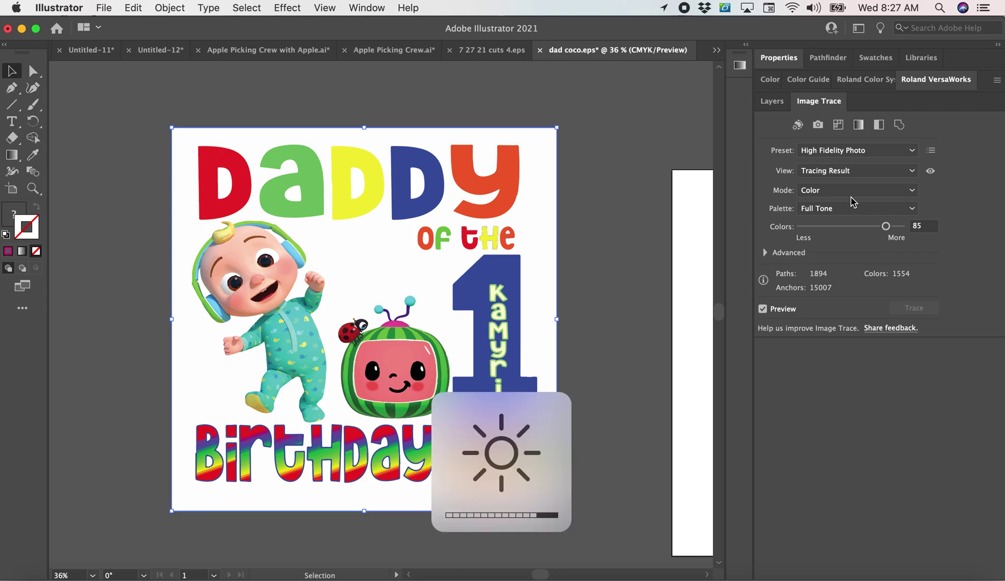
{"action": "left_click", "coordinate": [818, 171]}
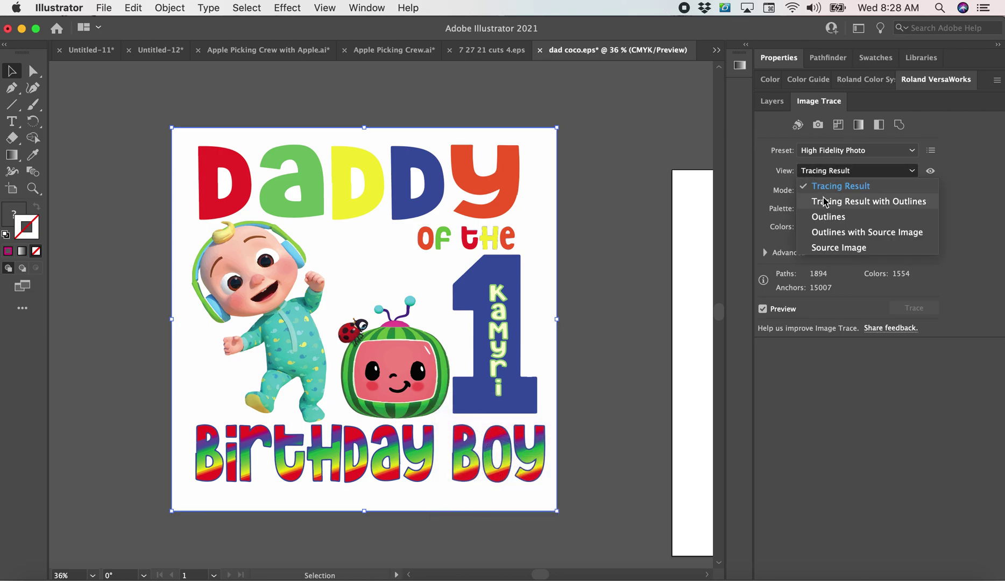
{"action": "left_click", "coordinate": [824, 201]}
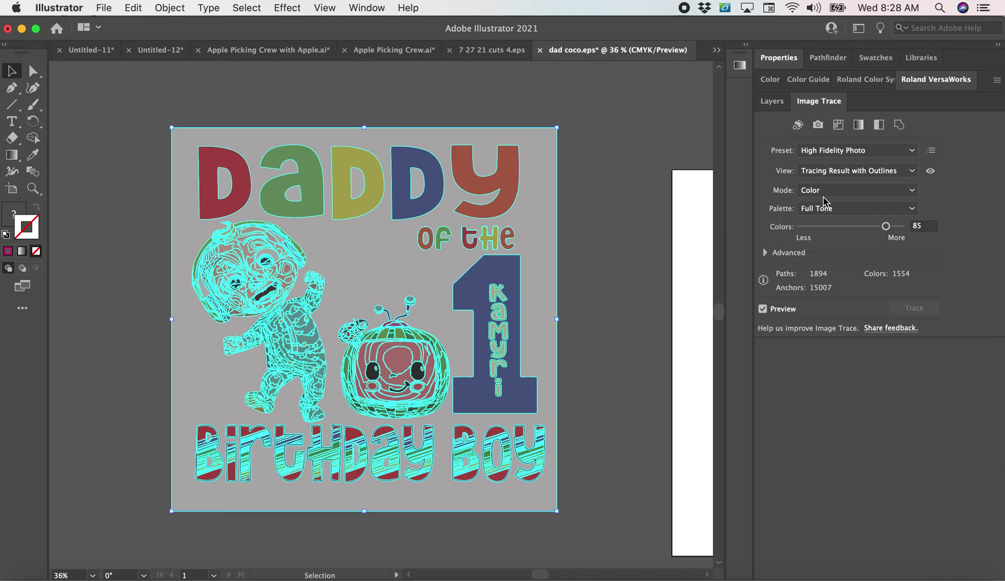
Expand the image trace of the design into editable paths.
{"action": "left_click", "coordinate": [180, 8]}
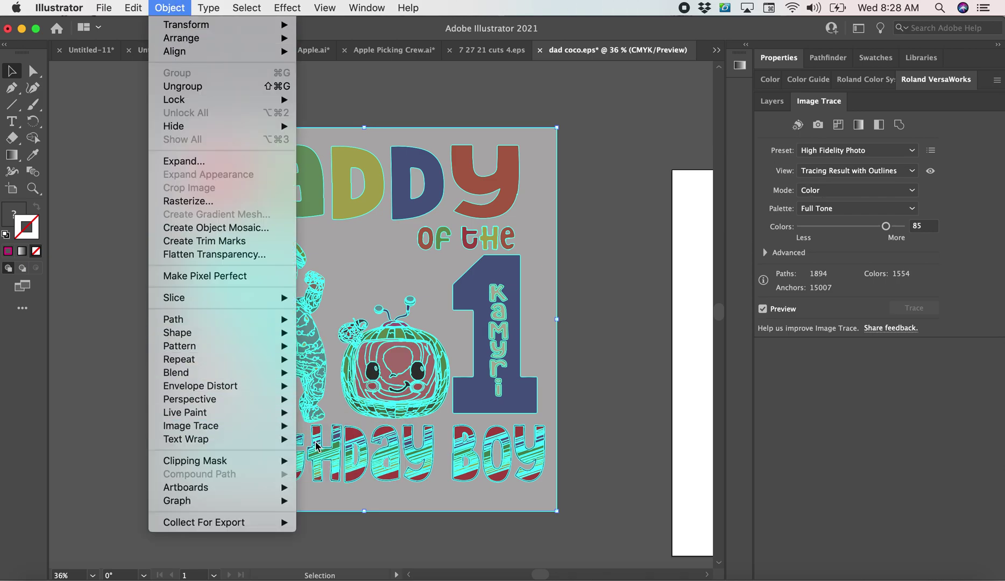
{"action": "mouse_move", "coordinate": [277, 426]}
{"action": "left_click", "coordinate": [328, 474]}
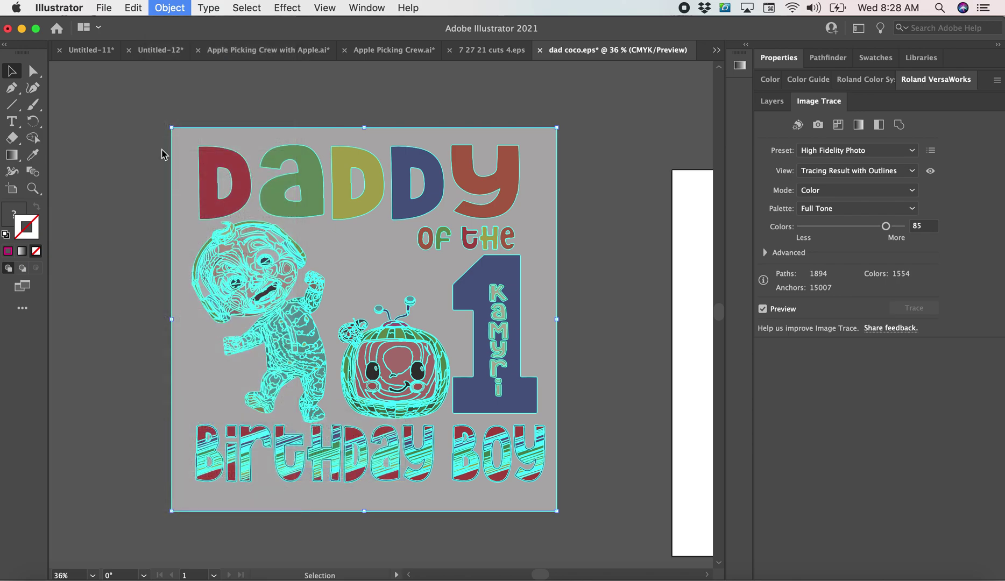
Ungroup the expanded design twice and delete the white background shape behind it.
{"action": "left_click", "coordinate": [180, 8]}
{"action": "left_click", "coordinate": [183, 86]}
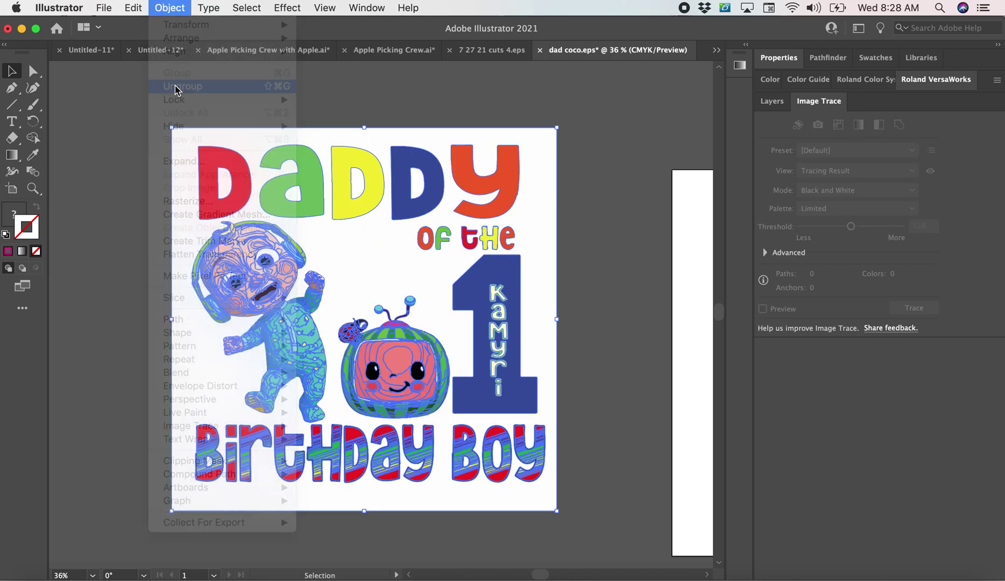
{"action": "left_click", "coordinate": [180, 8]}
{"action": "left_click", "coordinate": [183, 86]}
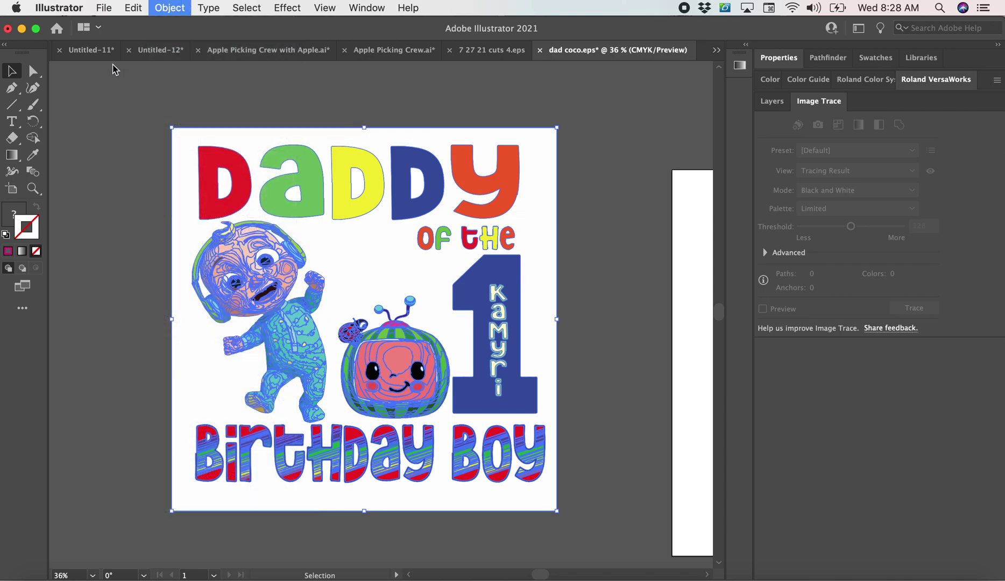
{"action": "left_click", "coordinate": [210, 132]}
{"action": "key", "text": "Delete"}
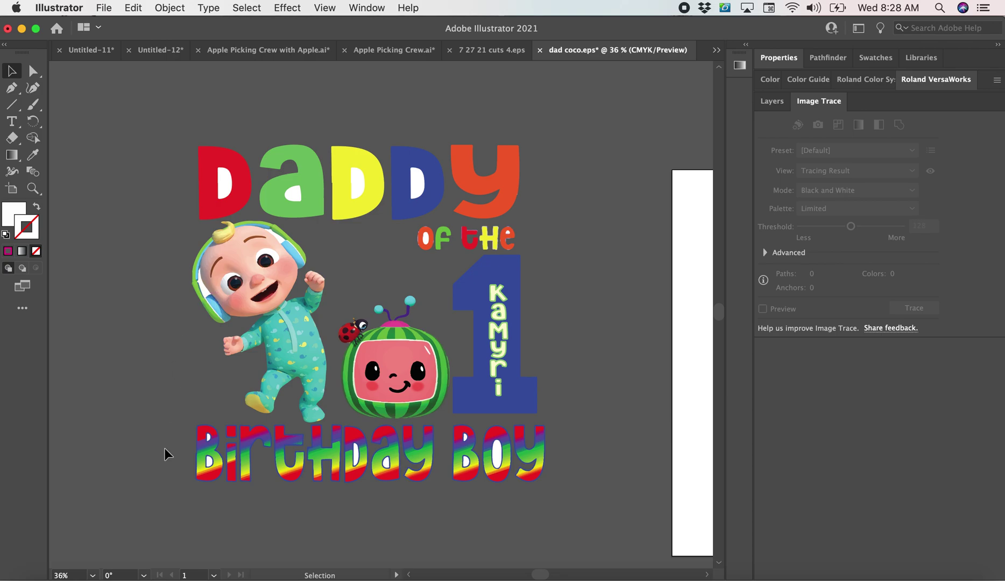
Delete the leftover purple slivers around the outer edge of the orange "O" in "of".
{"action": "left_click", "coordinate": [62, 575]}
{"action": "type", "text": "40"}
{"action": "key", "text": "Return"}
{"action": "scroll", "coordinate": [213, 312], "scroll_direction": "up", "scroll_amount": 10}
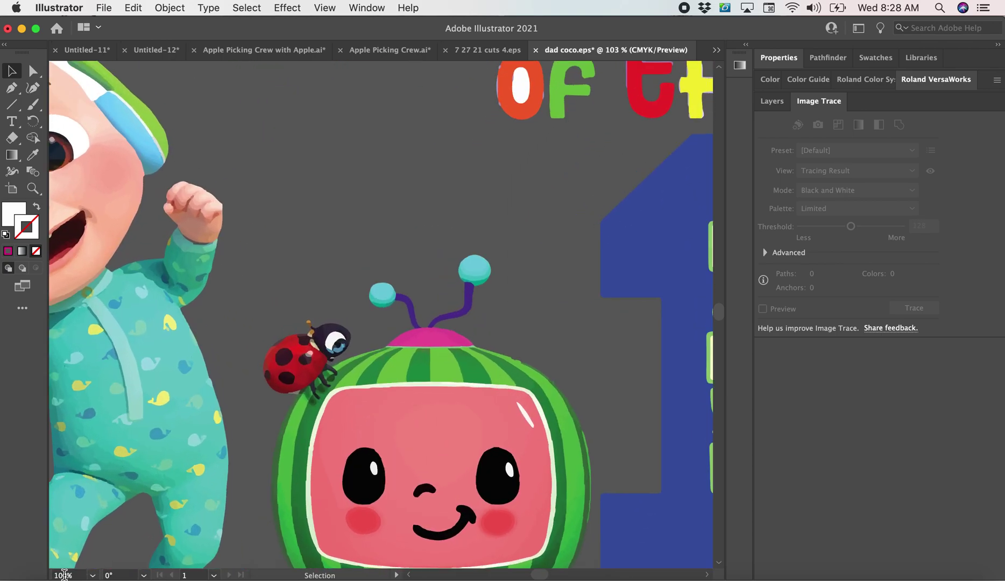
{"action": "scroll", "coordinate": [318, 245], "scroll_direction": "up", "scroll_amount": 5}
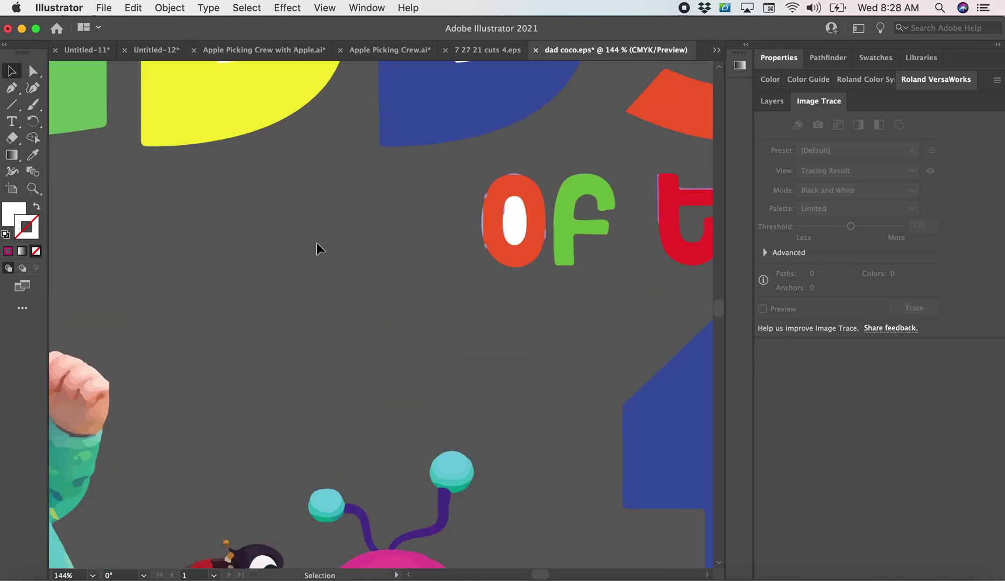
{"action": "scroll", "coordinate": [189, 388], "scroll_direction": "up", "scroll_amount": 2}
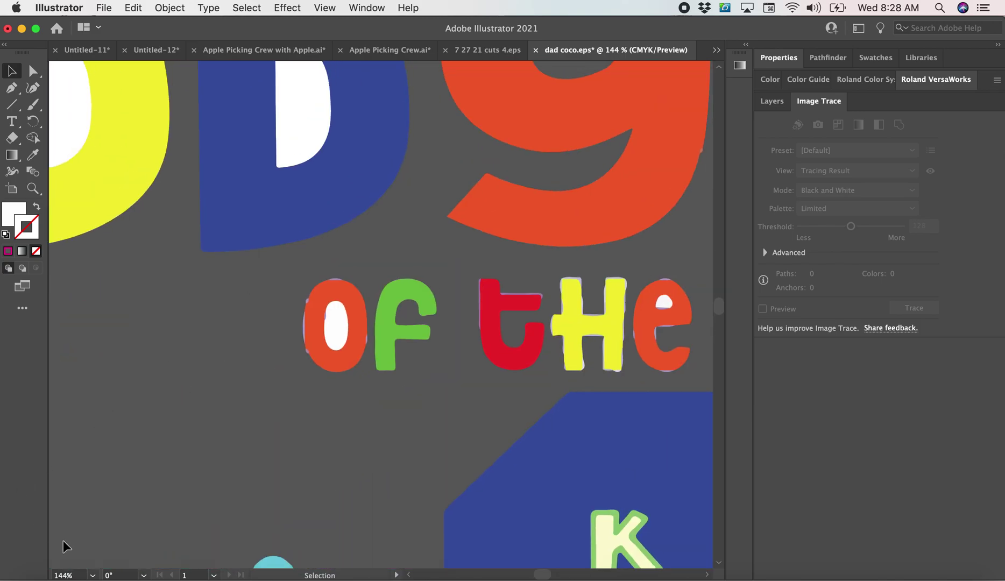
{"action": "scroll", "coordinate": [62, 575], "scroll_direction": "up", "scroll_amount": 3}
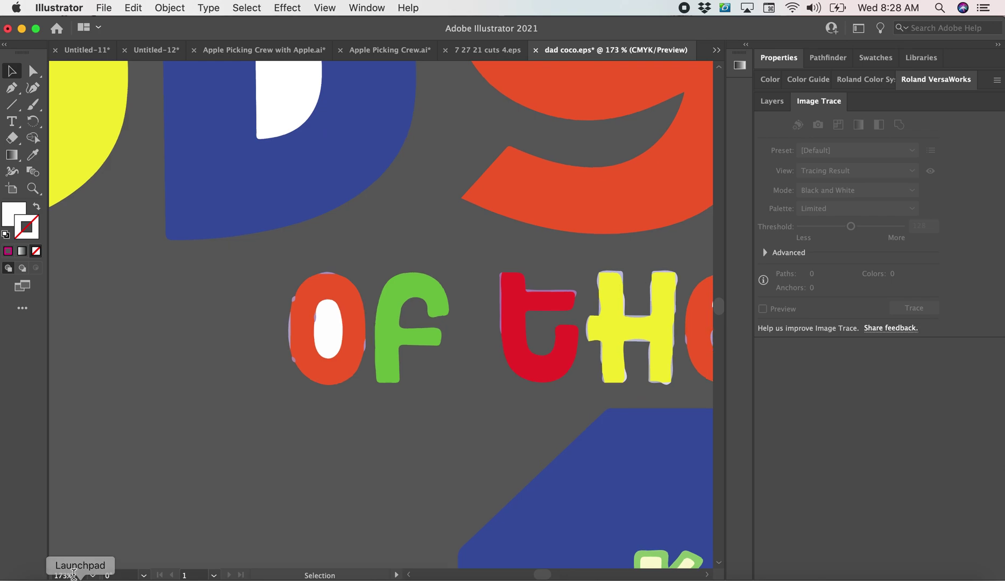
{"action": "scroll", "coordinate": [263, 338], "scroll_direction": "up", "scroll_amount": 1}
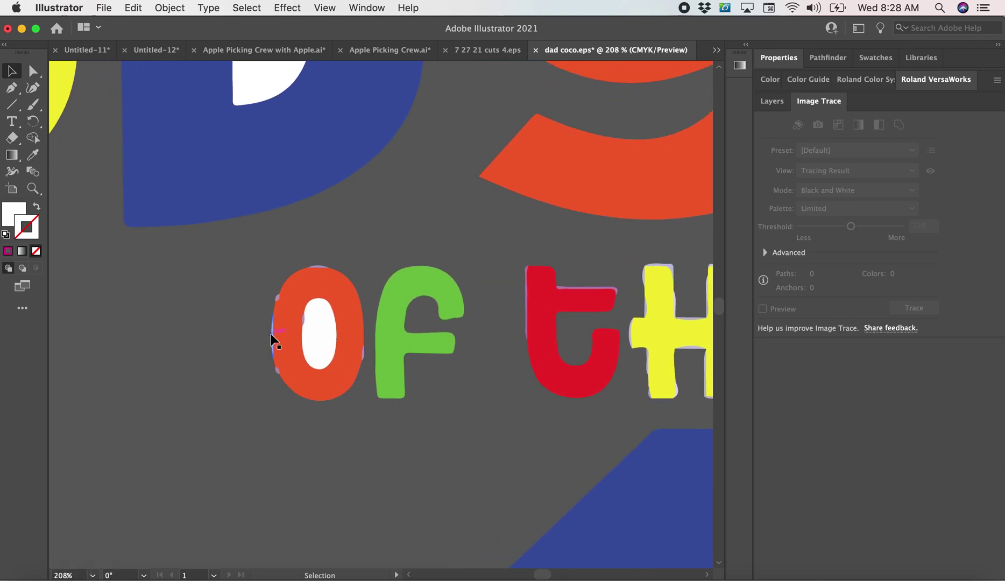
{"action": "left_click", "coordinate": [270, 333]}
{"action": "key", "text": "Delete"}
{"action": "left_click", "coordinate": [275, 294]}
{"action": "left_click", "coordinate": [319, 264]}
{"action": "left_click_drag", "start_coordinate": [319, 264], "coordinate": [358, 357]}
Give the white centre of the orange "O" a 0.25 pt stroke in the magenta Roland VersaWorks swatch.
{"action": "left_click", "coordinate": [324, 345]}
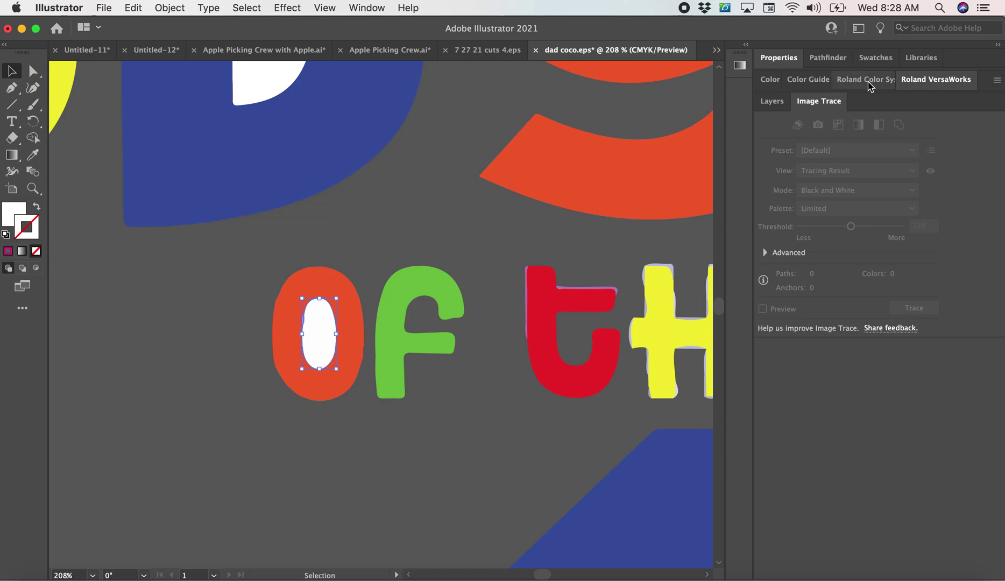
{"action": "left_click", "coordinate": [914, 80]}
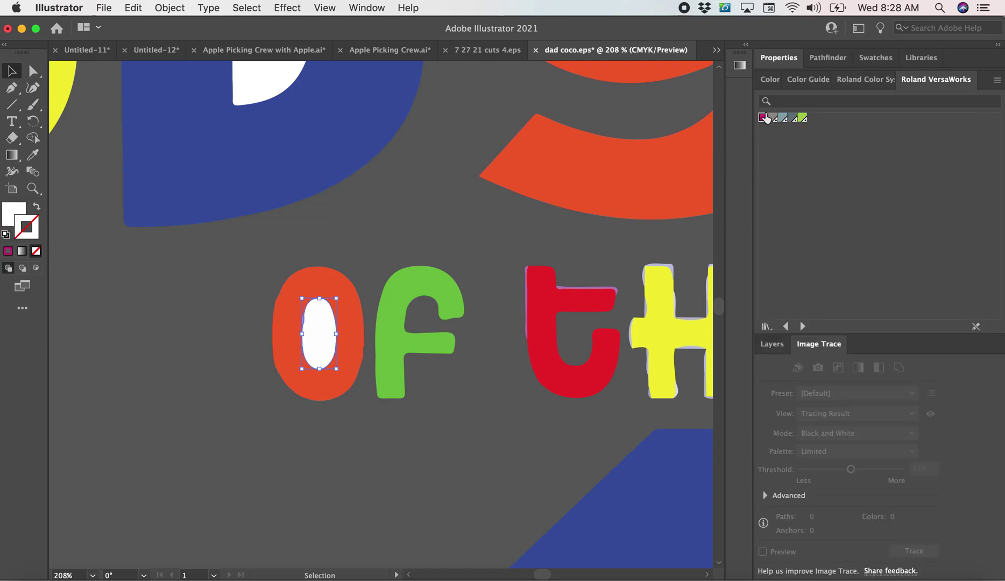
{"action": "left_click", "coordinate": [763, 117]}
{"action": "left_click", "coordinate": [781, 63]}
{"action": "left_click", "coordinate": [860, 230]}
{"action": "left_click", "coordinate": [866, 244]}
{"action": "left_click", "coordinate": [384, 260]}
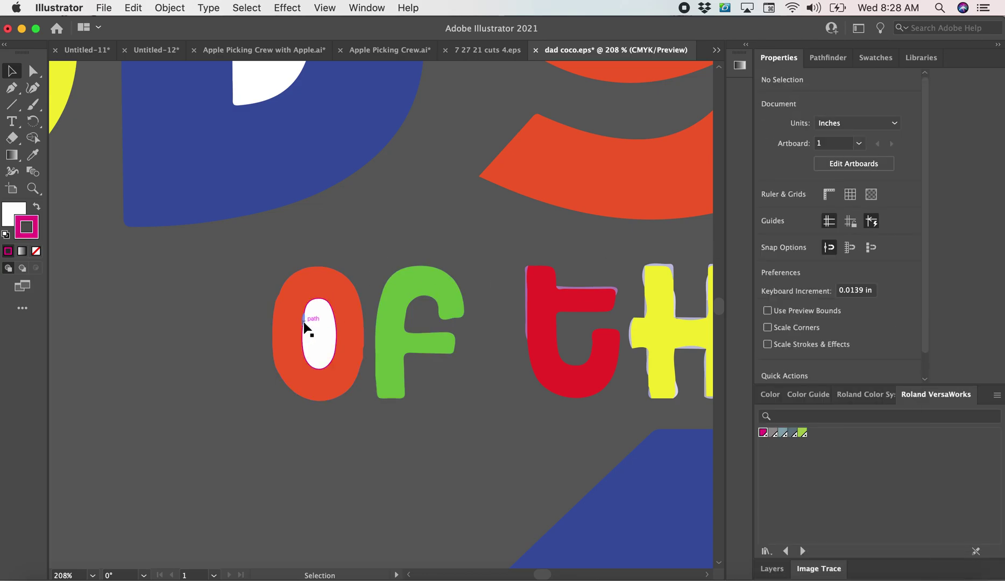
Delete the purple slivers inside the orange "O" and along the edges of the red "t".
{"action": "left_click", "coordinate": [305, 323]}
{"action": "key", "text": "Delete"}
{"action": "scroll", "coordinate": [478, 444], "scroll_direction": "right", "scroll_amount": 5}
{"action": "scroll", "coordinate": [479, 444], "scroll_direction": "down", "scroll_amount": 1}
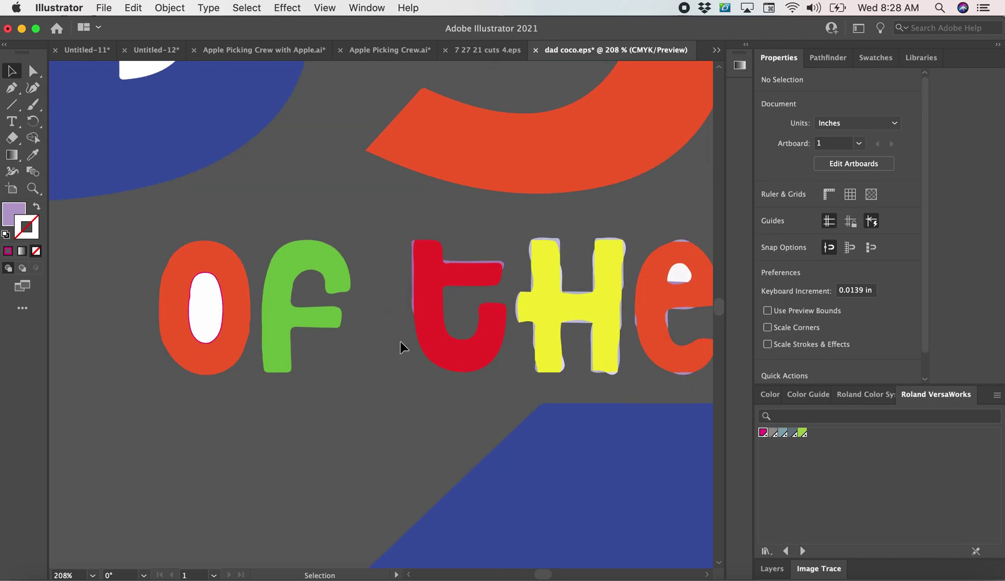
{"action": "left_click", "coordinate": [411, 284]}
{"action": "key", "text": "Delete"}
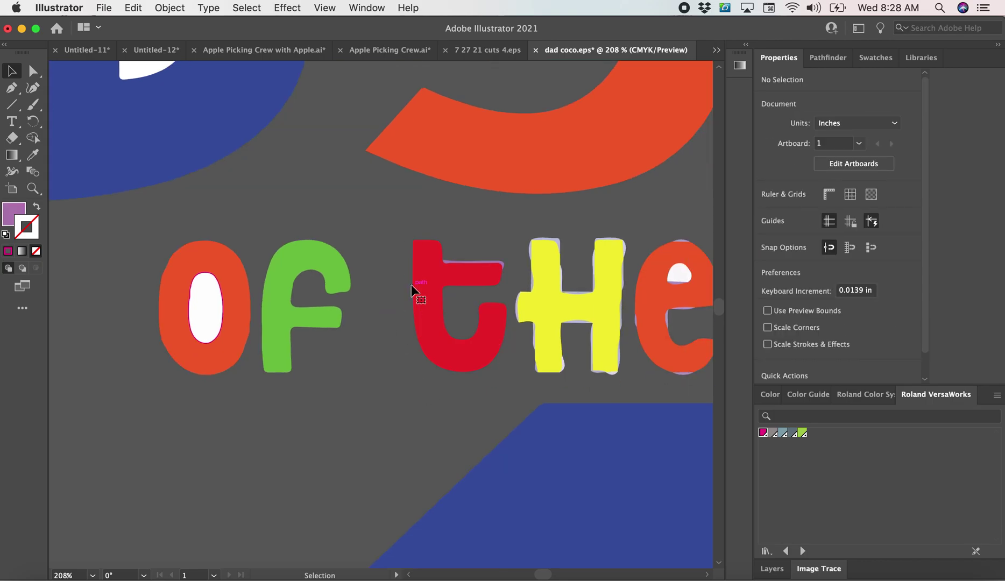
{"action": "left_click", "coordinate": [483, 259]}
{"action": "key", "text": "Delete"}
Delete the purple slivers along the top and left edges of the yellow "H"'s left stem and arm.
{"action": "scroll", "coordinate": [482, 259], "scroll_direction": "right", "scroll_amount": 5}
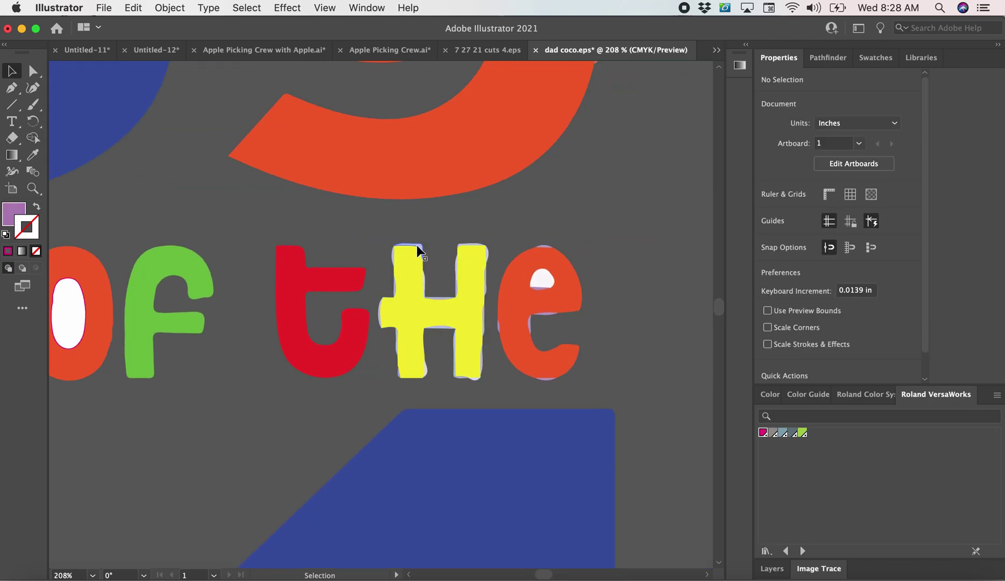
{"action": "left_click", "coordinate": [422, 246]}
{"action": "key", "text": "Delete"}
{"action": "left_click", "coordinate": [394, 257]}
{"action": "key", "text": "Delete"}
{"action": "left_click", "coordinate": [379, 312]}
{"action": "key", "text": "Delete"}
{"action": "left_click", "coordinate": [393, 339]}
{"action": "key", "text": "Delete"}
{"action": "left_click", "coordinate": [396, 347]}
{"action": "key", "text": "Delete"}
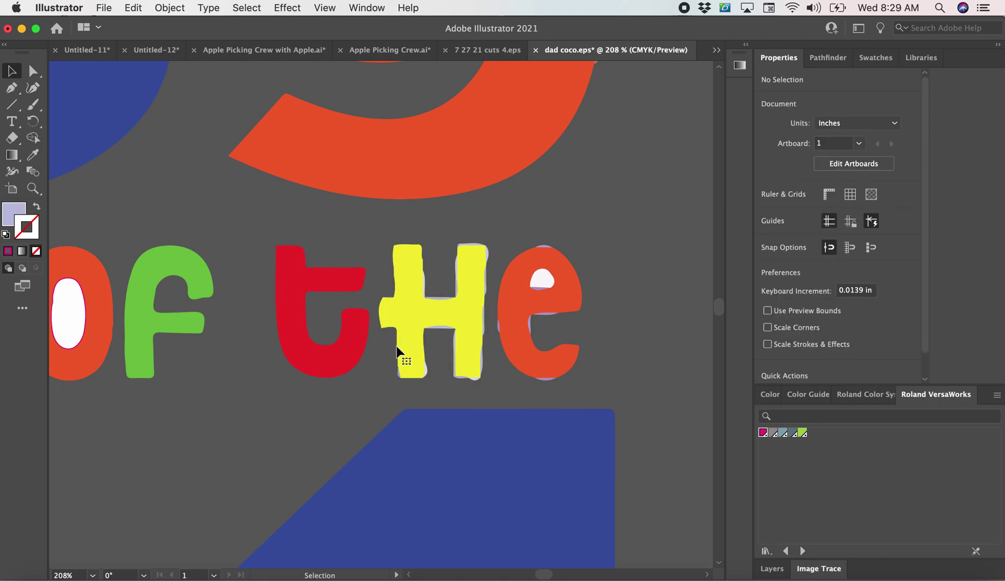
Delete the purple slivers around the lower legs of the yellow "H" and under its crossbar.
{"action": "left_click", "coordinate": [399, 375]}
{"action": "key", "text": "Delete"}
{"action": "left_click", "coordinate": [430, 375]}
{"action": "key", "text": "Delete"}
{"action": "left_click", "coordinate": [444, 327]}
{"action": "key", "text": "Delete"}
{"action": "left_click", "coordinate": [452, 342]}
{"action": "key", "text": "Delete"}
{"action": "left_click", "coordinate": [455, 366]}
{"action": "key", "text": "Delete"}
{"action": "left_click", "coordinate": [470, 378]}
{"action": "key", "text": "Delete"}
{"action": "left_click", "coordinate": [460, 378]}
{"action": "key", "text": "Delete"}
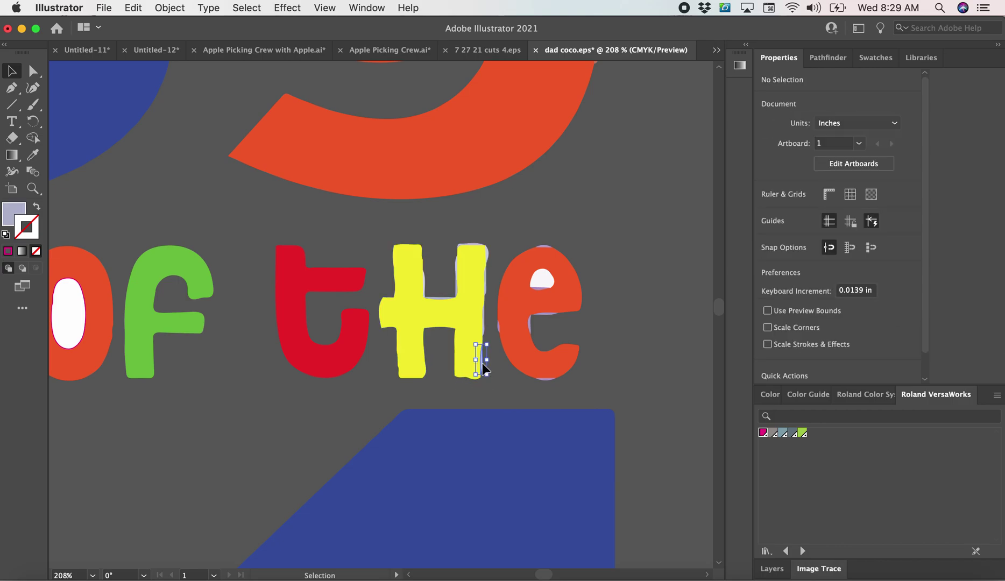
Delete the purple slivers along the outer right edge of the yellow "H".
{"action": "left_click", "coordinate": [482, 324]}
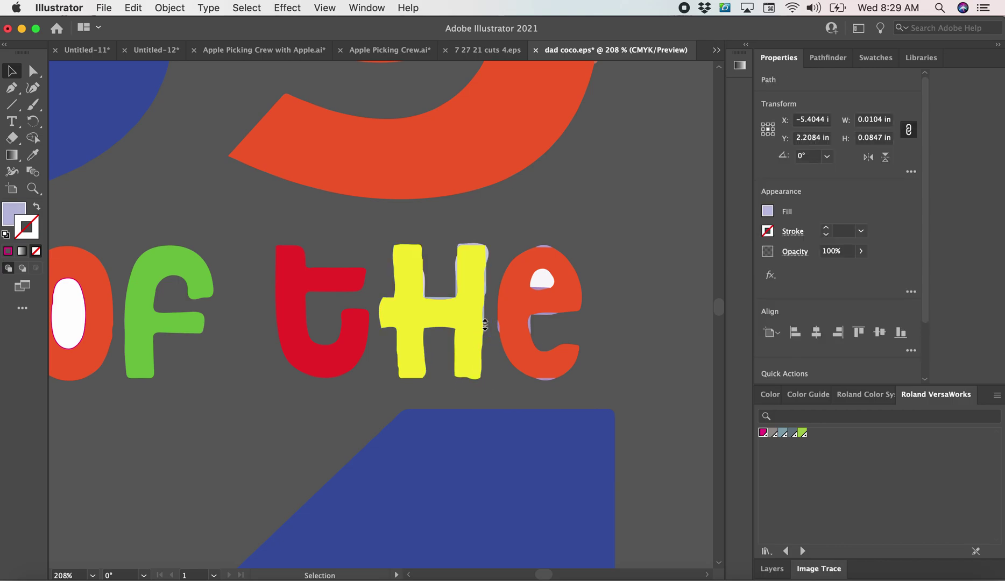
{"action": "key", "text": "Delete"}
{"action": "left_click", "coordinate": [485, 313]}
{"action": "key", "text": "Delete"}
{"action": "left_click", "coordinate": [485, 285]}
{"action": "key", "text": "Delete"}
{"action": "left_click", "coordinate": [489, 252]}
{"action": "key", "text": "Delete"}
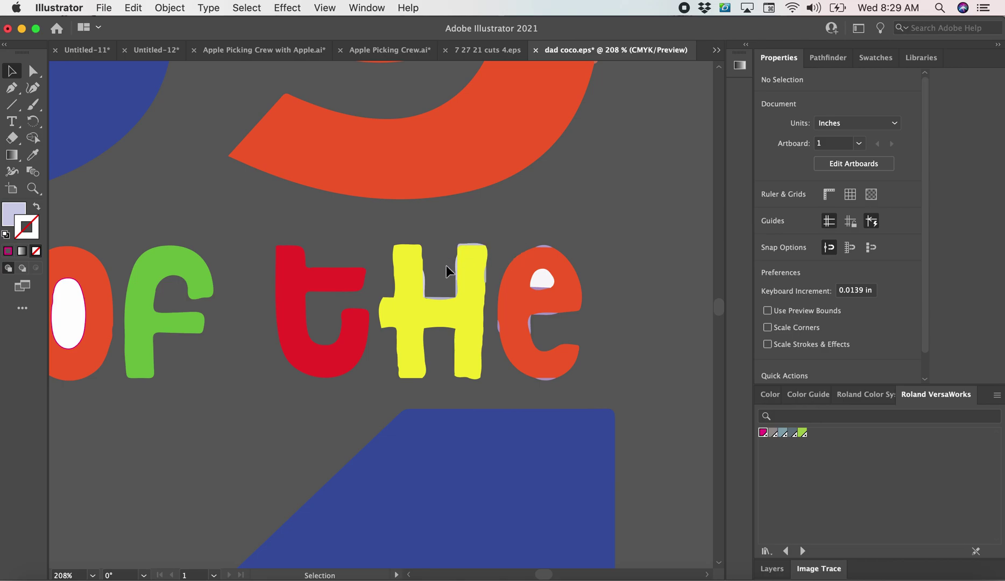
Delete the remaining purple slivers in the upper notch of the yellow "H" and around the top of its right stem.
{"action": "left_click", "coordinate": [456, 263]}
{"action": "key", "text": "Delete"}
{"action": "left_click", "coordinate": [431, 296]}
{"action": "key", "text": "Delete"}
{"action": "left_click", "coordinate": [425, 285]}
{"action": "key", "text": "Delete"}
{"action": "left_click", "coordinate": [456, 293]}
{"action": "key", "text": "Delete"}
{"action": "left_click", "coordinate": [466, 244]}
{"action": "key", "text": "Delete"}
{"action": "left_click", "coordinate": [486, 276]}
{"action": "key", "text": "Delete"}
Delete the purple slivers on the left edge, bottom and inner opening of the orange "e".
{"action": "left_click", "coordinate": [497, 328]}
{"action": "key", "text": "Delete"}
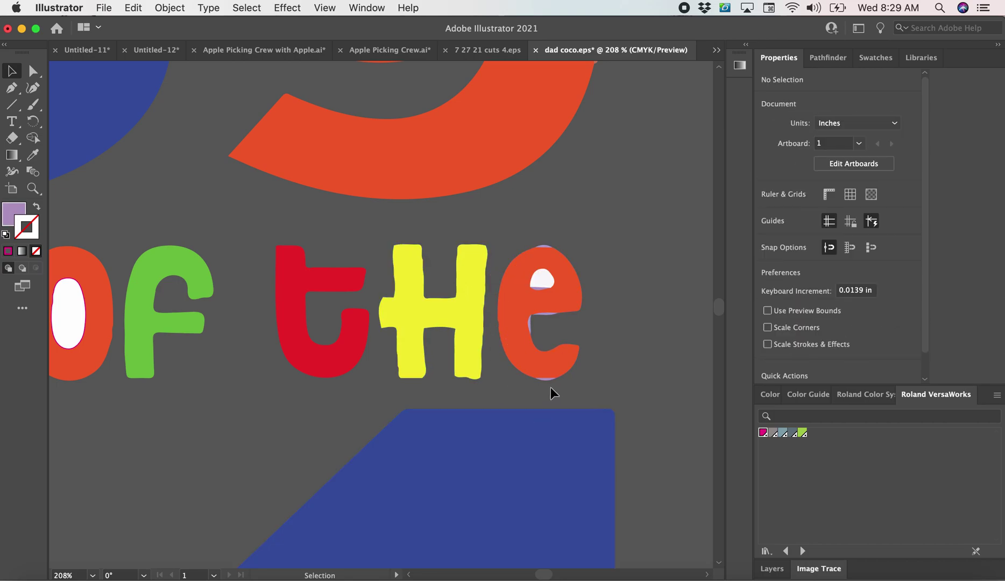
{"action": "key", "text": "Delete"}
{"action": "left_click", "coordinate": [529, 326]}
{"action": "key", "text": "Delete"}
{"action": "left_click", "coordinate": [545, 311]}
{"action": "key", "text": "Delete"}
Give the white centre of the orange "e" a 0.25 pt stroke in the magenta Roland VersaWorks swatch.
{"action": "left_click", "coordinate": [543, 281]}
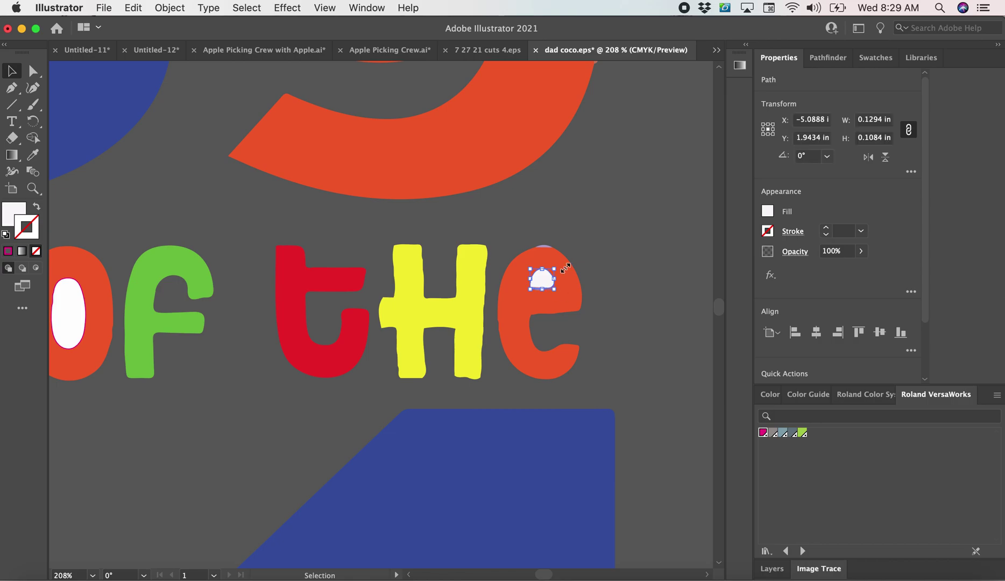
{"action": "left_click", "coordinate": [762, 433]}
{"action": "left_click", "coordinate": [861, 230]}
{"action": "left_click", "coordinate": [886, 312]}
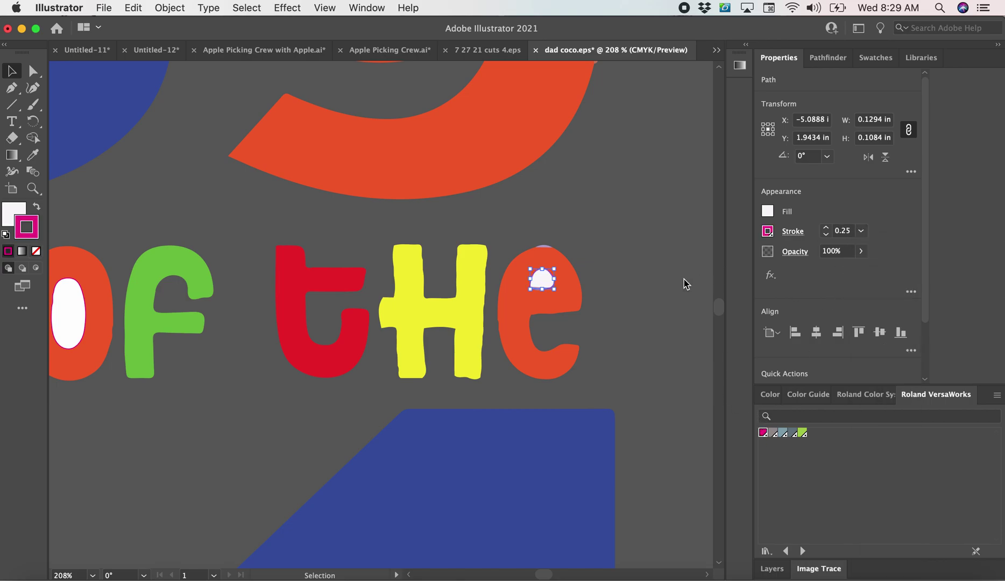
{"action": "left_click", "coordinate": [686, 279]}
Delete the stray slivers at the top of the orange "e" and on the right edge of the orange "y".
{"action": "left_click", "coordinate": [548, 246]}
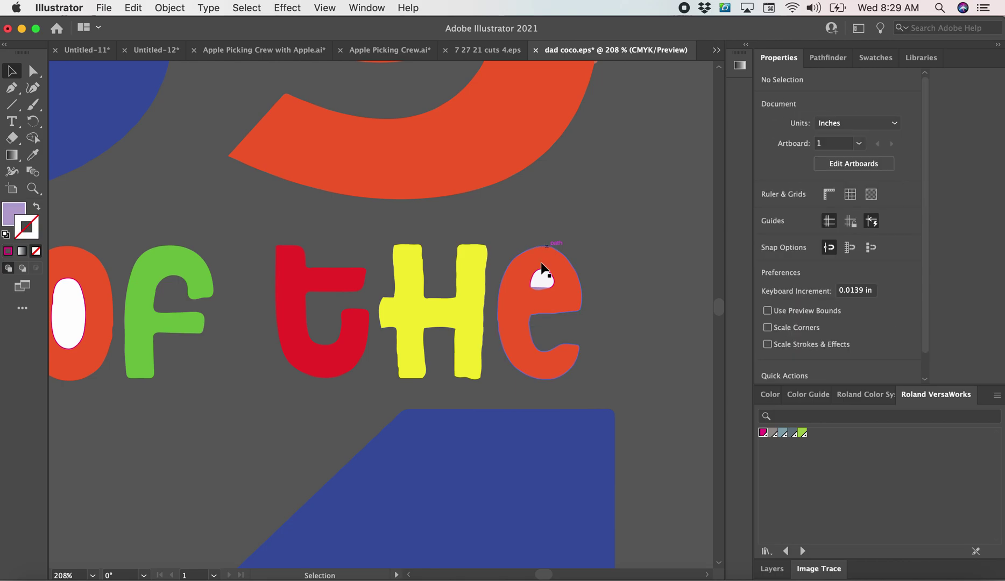
{"action": "scroll", "coordinate": [539, 288], "scroll_direction": "up", "scroll_amount": 10}
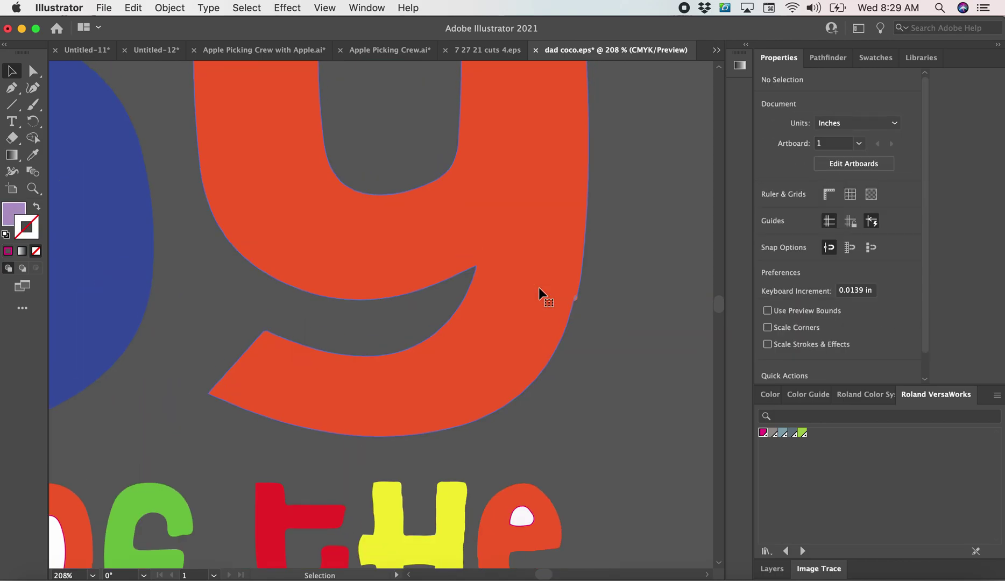
{"action": "left_click", "coordinate": [532, 338]}
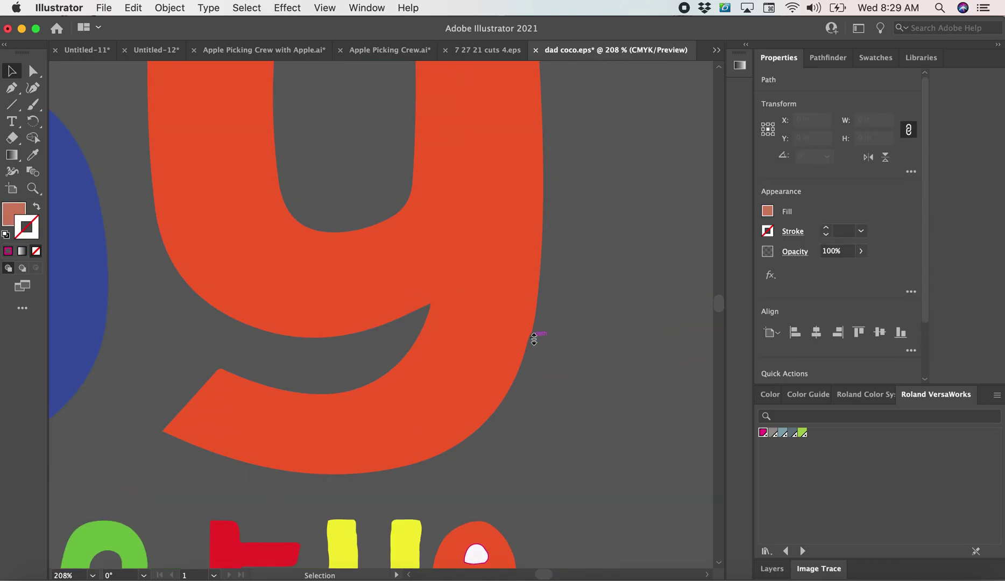
{"action": "key", "text": "super+shift+a"}
Give the white centre of the blue "D" in "Daddy" a 0.25 pt stroke in the magenta Roland VersaWorks swatch.
{"action": "scroll", "coordinate": [533, 337], "scroll_direction": "up", "scroll_amount": 4}
{"action": "scroll", "coordinate": [532, 338], "scroll_direction": "left", "scroll_amount": 9}
{"action": "scroll", "coordinate": [533, 338], "scroll_direction": "down", "scroll_amount": 3}
{"action": "scroll", "coordinate": [534, 338], "scroll_direction": "left", "scroll_amount": 3}
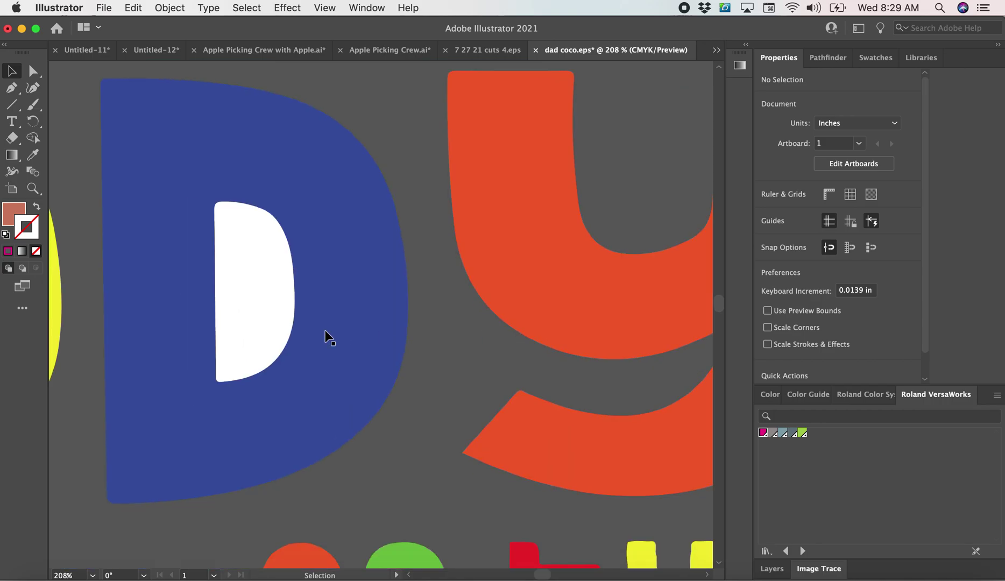
{"action": "left_click", "coordinate": [234, 322]}
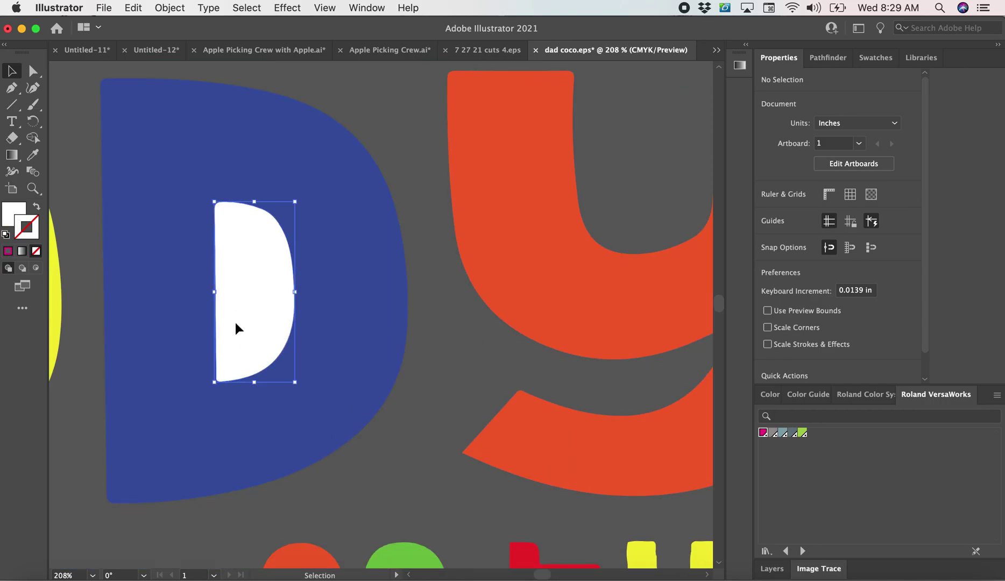
{"action": "left_click", "coordinate": [763, 434]}
{"action": "left_click", "coordinate": [861, 230]}
{"action": "left_click", "coordinate": [878, 305]}
Outline the white centre of the yellow "D" with the magenta Roland VersaWorks swatch at 0.25 pt.
{"action": "scroll", "coordinate": [491, 353], "scroll_direction": "left", "scroll_amount": 1}
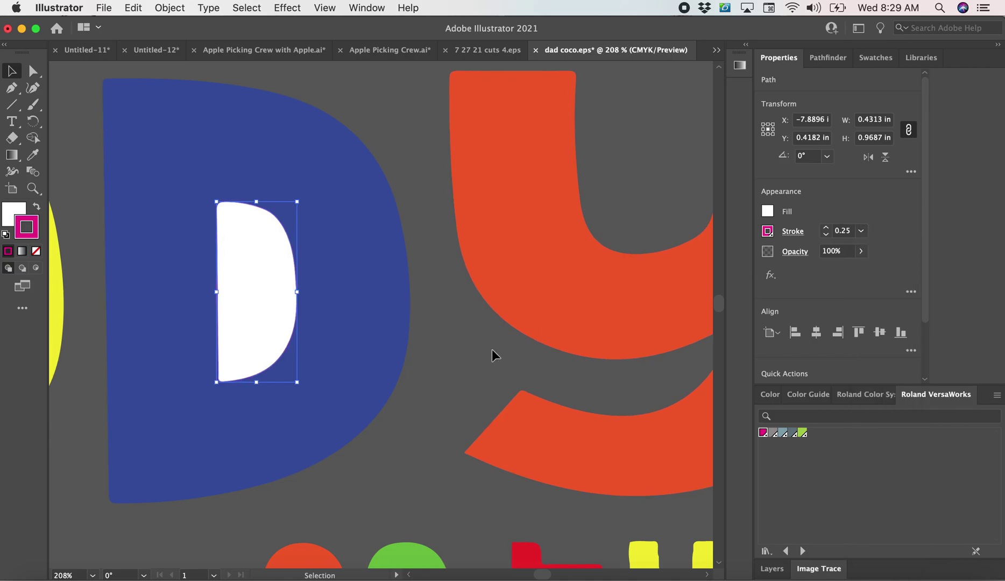
{"action": "scroll", "coordinate": [491, 352], "scroll_direction": "left", "scroll_amount": 10}
{"action": "left_click", "coordinate": [287, 242]}
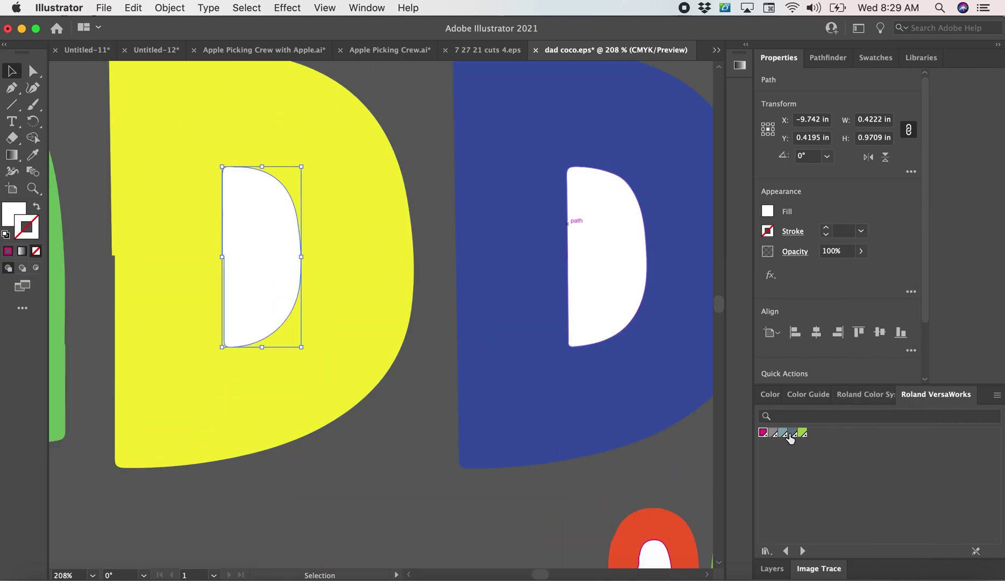
{"action": "left_click", "coordinate": [764, 435]}
{"action": "left_click", "coordinate": [860, 231]}
{"action": "left_click", "coordinate": [883, 242]}
Outline the white centre of the green "a" with the magenta Roland VersaWorks swatch at 0.25 pt.
{"action": "scroll", "coordinate": [546, 334], "scroll_direction": "left", "scroll_amount": 10}
{"action": "left_click", "coordinate": [295, 344]}
{"action": "left_click", "coordinate": [763, 434]}
{"action": "left_click", "coordinate": [860, 231]}
{"action": "left_click", "coordinate": [872, 246]}
Outline the white centre of the red "D" with the magenta Roland VersaWorks swatch at 0.25 pt.
{"action": "scroll", "coordinate": [455, 393], "scroll_direction": "left", "scroll_amount": 15}
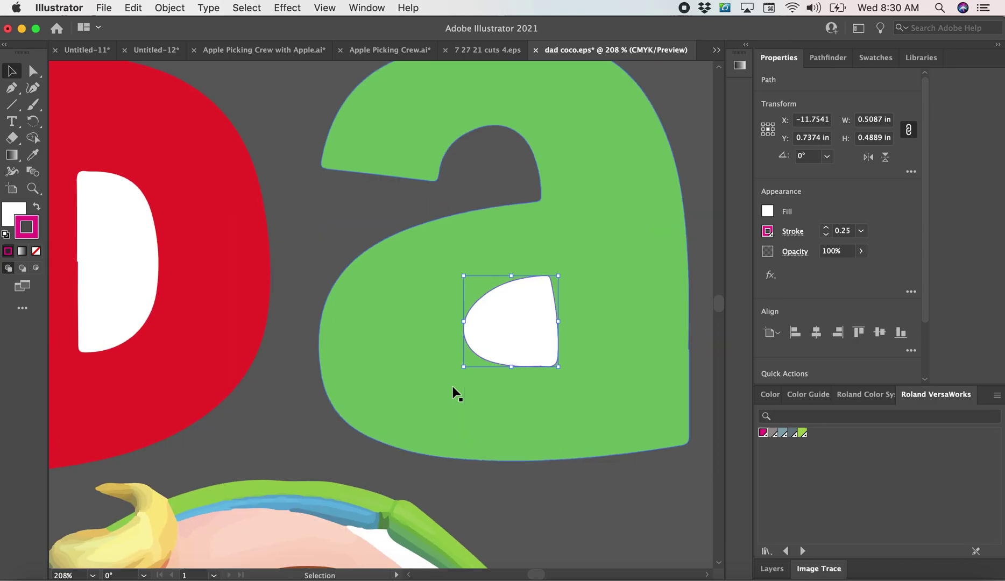
{"action": "left_click", "coordinate": [332, 231]}
{"action": "left_click", "coordinate": [763, 434]}
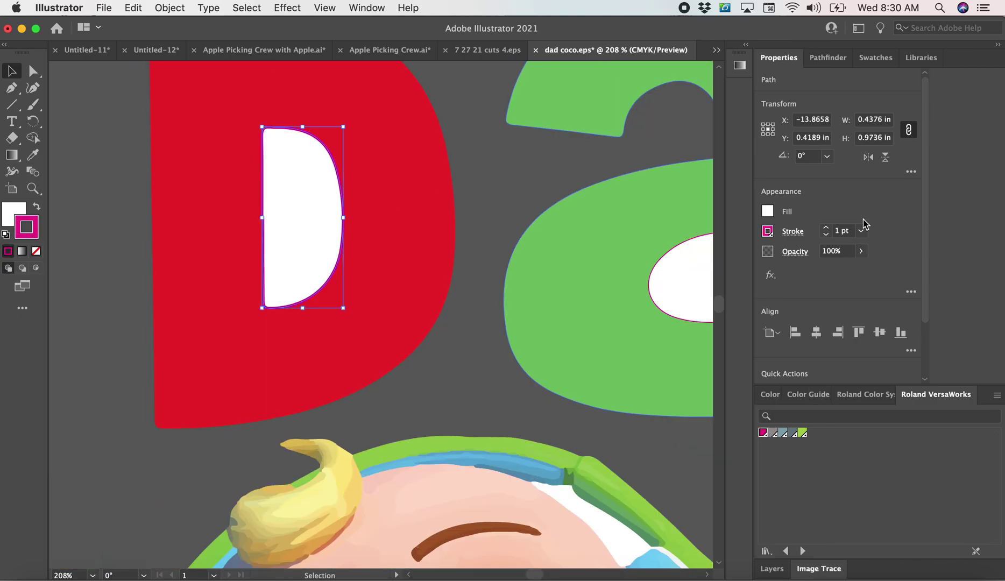
{"action": "left_click", "coordinate": [861, 230]}
{"action": "left_click", "coordinate": [871, 244]}
Give the white gap between the baby's face and the left side of the headphones a 0.25 pt magenta Roland VersaWorks stroke.
{"action": "scroll", "coordinate": [517, 351], "scroll_direction": "up", "scroll_amount": 4}
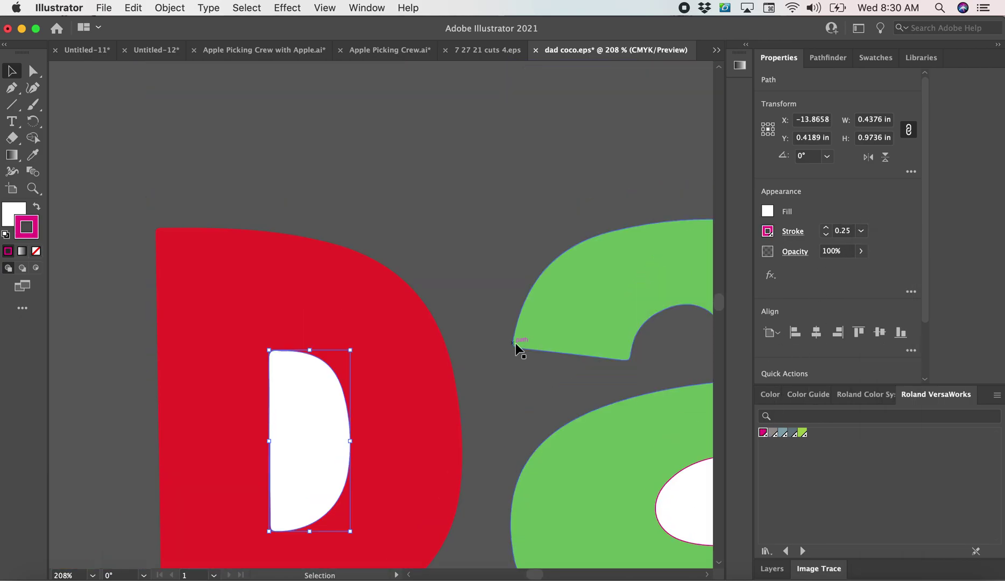
{"action": "scroll", "coordinate": [516, 351], "scroll_direction": "down", "scroll_amount": 9}
{"action": "scroll", "coordinate": [517, 350], "scroll_direction": "down", "scroll_amount": 10}
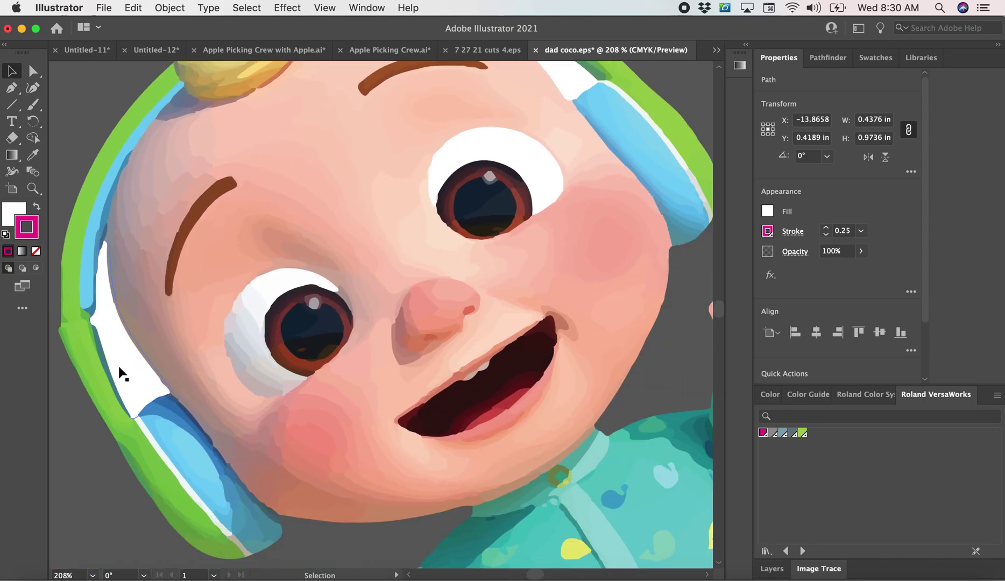
{"action": "left_click", "coordinate": [121, 374]}
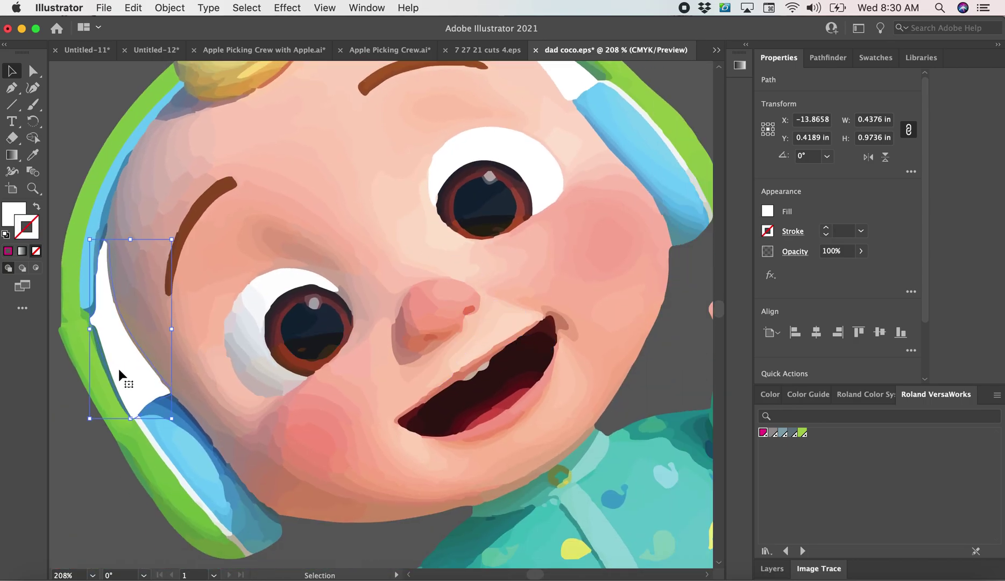
{"action": "left_click", "coordinate": [762, 433]}
{"action": "left_click", "coordinate": [861, 230]}
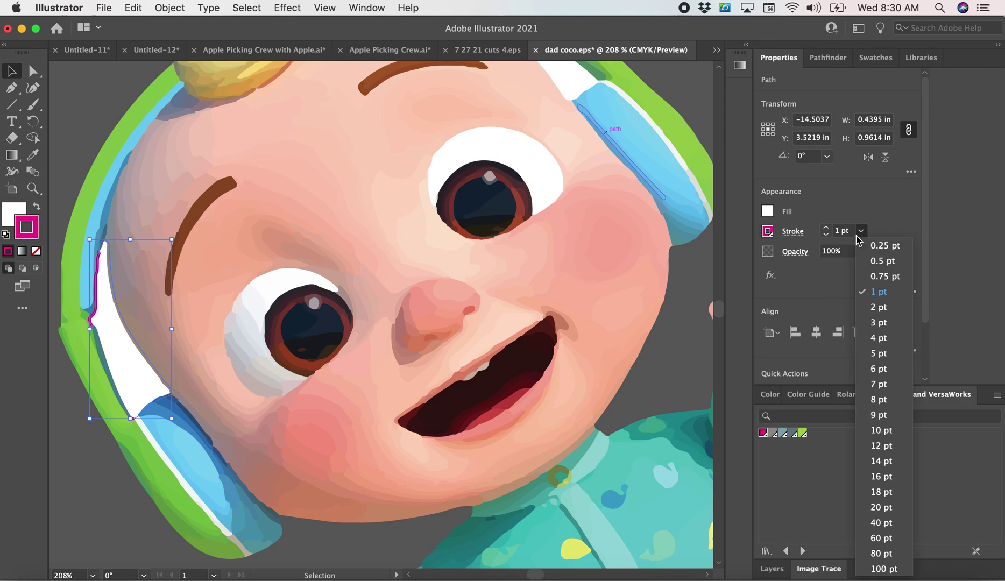
{"action": "left_click", "coordinate": [891, 250]}
Give the white gap between the baby's head and the upper right of the headphones a 0.25 pt magenta Roland VersaWorks stroke.
{"action": "scroll", "coordinate": [201, 506], "scroll_direction": "up", "scroll_amount": 5}
{"action": "scroll", "coordinate": [201, 506], "scroll_direction": "right", "scroll_amount": 3}
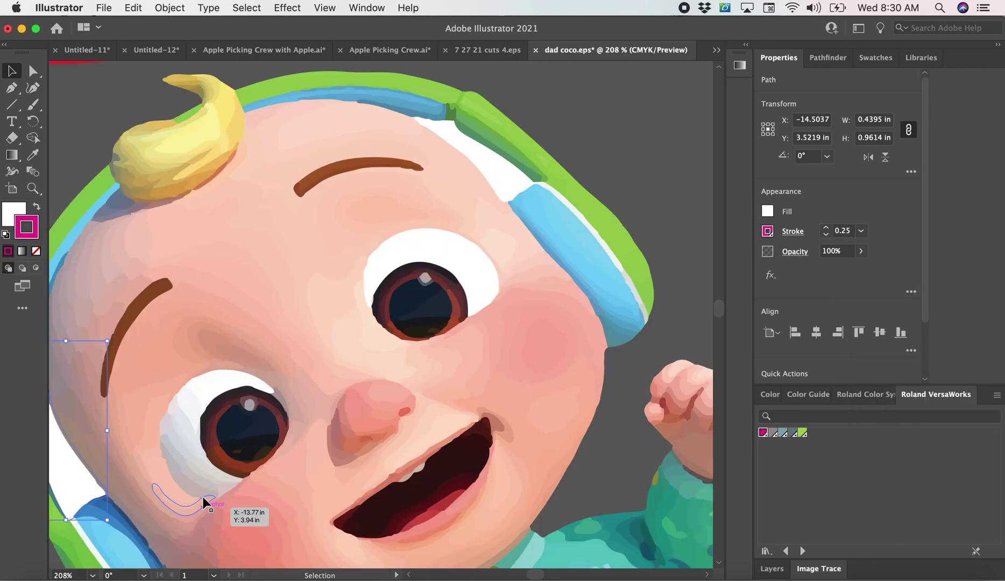
{"action": "left_click", "coordinate": [506, 193]}
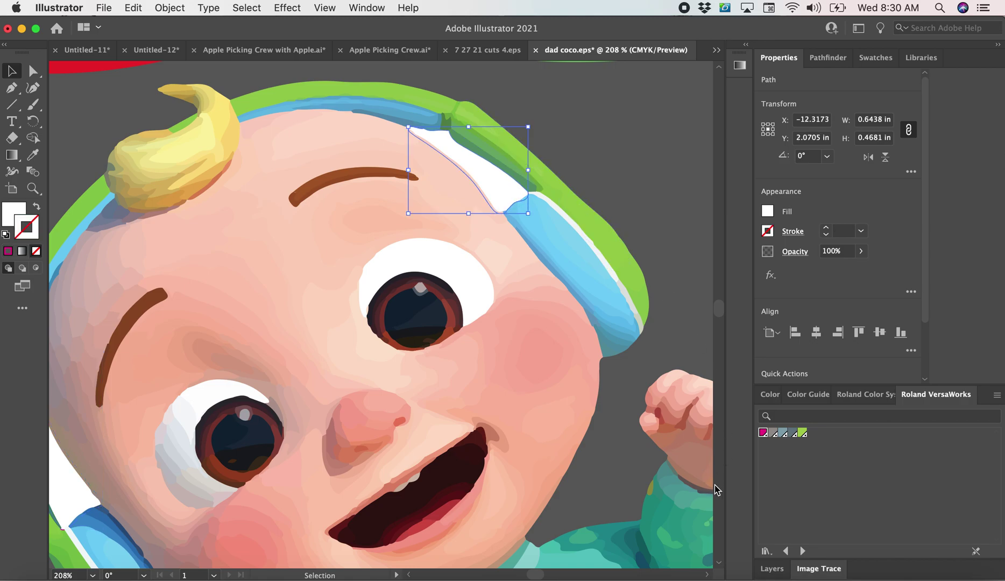
{"action": "left_click", "coordinate": [762, 432]}
{"action": "left_click", "coordinate": [861, 231]}
{"action": "left_click", "coordinate": [882, 244]}
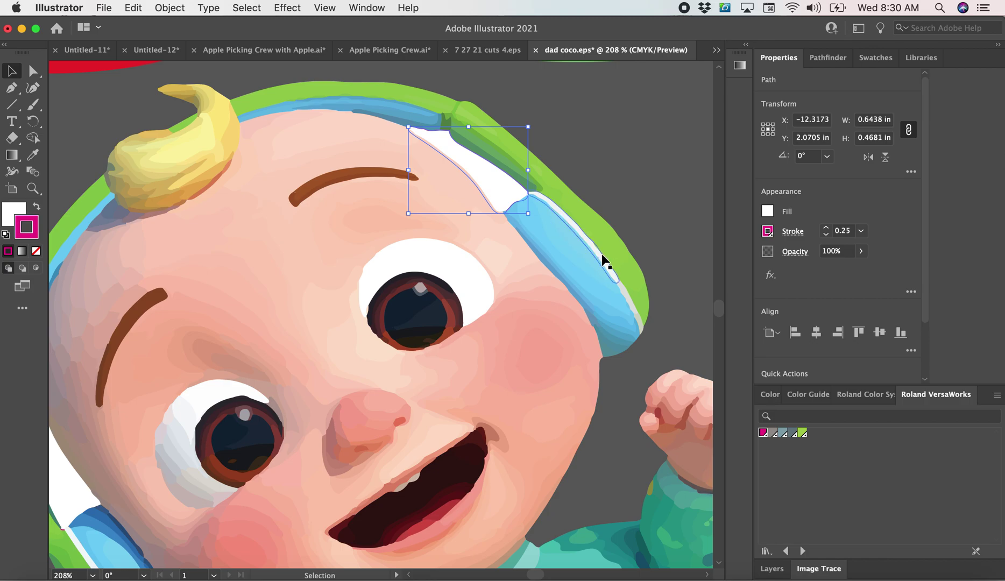
{"action": "scroll", "coordinate": [601, 256], "scroll_direction": "down", "scroll_amount": 15}
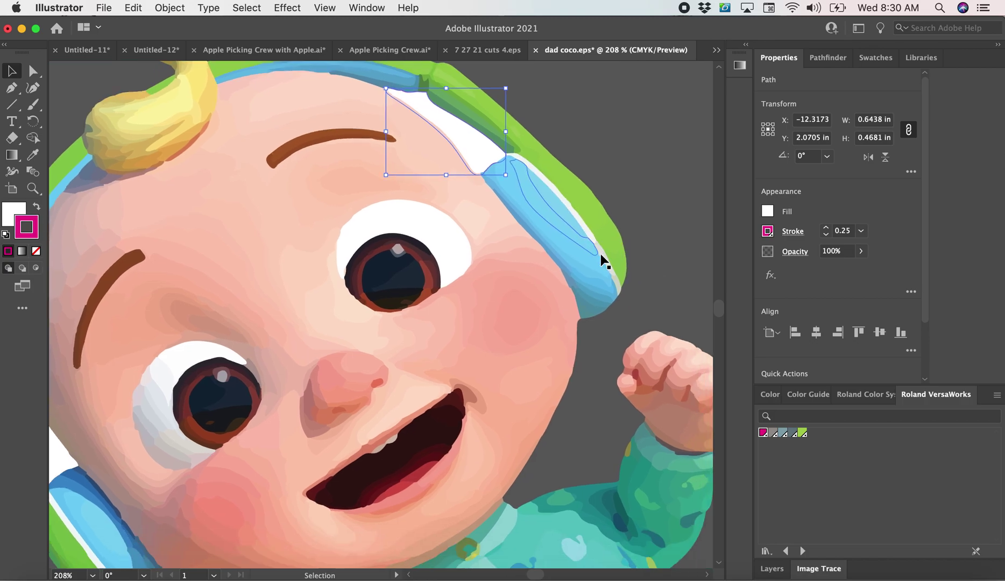
Inspect the baby's outfit, the ladybug, the watermelon and the blue number 1 for enclosed areas that need cut lines.
{"action": "scroll", "coordinate": [600, 253], "scroll_direction": "down", "scroll_amount": 10}
{"action": "scroll", "coordinate": [600, 253], "scroll_direction": "right", "scroll_amount": 5}
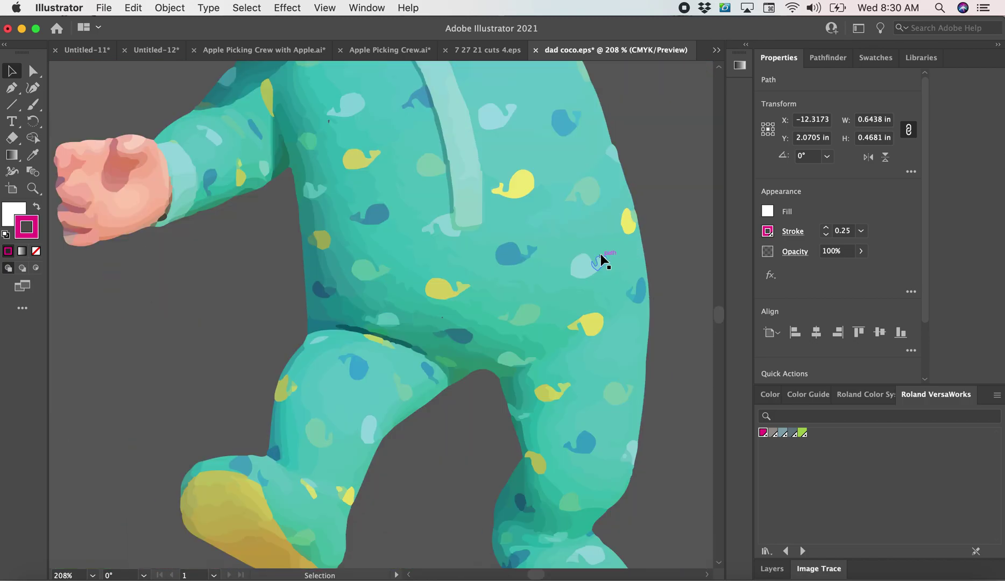
{"action": "scroll", "coordinate": [600, 254], "scroll_direction": "up", "scroll_amount": 6}
{"action": "scroll", "coordinate": [600, 253], "scroll_direction": "right", "scroll_amount": 5}
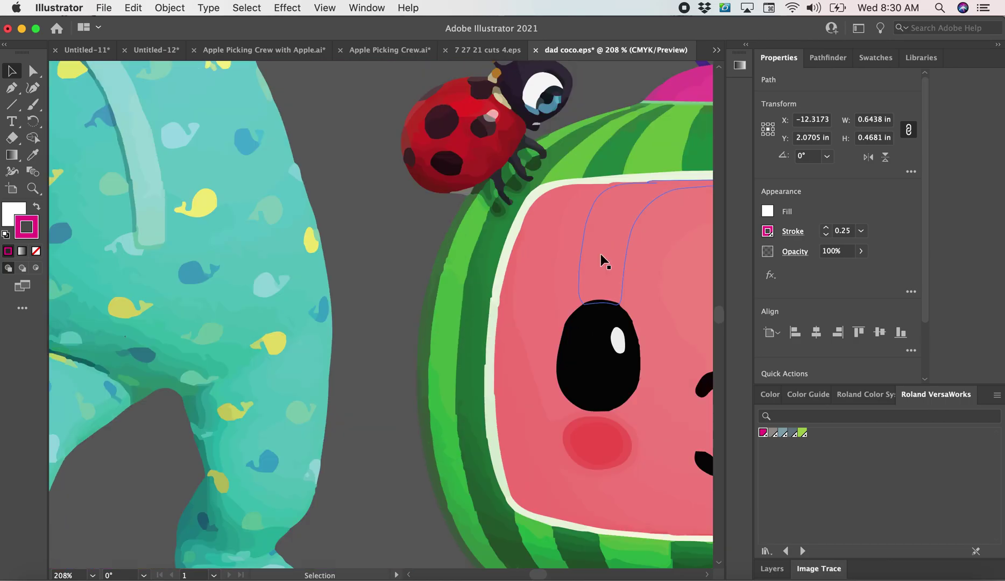
{"action": "key", "text": "super+shift+a"}
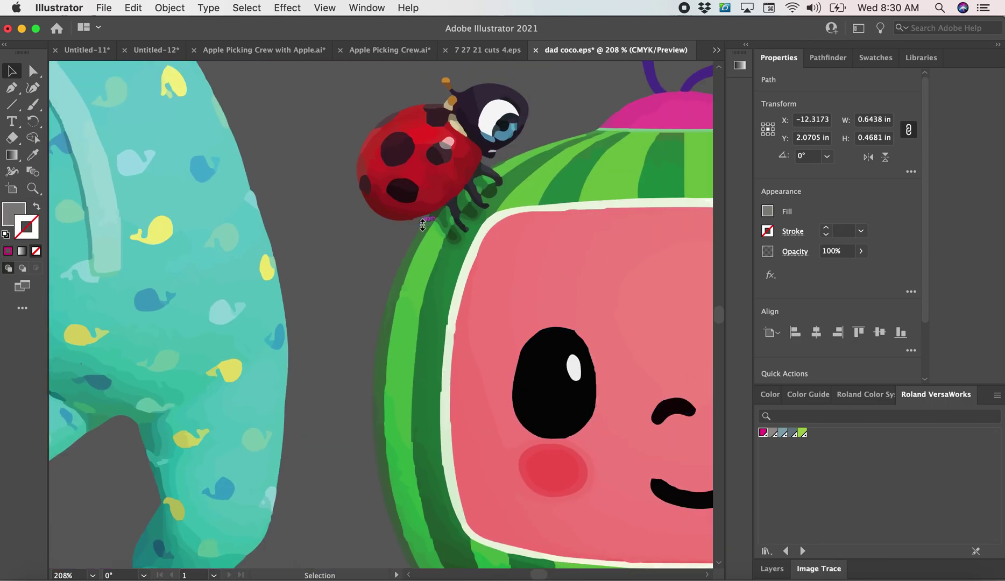
{"action": "scroll", "coordinate": [423, 229], "scroll_direction": "up", "scroll_amount": 3}
{"action": "scroll", "coordinate": [423, 229], "scroll_direction": "right", "scroll_amount": 6}
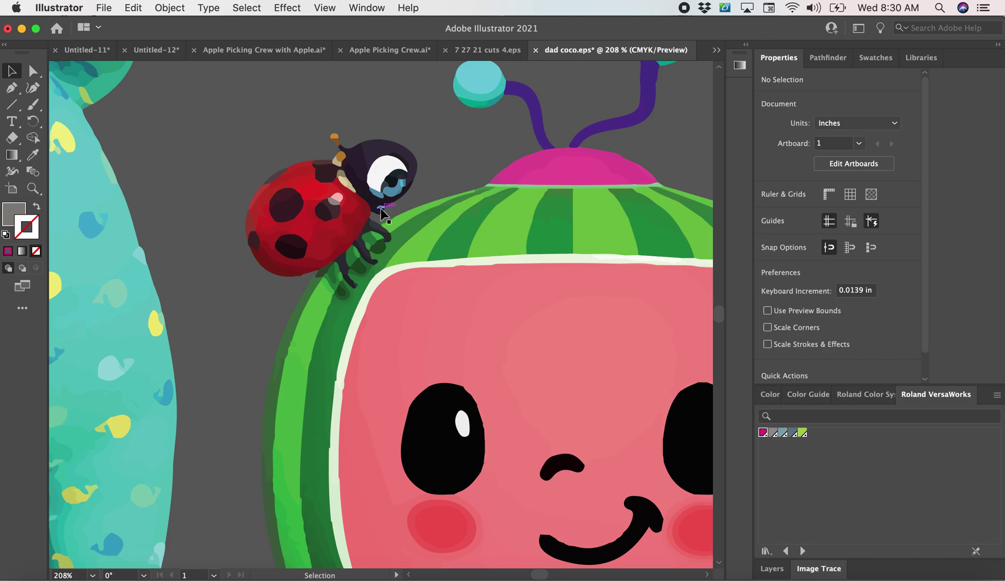
{"action": "scroll", "coordinate": [381, 210], "scroll_direction": "up", "scroll_amount": 2}
{"action": "scroll", "coordinate": [381, 211], "scroll_direction": "right", "scroll_amount": 3}
{"action": "scroll", "coordinate": [380, 211], "scroll_direction": "down", "scroll_amount": 3}
{"action": "scroll", "coordinate": [380, 211], "scroll_direction": "right", "scroll_amount": 2}
{"action": "scroll", "coordinate": [381, 210], "scroll_direction": "right", "scroll_amount": 3}
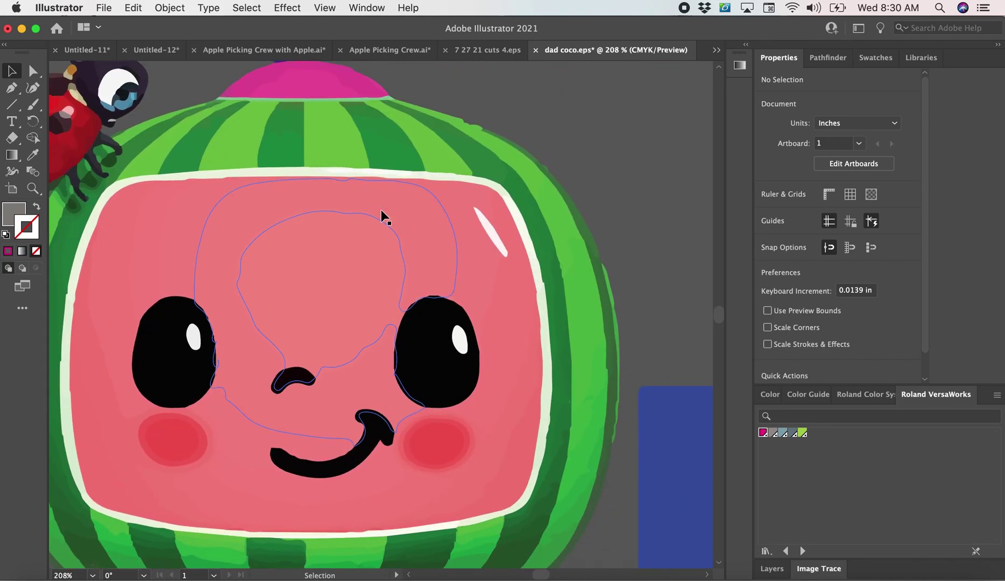
{"action": "scroll", "coordinate": [381, 210], "scroll_direction": "down", "scroll_amount": 6}
{"action": "scroll", "coordinate": [377, 205], "scroll_direction": "up", "scroll_amount": 7}
{"action": "scroll", "coordinate": [378, 205], "scroll_direction": "right", "scroll_amount": 7}
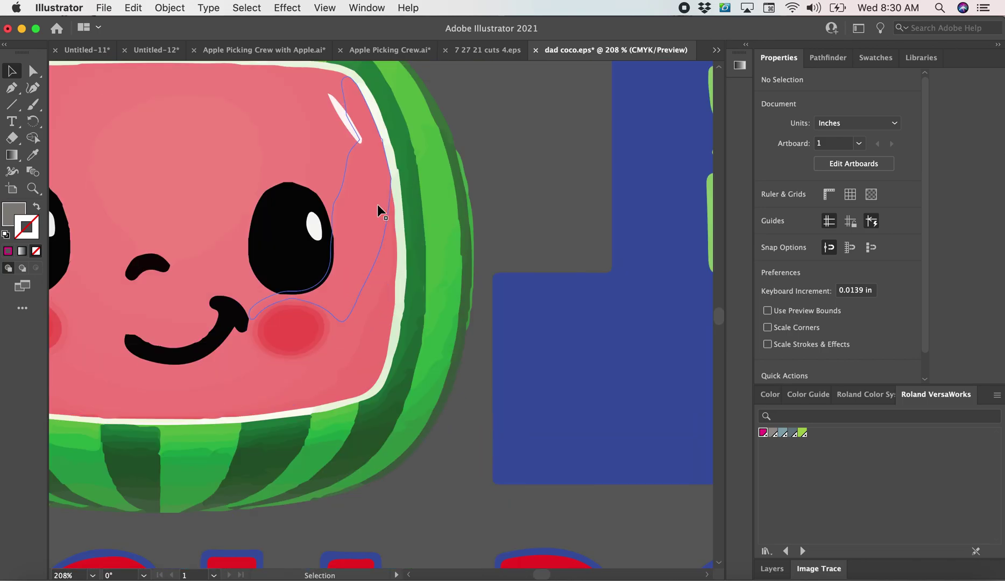
{"action": "scroll", "coordinate": [378, 210], "scroll_direction": "up", "scroll_amount": 6}
{"action": "scroll", "coordinate": [378, 210], "scroll_direction": "right", "scroll_amount": 3}
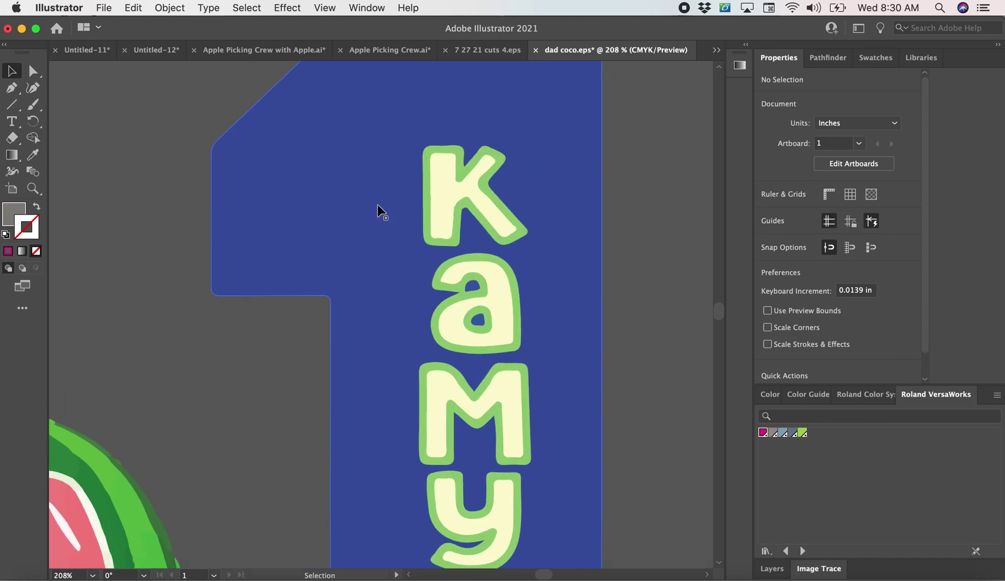
{"action": "scroll", "coordinate": [378, 210], "scroll_direction": "down", "scroll_amount": 3}
{"action": "scroll", "coordinate": [378, 207], "scroll_direction": "down", "scroll_amount": 6}
{"action": "scroll", "coordinate": [377, 207], "scroll_direction": "right", "scroll_amount": 2}
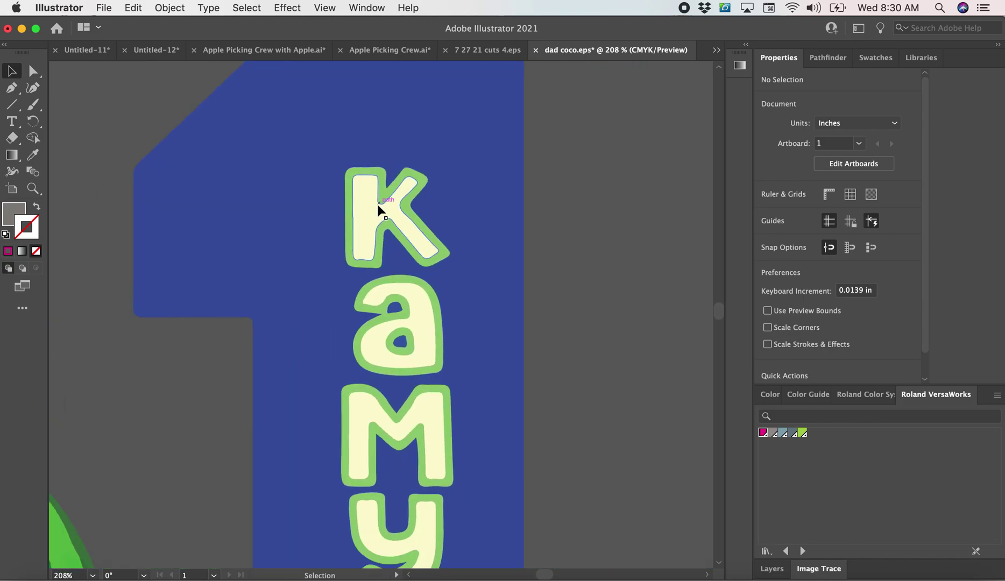
Try outlining both blue gaps of the "a" in the vertical name with the magenta Roland VersaWorks swatch at 0.25 pt.
{"action": "left_click", "coordinate": [355, 199]}
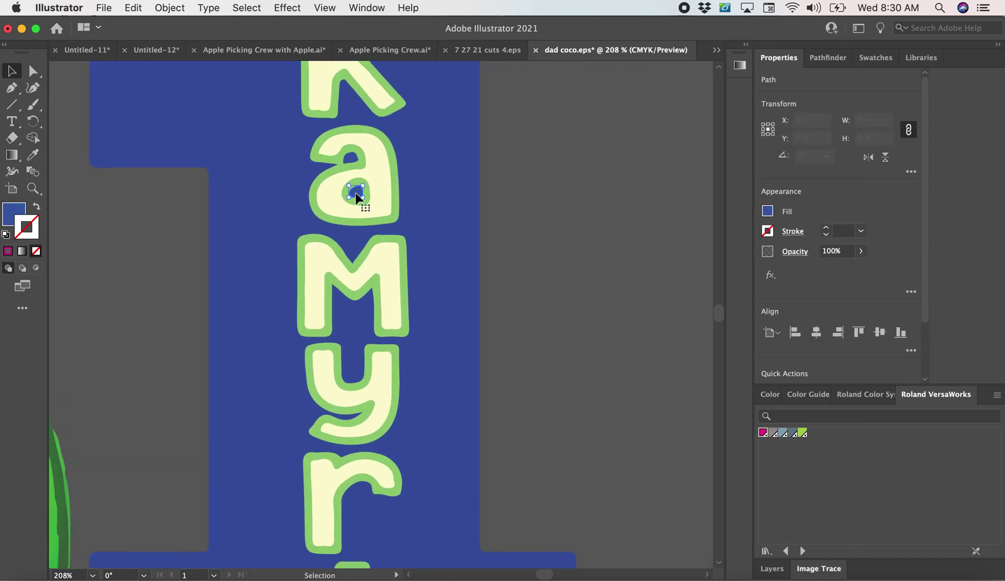
{"action": "left_click", "coordinate": [762, 433]}
{"action": "left_click", "coordinate": [861, 231]}
{"action": "left_click", "coordinate": [877, 43]}
{"action": "left_click", "coordinate": [354, 161]}
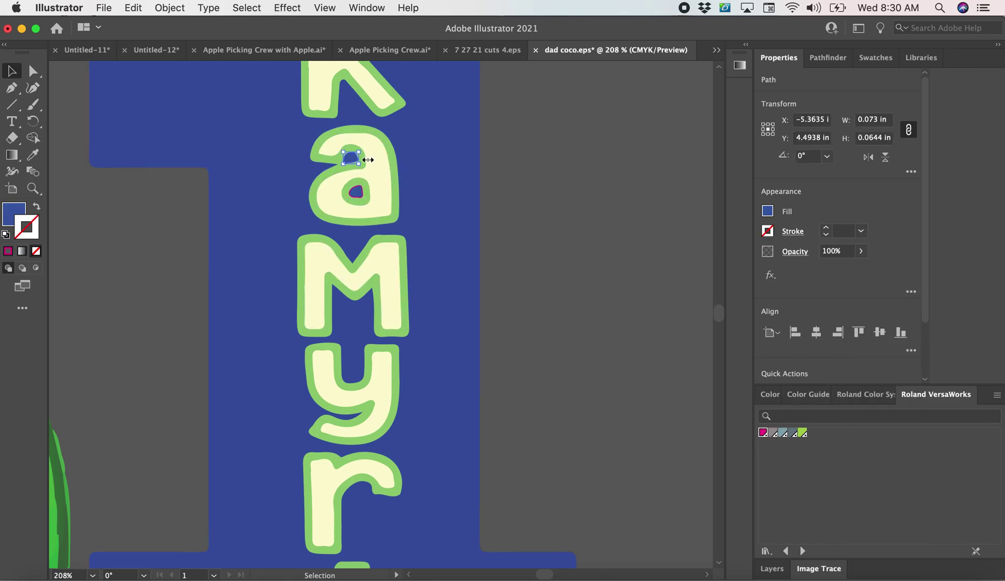
{"action": "left_click", "coordinate": [763, 433]}
{"action": "left_click", "coordinate": [861, 231]}
{"action": "left_click", "coordinate": [574, 250]}
Remove the magenta strokes from both blue gaps of the "a" in the vertical name.
{"action": "scroll", "coordinate": [575, 250], "scroll_direction": "down", "scroll_amount": 8}
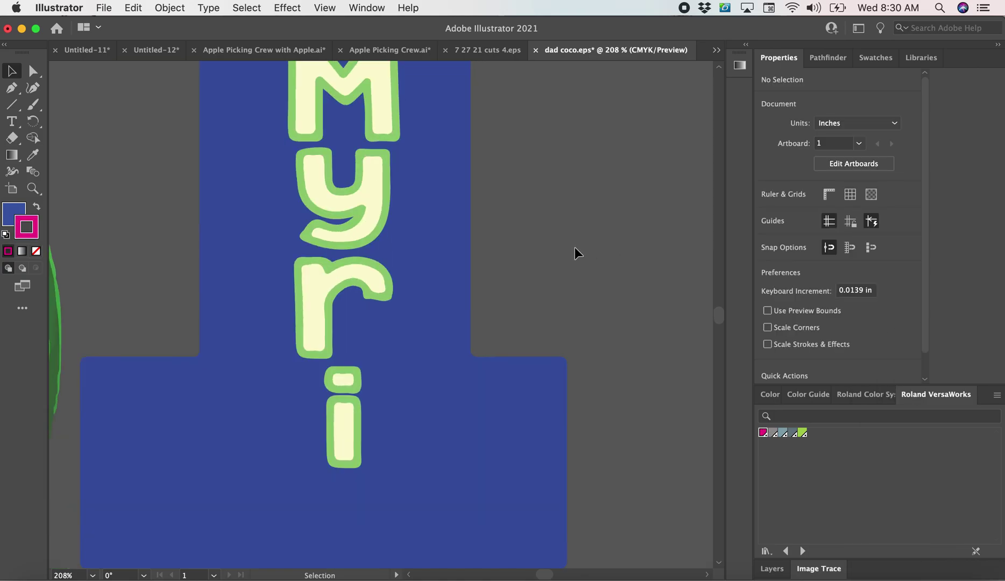
{"action": "scroll", "coordinate": [575, 248], "scroll_direction": "down", "scroll_amount": 3}
{"action": "scroll", "coordinate": [574, 248], "scroll_direction": "up", "scroll_amount": 6}
{"action": "scroll", "coordinate": [574, 247], "scroll_direction": "right", "scroll_amount": 6}
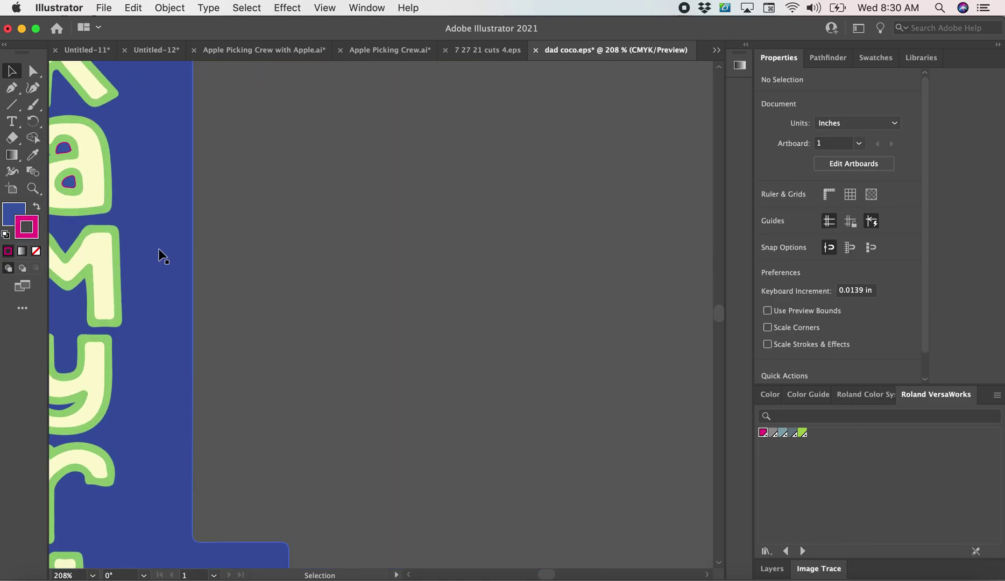
{"action": "scroll", "coordinate": [162, 256], "scroll_direction": "left", "scroll_amount": 5}
{"action": "left_click", "coordinate": [267, 201]}
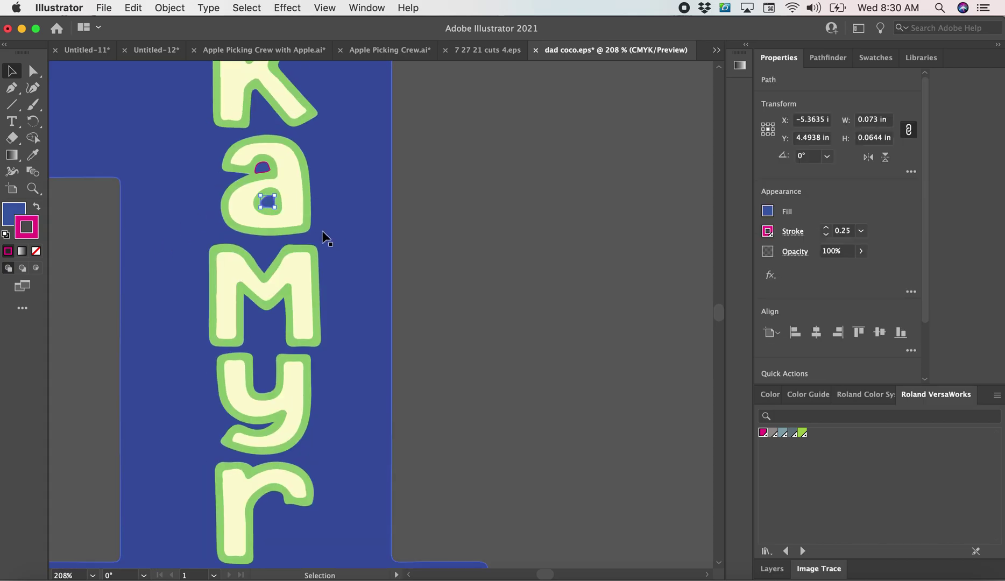
{"action": "key", "text": "super+alt+bracketright"}
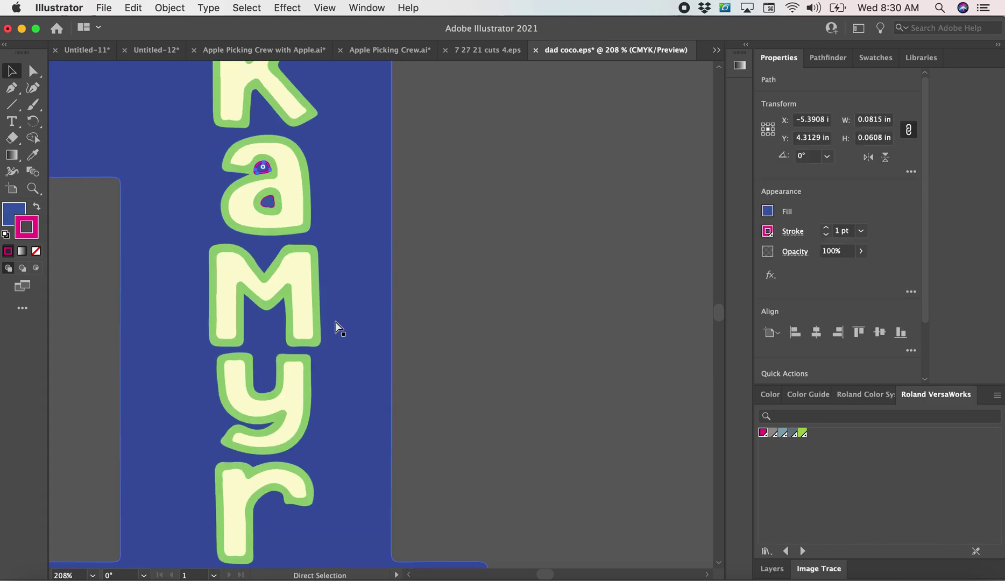
{"action": "key", "text": "super+alt+bracketleft"}
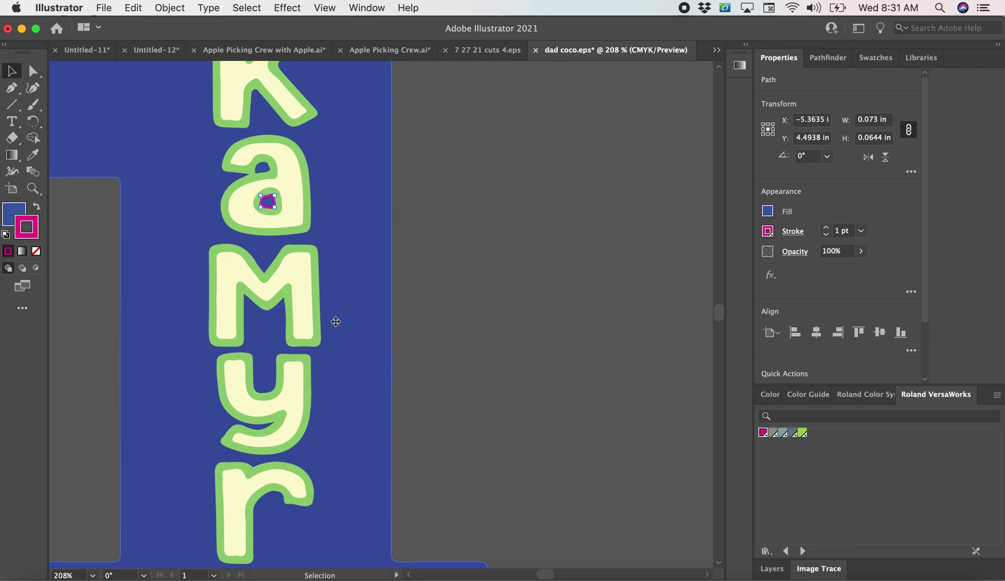
{"action": "key", "text": "slash"}
{"action": "left_click", "coordinate": [442, 288]}
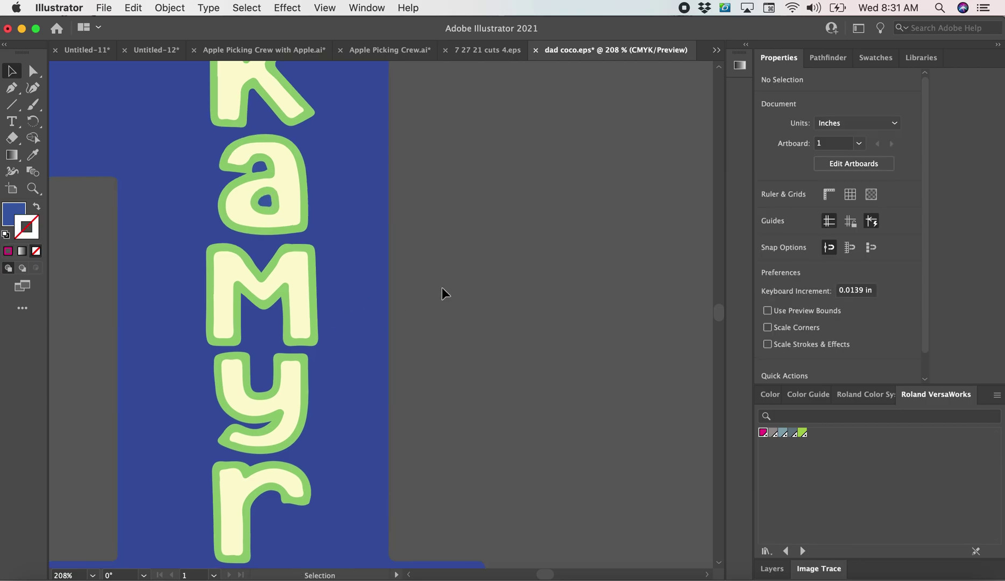
Outline the upper white centre of the "B" in "Birthday" with the magenta Roland VersaWorks swatch at 0.25 pt.
{"action": "scroll", "coordinate": [442, 287], "scroll_direction": "right", "scroll_amount": 5}
{"action": "scroll", "coordinate": [442, 287], "scroll_direction": "up", "scroll_amount": 5}
{"action": "left_click_drag", "start_coordinate": [86, 574], "coordinate": [67, 574]}
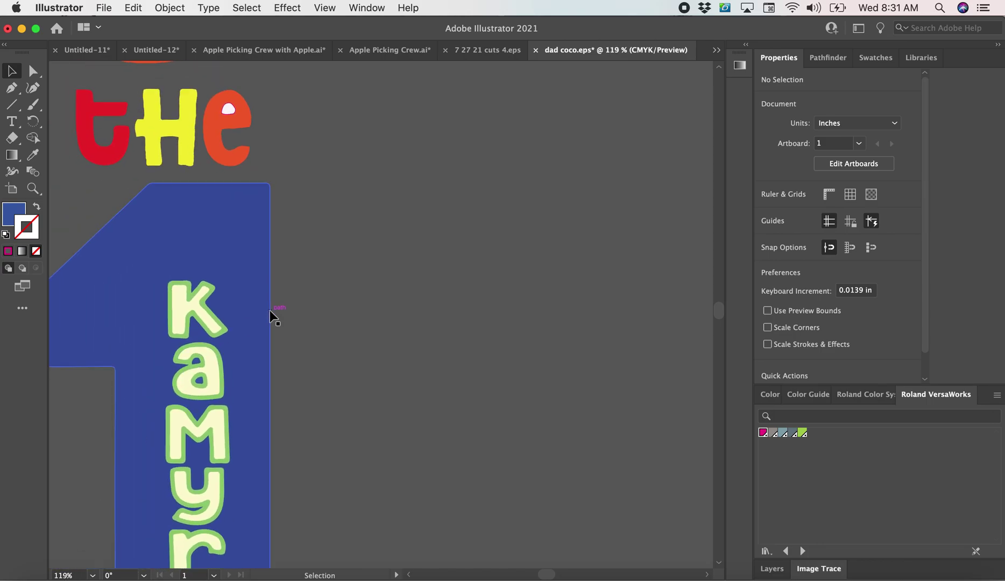
{"action": "scroll", "coordinate": [269, 310], "scroll_direction": "down", "scroll_amount": 10}
{"action": "scroll", "coordinate": [269, 310], "scroll_direction": "left", "scroll_amount": 10}
{"action": "scroll", "coordinate": [269, 310], "scroll_direction": "down", "scroll_amount": 5}
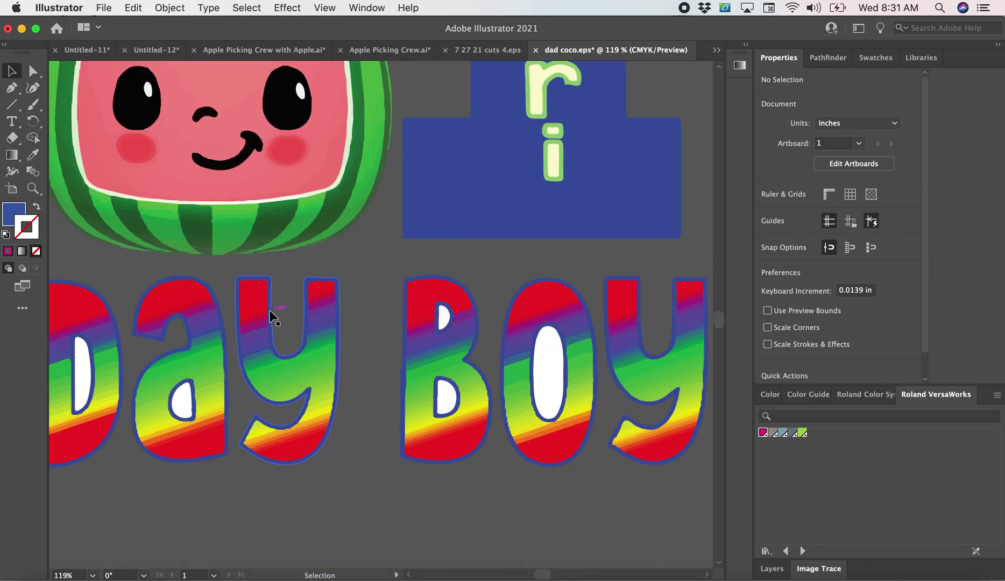
{"action": "scroll", "coordinate": [269, 310], "scroll_direction": "left", "scroll_amount": 15}
{"action": "scroll", "coordinate": [269, 310], "scroll_direction": "left", "scroll_amount": 5}
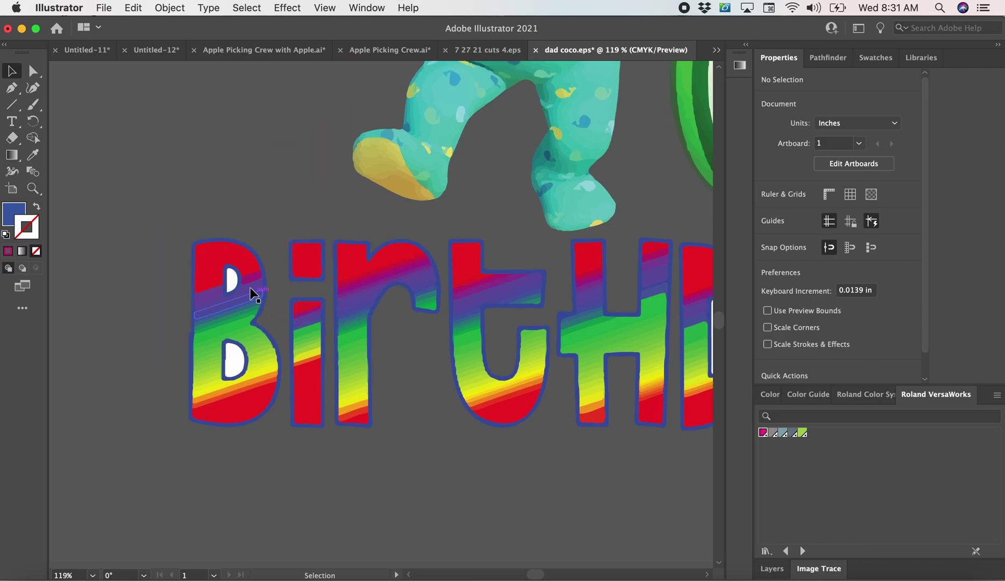
{"action": "left_click", "coordinate": [233, 280]}
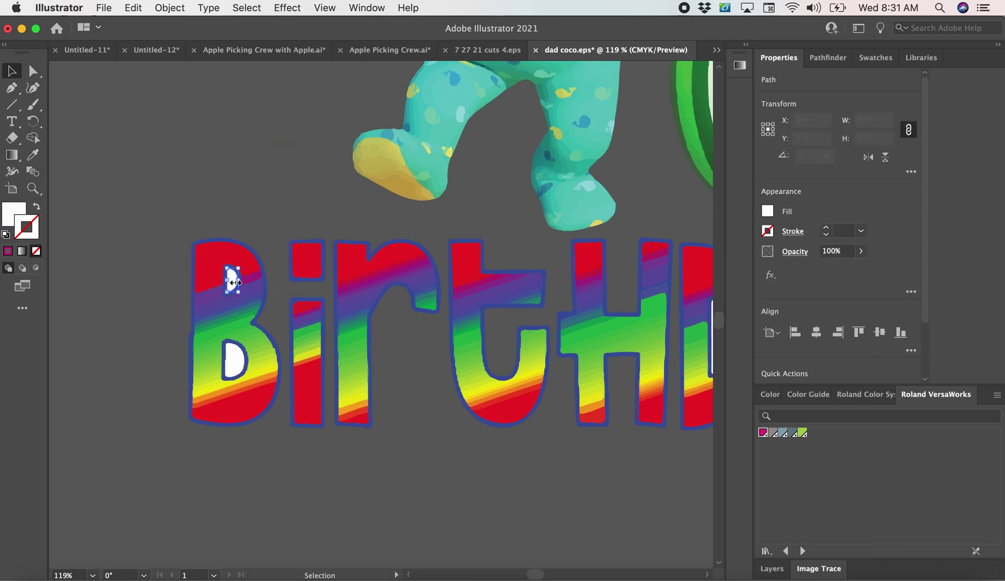
{"action": "left_click", "coordinate": [763, 433]}
{"action": "left_click", "coordinate": [860, 231]}
{"action": "left_click", "coordinate": [873, 243]}
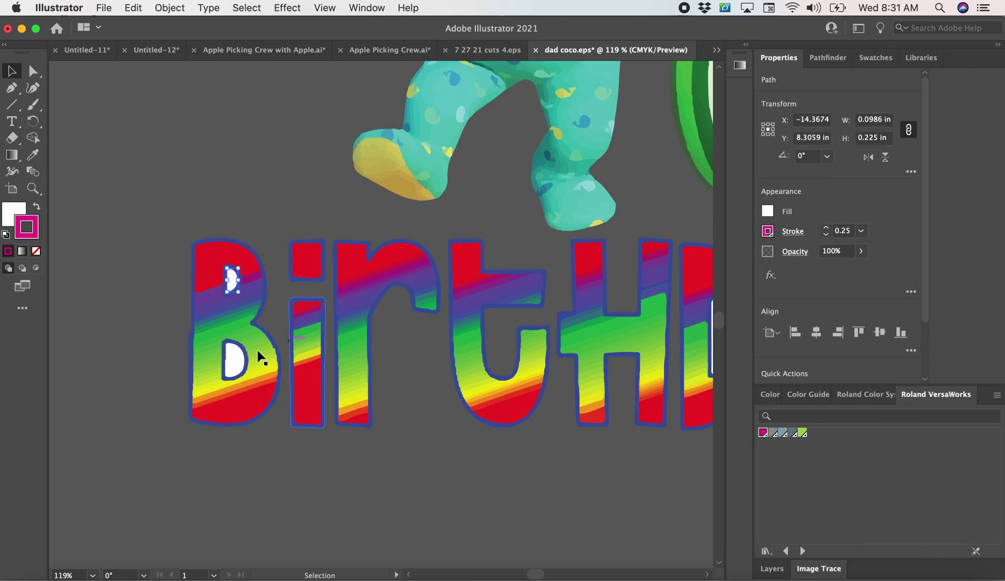
Give the lower white centre of the "B" in "Birthday" a 0.25 pt magenta Roland VersaWorks stroke.
{"action": "left_click", "coordinate": [230, 356]}
{"action": "left_click", "coordinate": [763, 433]}
{"action": "left_click", "coordinate": [861, 230]}
{"action": "left_click", "coordinate": [874, 241]}
Outline the white centre of the "D" in "Birthday" with the magenta Roland VersaWorks swatch at 0.25 pt.
{"action": "scroll", "coordinate": [355, 411], "scroll_direction": "right", "scroll_amount": 5}
{"action": "scroll", "coordinate": [352, 413], "scroll_direction": "right", "scroll_amount": 5}
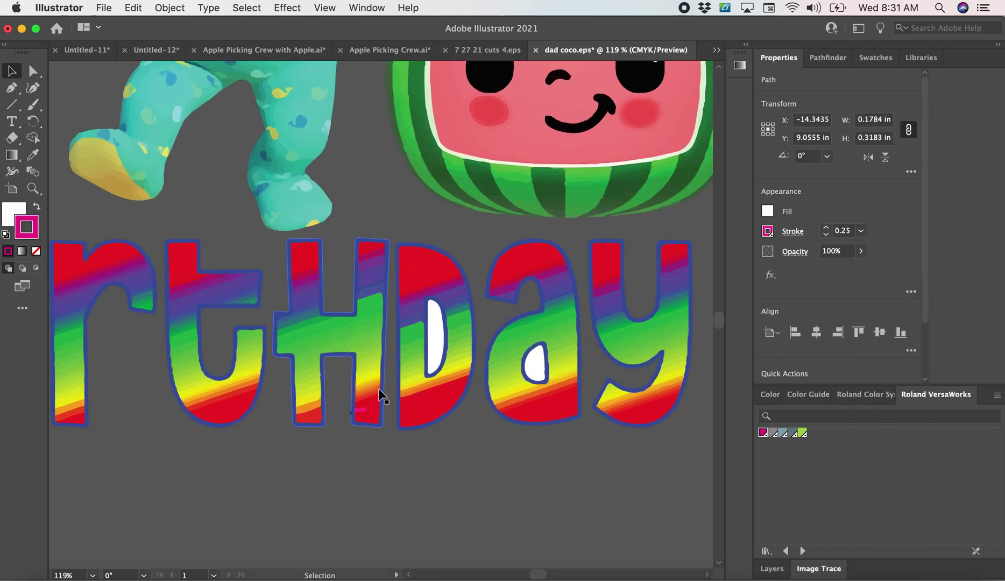
{"action": "left_click", "coordinate": [436, 334]}
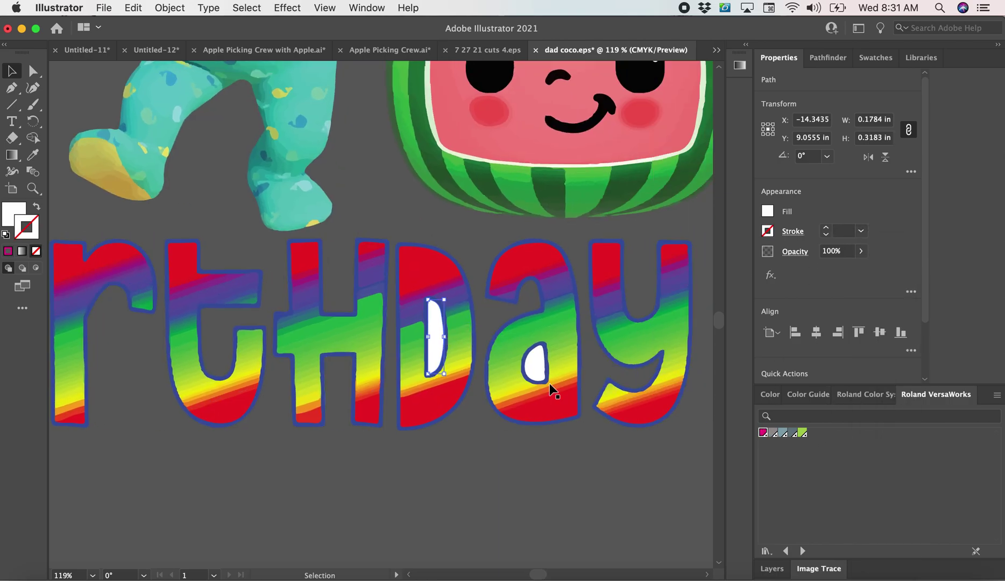
{"action": "left_click", "coordinate": [763, 433]}
{"action": "left_click", "coordinate": [861, 231]}
{"action": "left_click", "coordinate": [882, 370]}
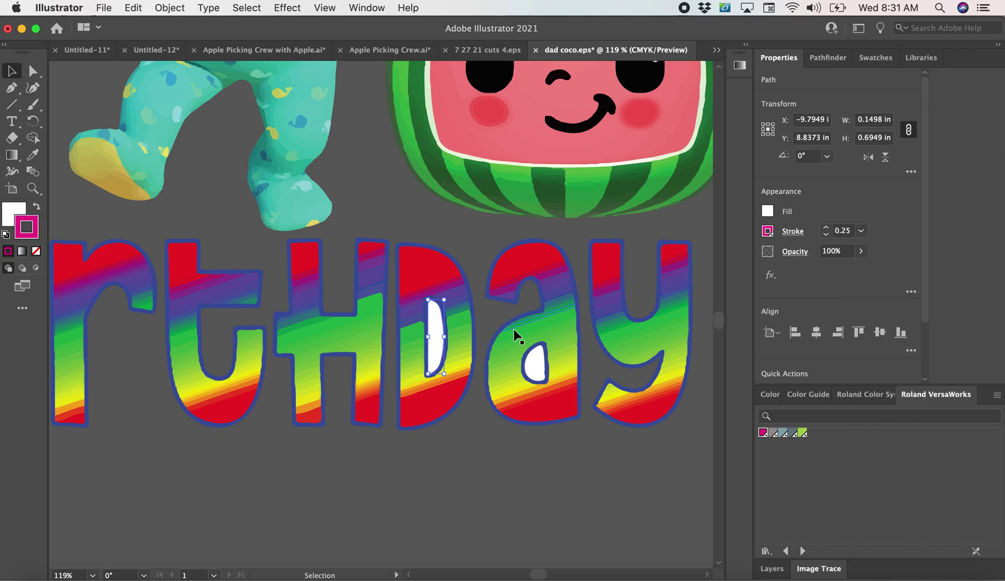
Outline the white centre of the "a" in "Birthday" with the magenta Roland VersaWorks swatch at 0.25 pt.
{"action": "left_click", "coordinate": [534, 363]}
{"action": "left_click", "coordinate": [762, 433]}
{"action": "left_click", "coordinate": [860, 230]}
{"action": "left_click", "coordinate": [884, 307]}
{"action": "left_click", "coordinate": [568, 482]}
Outline the upper white centre of the "B" in "Boy" with the magenta Roland VersaWorks swatch at 0.25 pt.
{"action": "scroll", "coordinate": [568, 482], "scroll_direction": "right", "scroll_amount": 5}
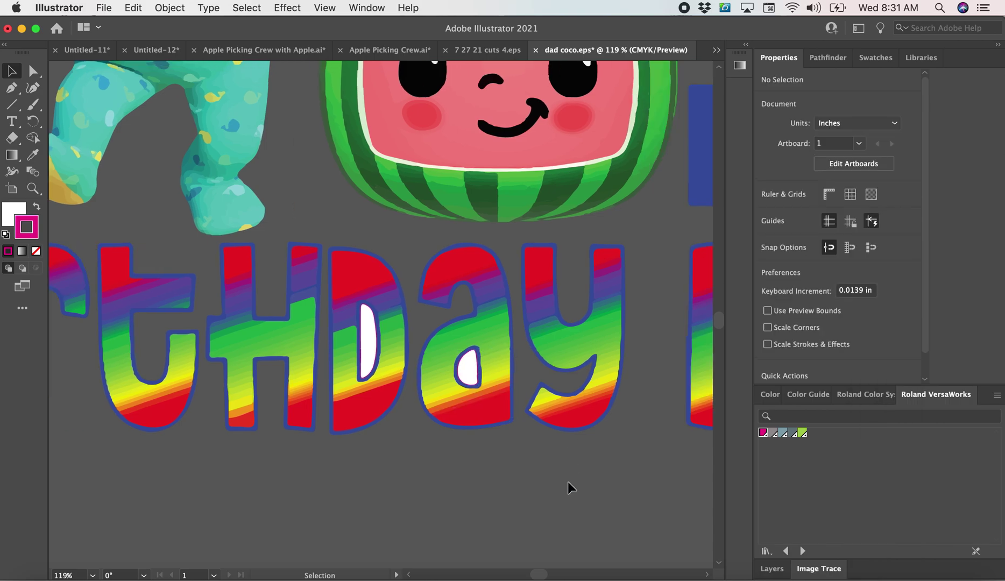
{"action": "left_click", "coordinate": [501, 274]}
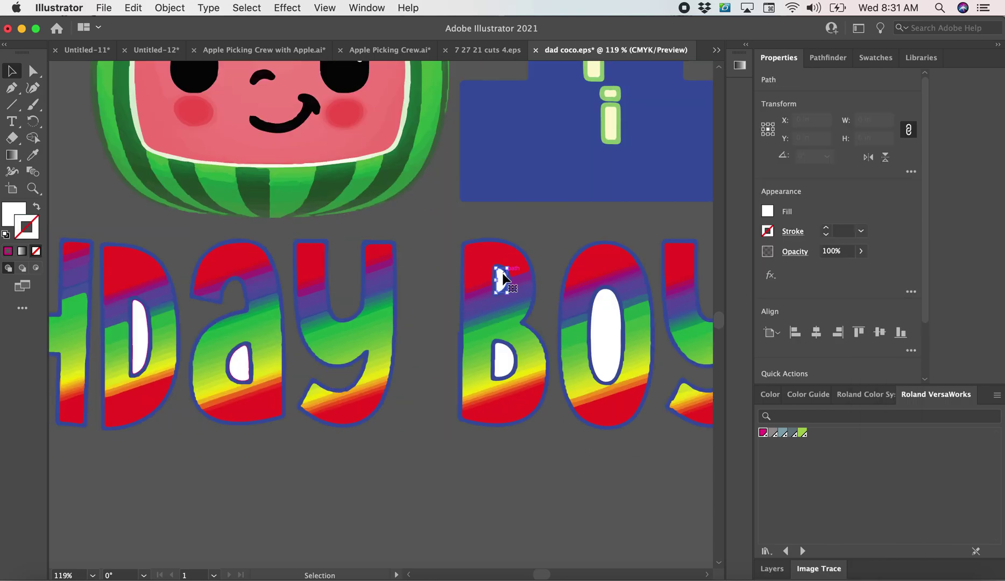
{"action": "left_click", "coordinate": [762, 433]}
{"action": "left_click", "coordinate": [861, 231]}
{"action": "left_click", "coordinate": [882, 245]}
Give the lower white centre of the "B" in "Boy" a 0.25 pt magenta Roland VersaWorks stroke.
{"action": "left_click", "coordinate": [502, 357]}
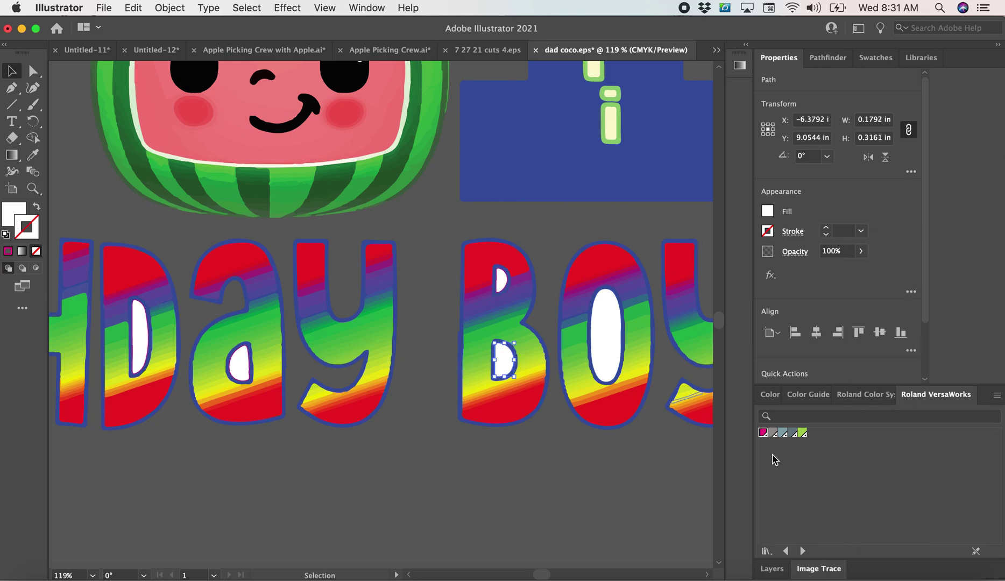
{"action": "left_click", "coordinate": [762, 433]}
{"action": "left_click", "coordinate": [861, 231]}
{"action": "left_click", "coordinate": [882, 246]}
Outline the white centre of the "O" in "Boy" with the magenta Roland VersaWorks swatch at 0.25 pt.
{"action": "left_click", "coordinate": [605, 348]}
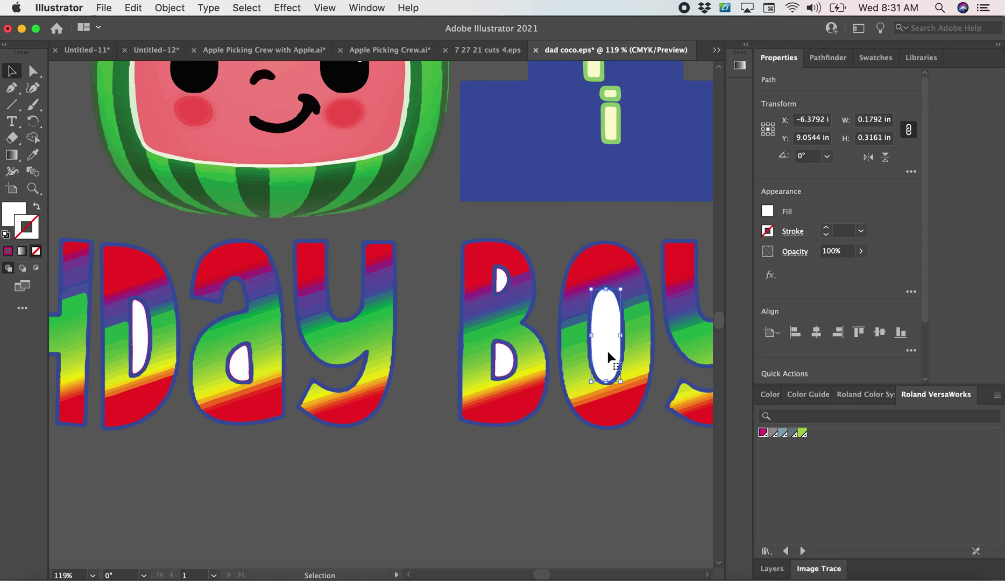
{"action": "left_click", "coordinate": [762, 433]}
{"action": "left_click", "coordinate": [861, 231]}
{"action": "left_click", "coordinate": [882, 245]}
Review the whole shirt design, including lettering, characters and number 1, for white areas still missing cut lines.
{"action": "scroll", "coordinate": [526, 342], "scroll_direction": "right", "scroll_amount": 10}
{"action": "scroll", "coordinate": [527, 342], "scroll_direction": "up", "scroll_amount": 2}
{"action": "scroll", "coordinate": [526, 341], "scroll_direction": "up", "scroll_amount": 8}
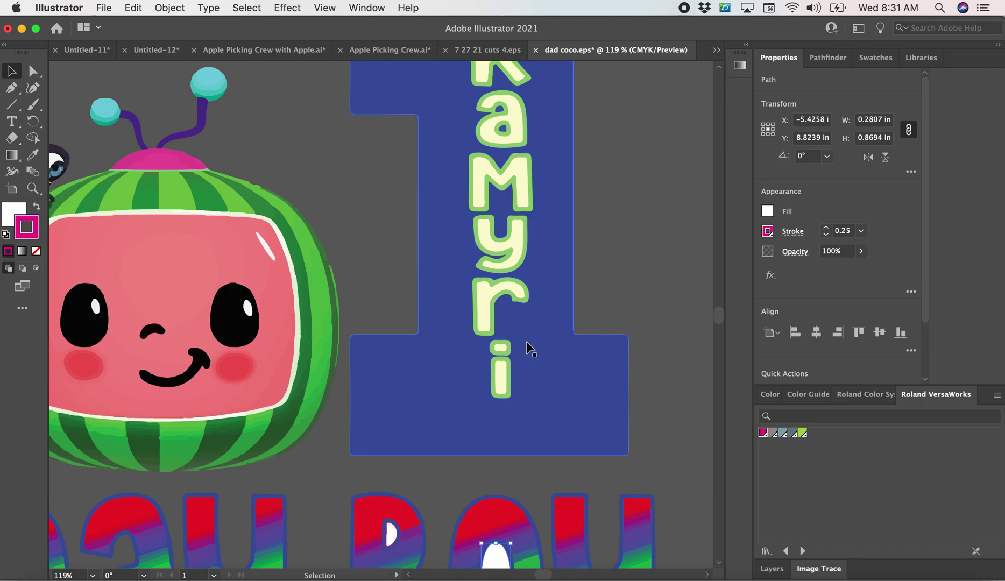
{"action": "scroll", "coordinate": [526, 340], "scroll_direction": "left", "scroll_amount": 8}
{"action": "scroll", "coordinate": [588, 320], "scroll_direction": "up", "scroll_amount": 2}
{"action": "scroll", "coordinate": [588, 321], "scroll_direction": "left", "scroll_amount": 3}
{"action": "scroll", "coordinate": [57, 573], "scroll_direction": "down", "scroll_amount": 6}
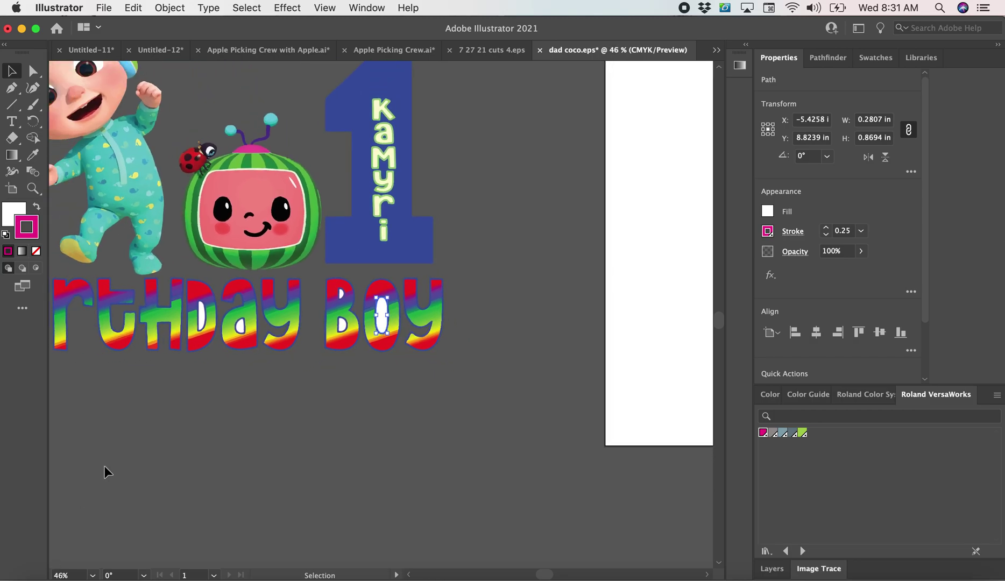
{"action": "scroll", "coordinate": [197, 375], "scroll_direction": "down", "scroll_amount": 2}
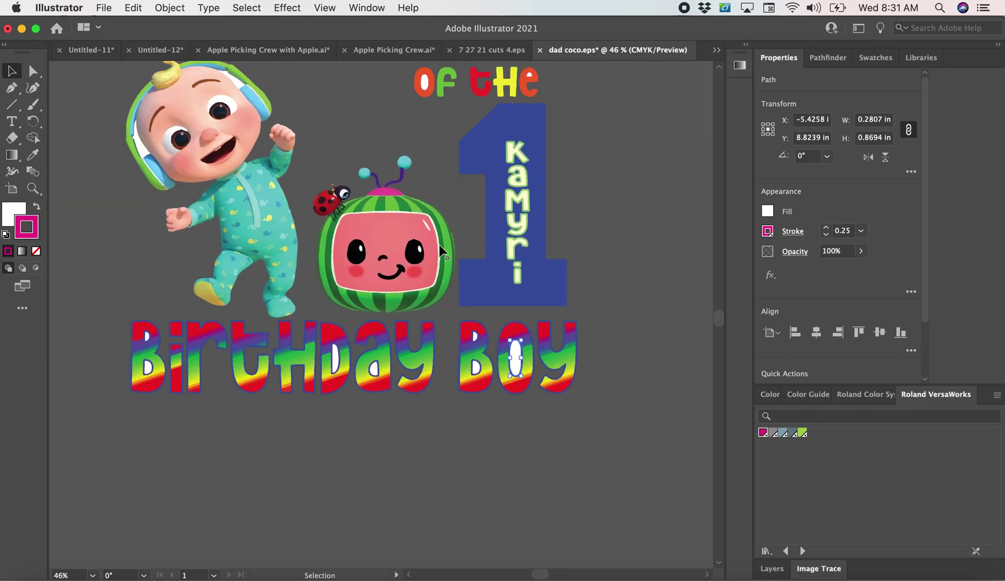
{"action": "scroll", "coordinate": [439, 244], "scroll_direction": "up", "scroll_amount": 5}
{"action": "scroll", "coordinate": [438, 245], "scroll_direction": "left", "scroll_amount": 2}
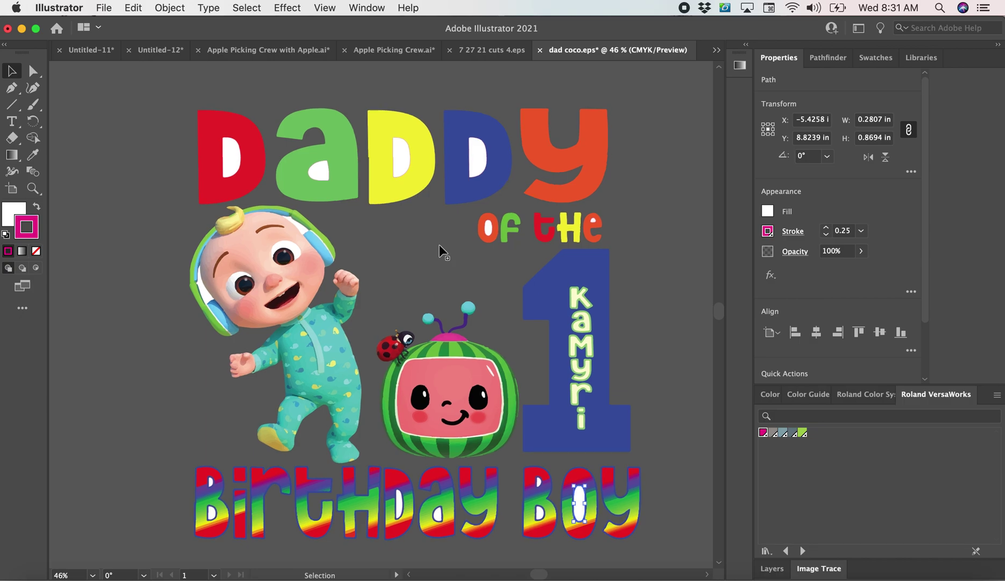
{"action": "scroll", "coordinate": [439, 245], "scroll_direction": "down", "scroll_amount": 2}
{"action": "scroll", "coordinate": [439, 245], "scroll_direction": "right", "scroll_amount": 2}
{"action": "scroll", "coordinate": [439, 245], "scroll_direction": "up", "scroll_amount": 2}
{"action": "scroll", "coordinate": [439, 245], "scroll_direction": "right", "scroll_amount": 1}
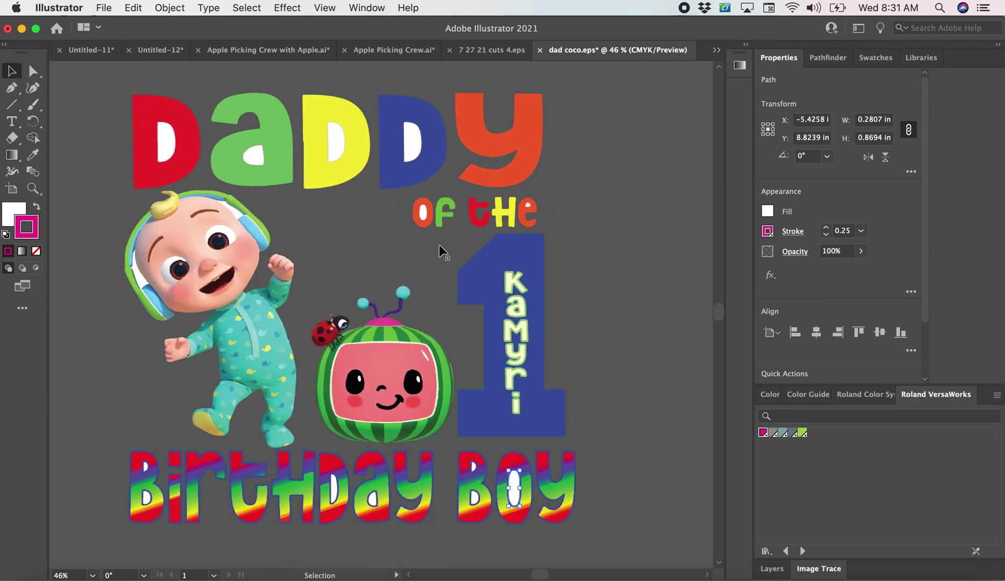
{"action": "scroll", "coordinate": [204, 350], "scroll_direction": "down", "scroll_amount": 5}
{"action": "scroll", "coordinate": [203, 351], "scroll_direction": "right", "scroll_amount": 3}
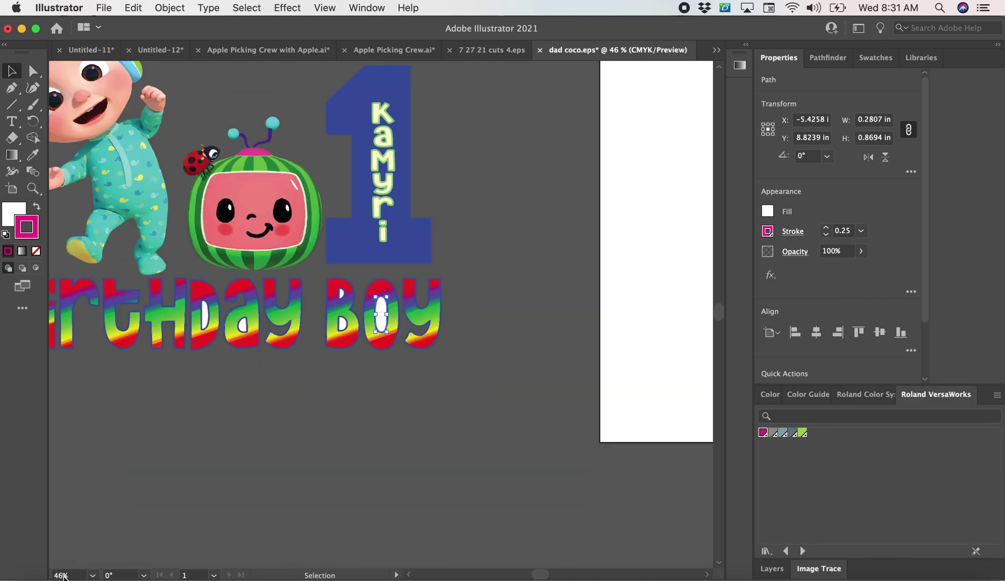
{"action": "scroll", "coordinate": [204, 350], "scroll_direction": "down", "scroll_amount": 2}
{"action": "scroll", "coordinate": [204, 350], "scroll_direction": "up", "scroll_amount": 3}
{"action": "scroll", "coordinate": [204, 350], "scroll_direction": "left", "scroll_amount": 4}
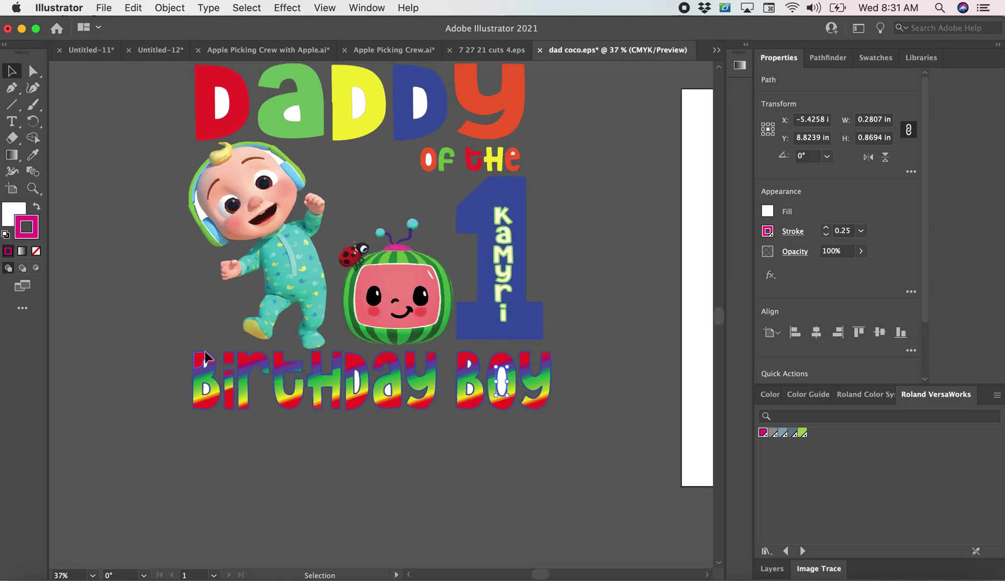
Duplicate the "art" layer twice, placing one copy beneath the original, and rename the bottom copy "bleed".
{"action": "left_click", "coordinate": [772, 569]}
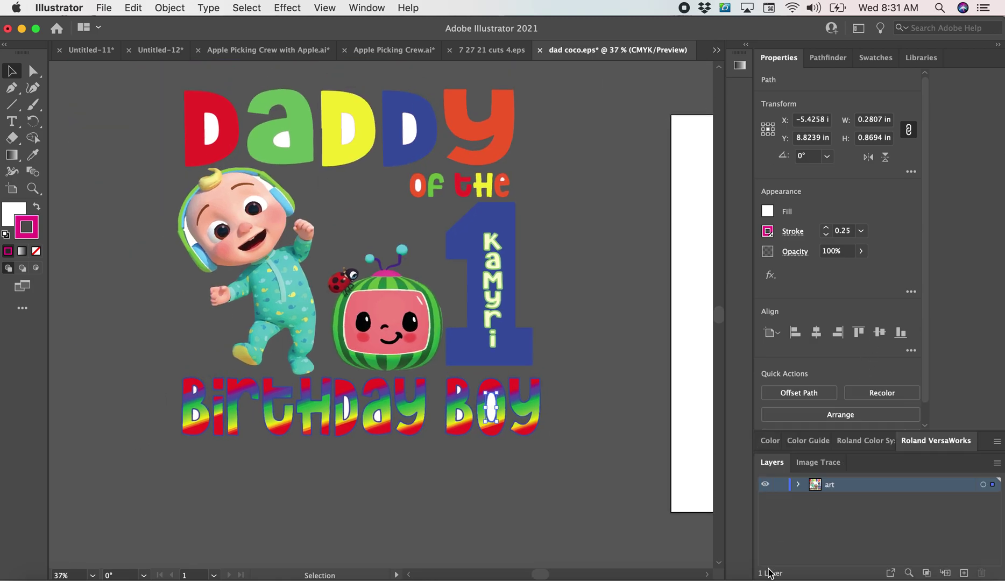
{"action": "left_click_drag", "start_coordinate": [841, 484], "coordinate": [964, 573]}
{"action": "left_click_drag", "start_coordinate": [863, 504], "coordinate": [964, 574]}
{"action": "left_click_drag", "start_coordinate": [879, 502], "coordinate": [856, 517]}
{"action": "double_click", "coordinate": [855, 513]}
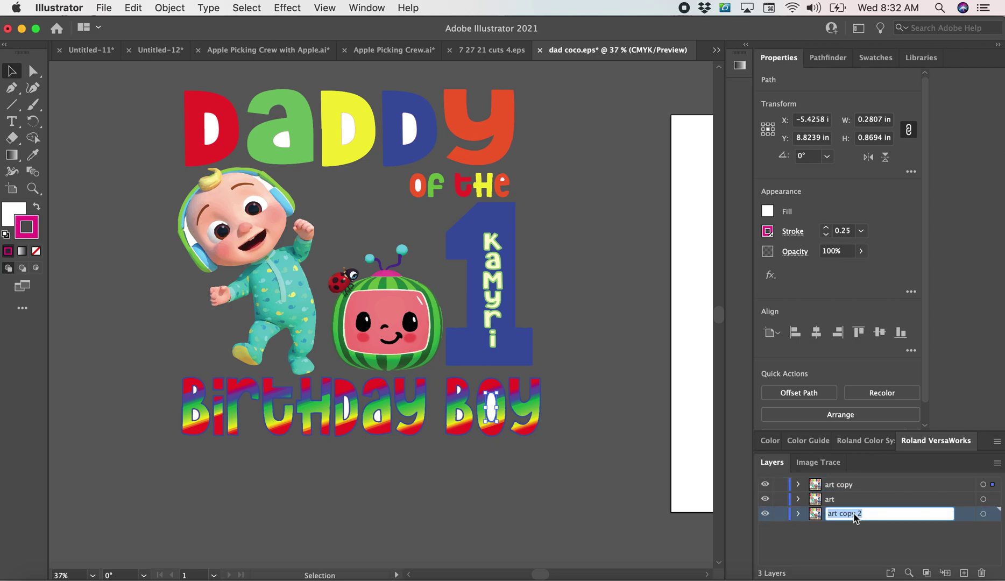
{"action": "key", "text": "Return"}
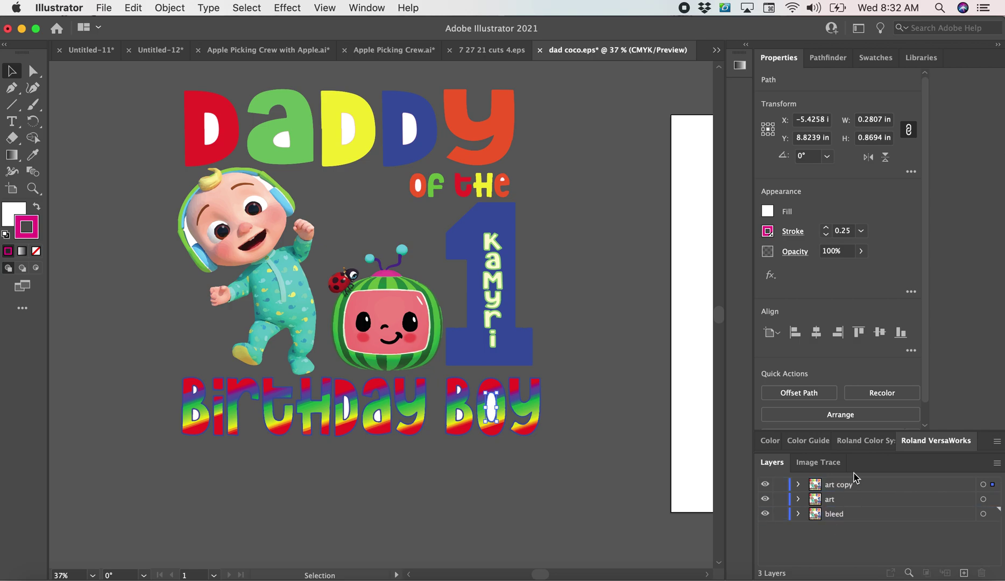
Rename the uppermost layer copy "cutlines" and lock both the "cutlines" and "art" layers.
{"action": "double_click", "coordinate": [854, 484]}
{"action": "type", "text": "cu"}
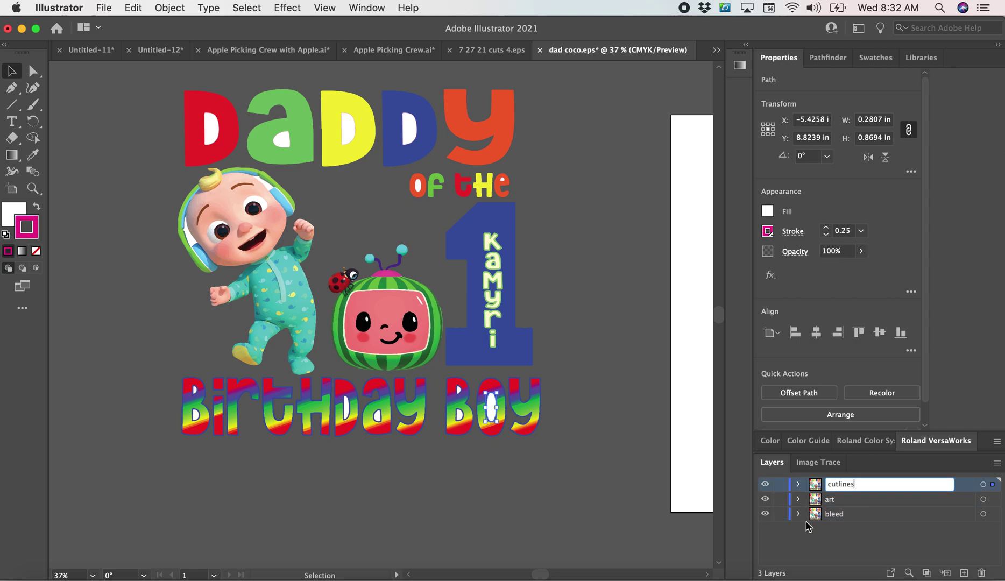
{"action": "type", "text": "tlines"}
{"action": "key", "text": "Return"}
{"action": "left_click", "coordinate": [780, 484]}
{"action": "left_click", "coordinate": [780, 498]}
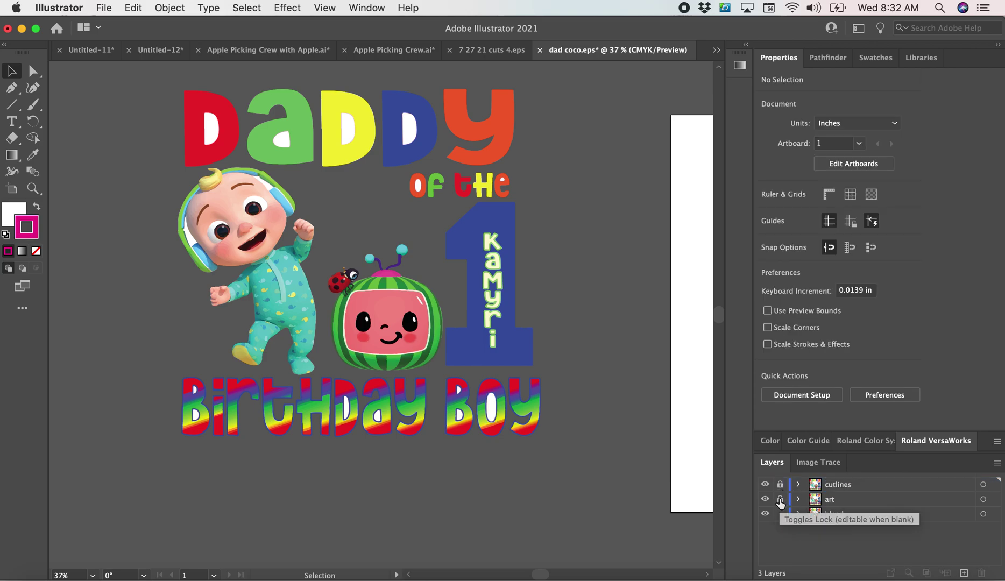
Select all artwork on the unlocked "bleed" layer and unite it into solid silhouettes.
{"action": "scroll", "coordinate": [614, 441], "scroll_direction": "up", "scroll_amount": 2}
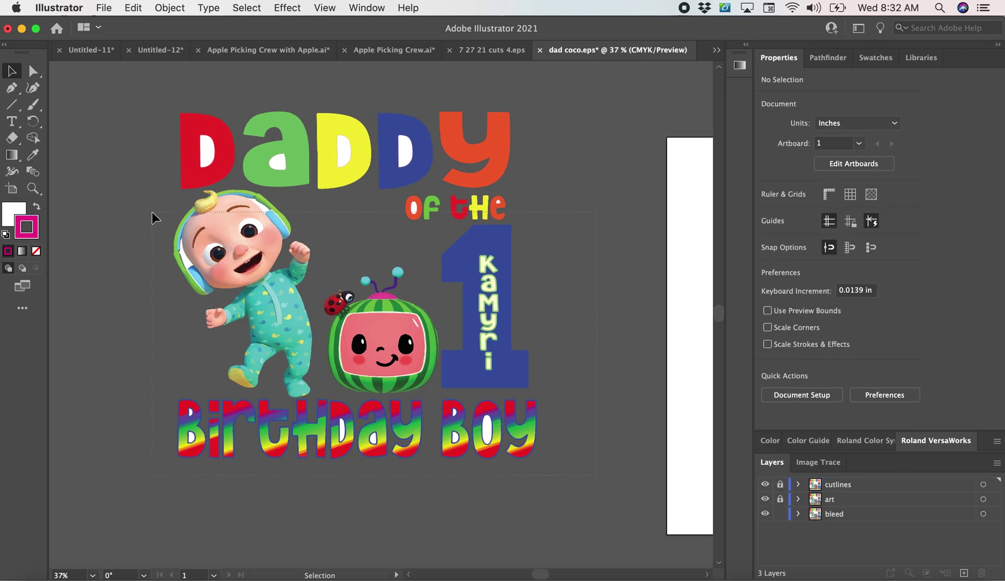
{"action": "scroll", "coordinate": [70, 68], "scroll_direction": "up", "scroll_amount": 2}
{"action": "key", "text": "super+a"}
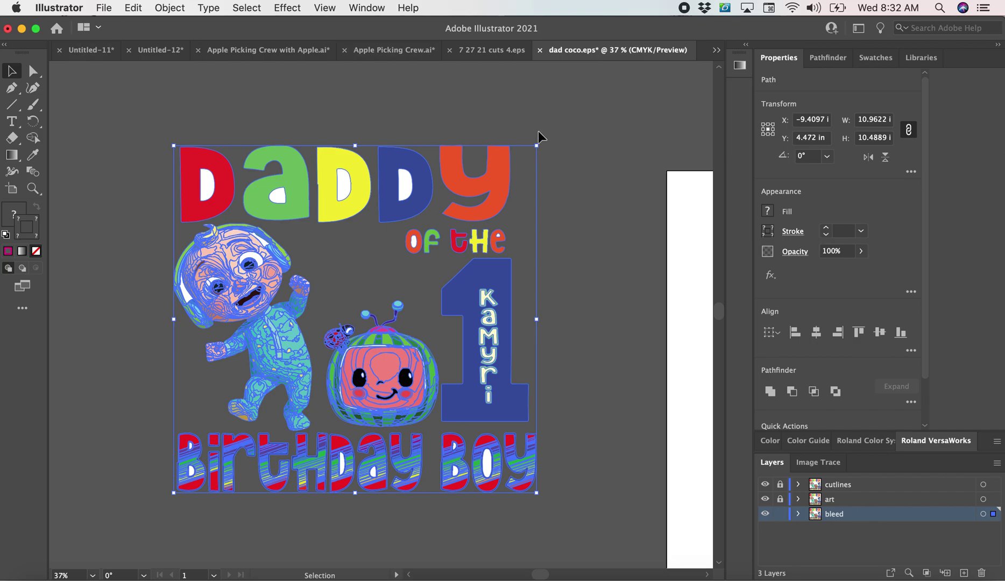
{"action": "left_click", "coordinate": [827, 56]}
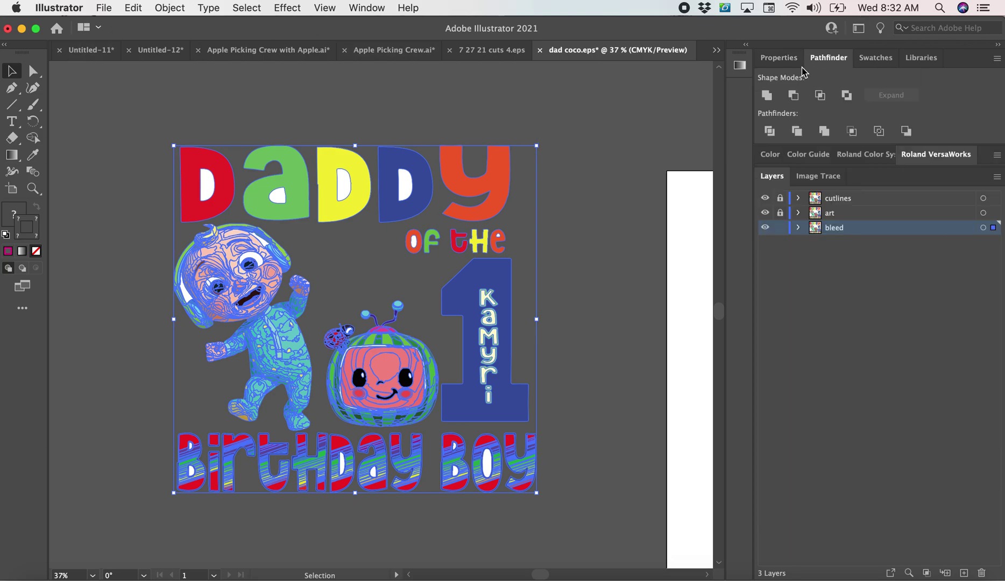
{"action": "left_click", "coordinate": [771, 98]}
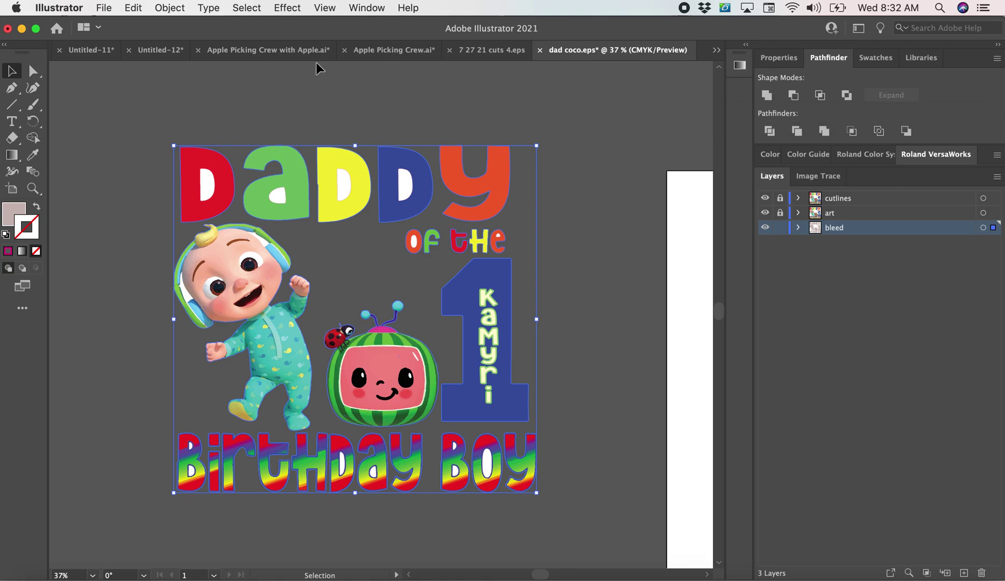
Offset the "bleed" silhouettes by 0.03 in with round joins and unite the result.
{"action": "left_click", "coordinate": [169, 7]}
{"action": "mouse_move", "coordinate": [209, 320]}
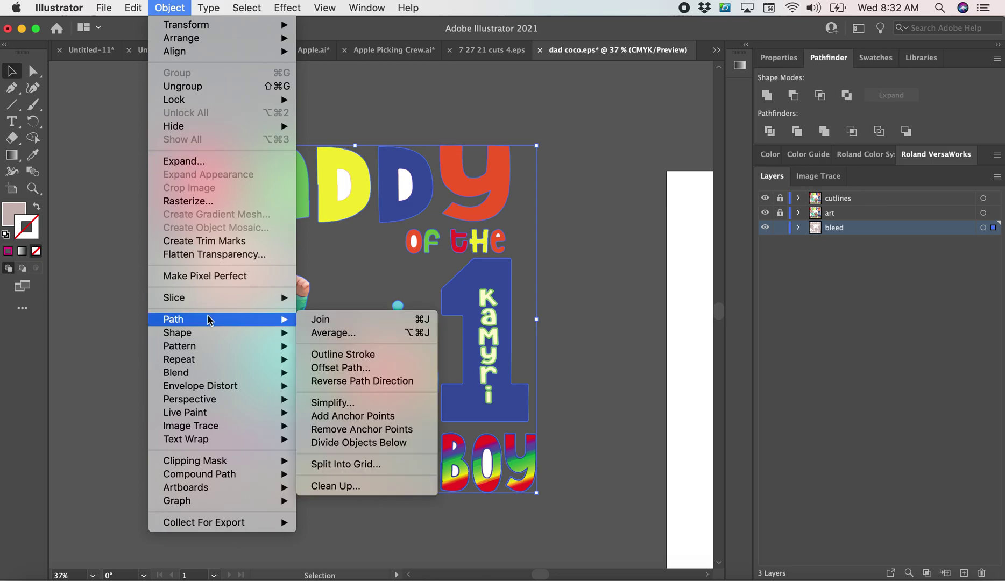
{"action": "left_click", "coordinate": [380, 368]}
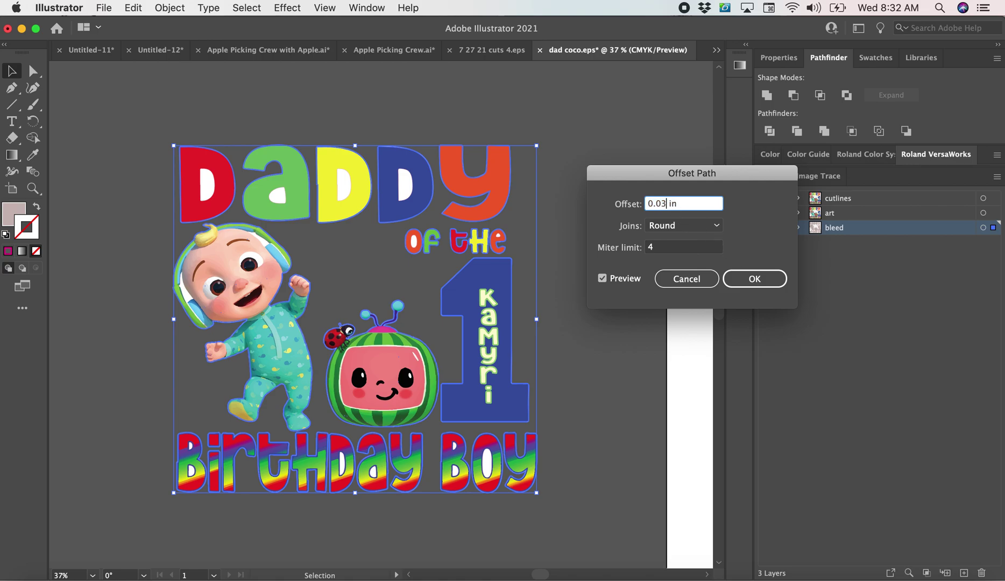
{"action": "left_click", "coordinate": [753, 278]}
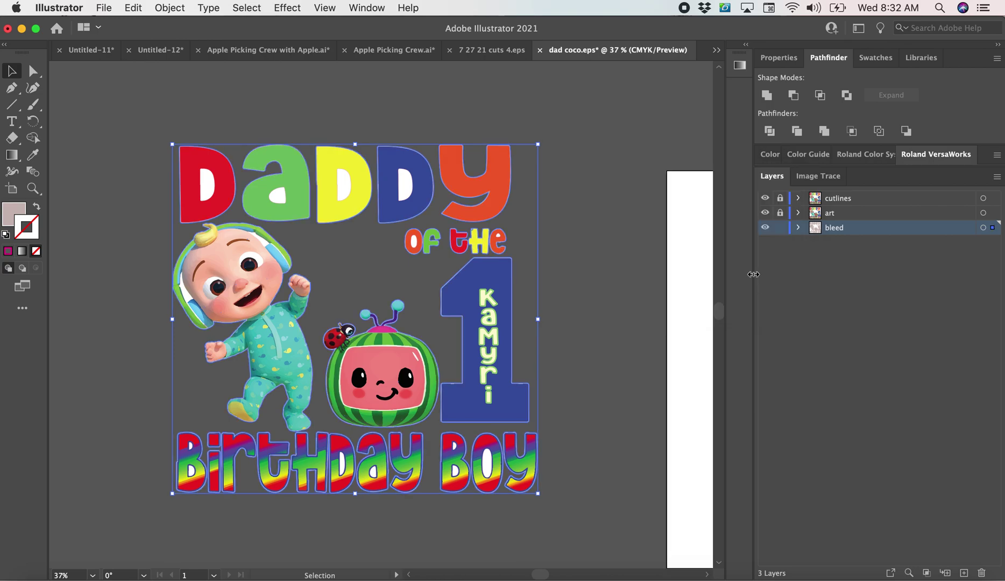
{"action": "left_click", "coordinate": [766, 97]}
Hide the "art" and "cutlines" layers, examine the "bleed" silhouettes alone, and show both layers again.
{"action": "left_click", "coordinate": [766, 210]}
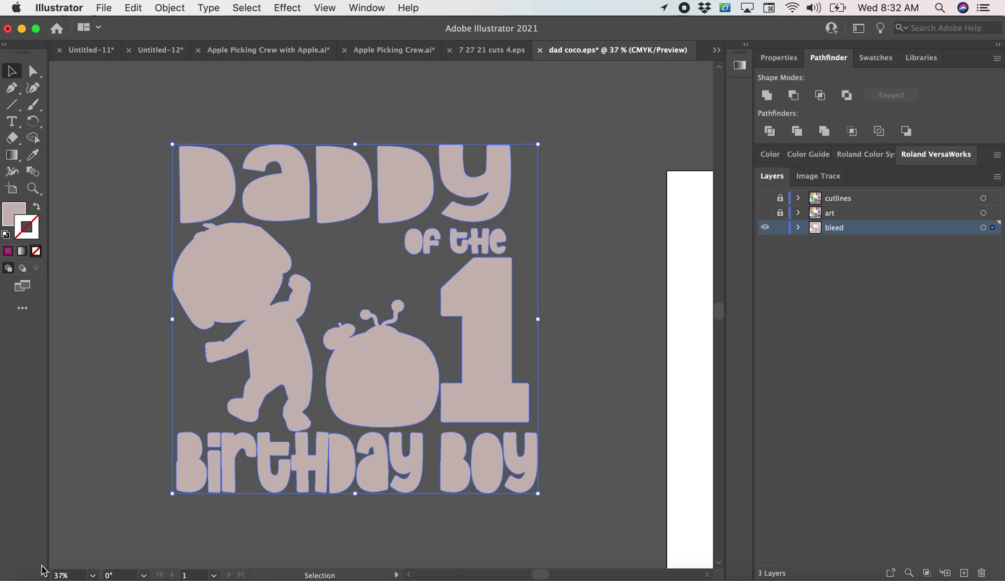
{"action": "scroll", "coordinate": [59, 575], "scroll_direction": "up", "scroll_amount": 5}
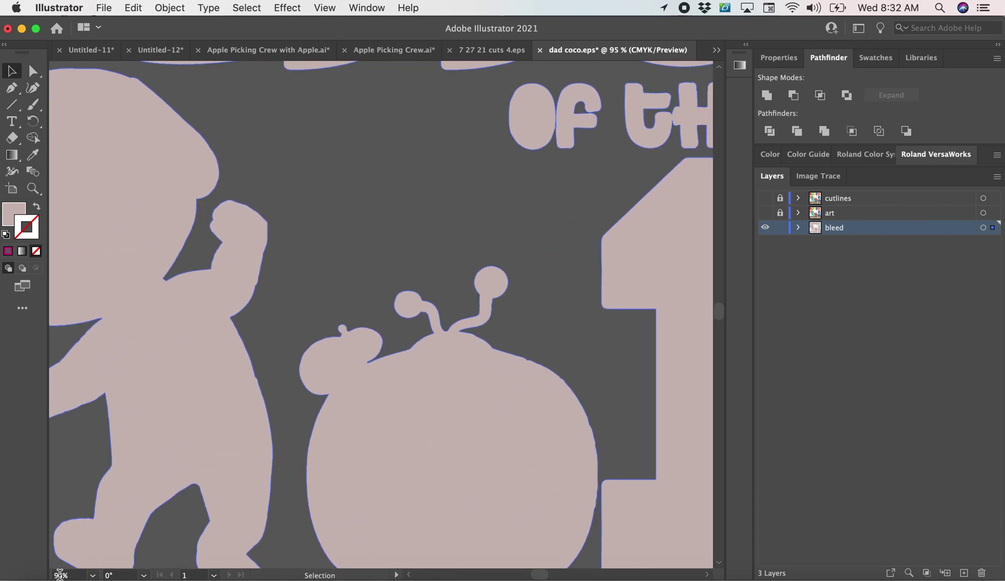
{"action": "scroll", "coordinate": [59, 574], "scroll_direction": "down", "scroll_amount": 4}
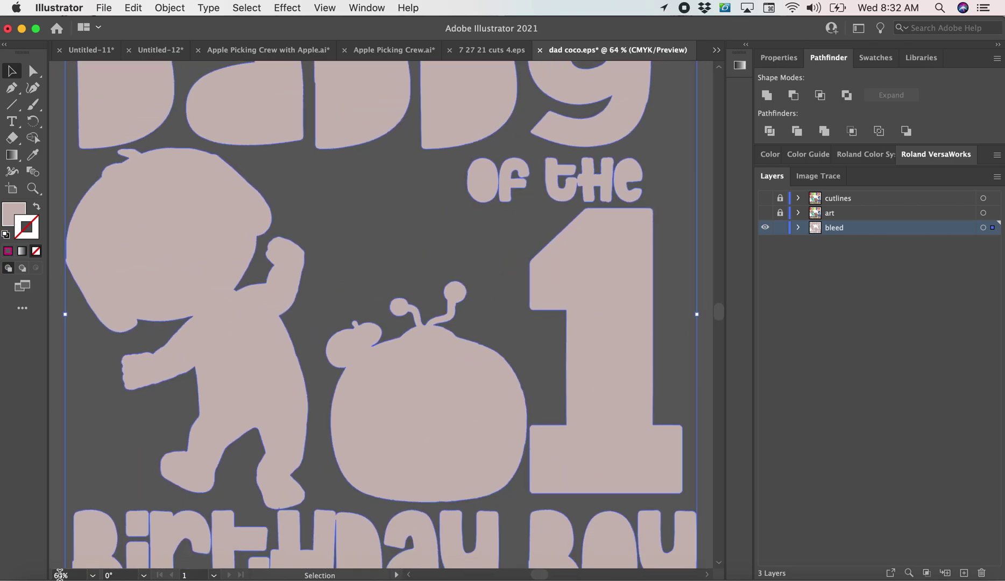
{"action": "scroll", "coordinate": [60, 574], "scroll_direction": "down", "scroll_amount": 1}
{"action": "scroll", "coordinate": [60, 574], "scroll_direction": "down", "scroll_amount": 1}
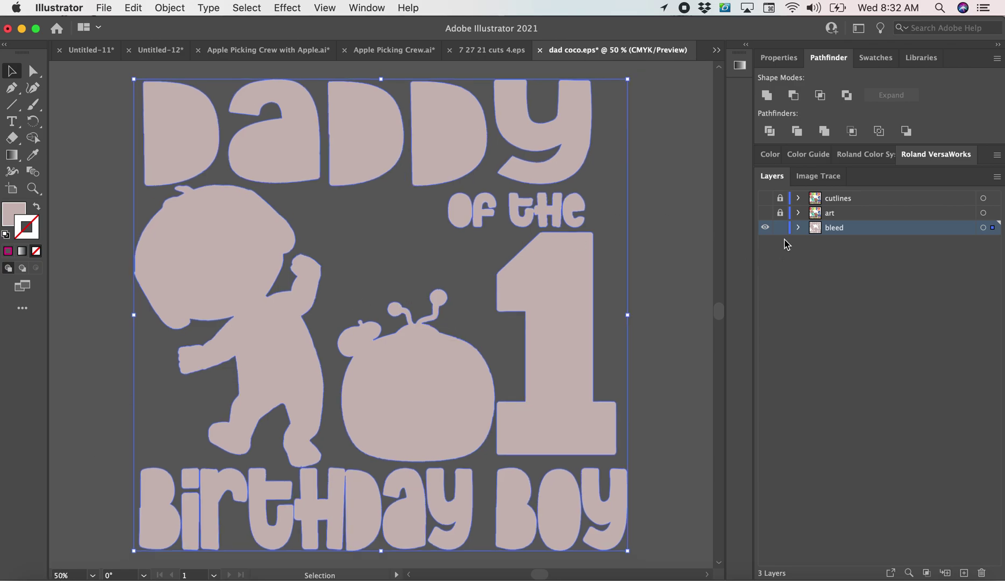
{"action": "left_click", "coordinate": [765, 213]}
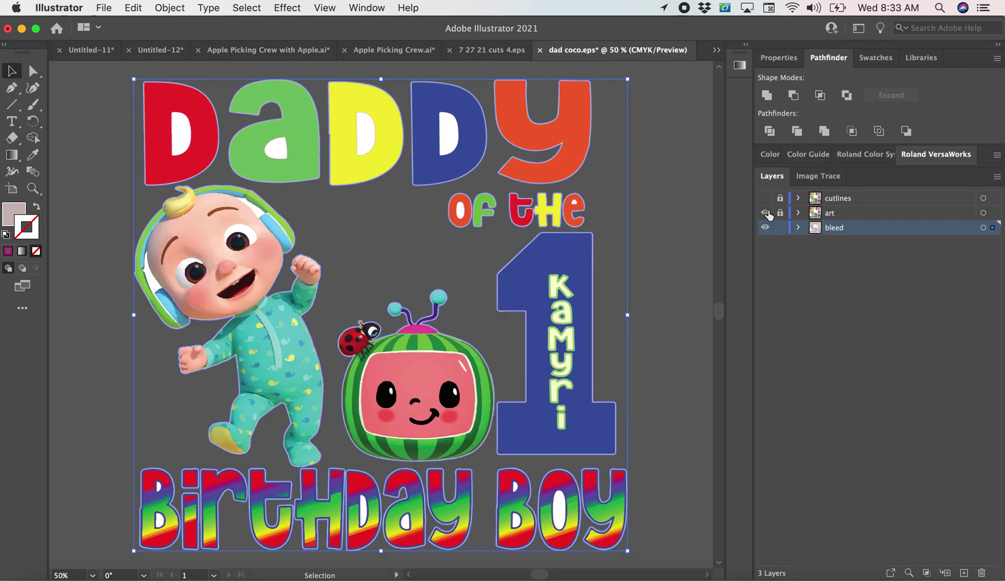
{"action": "left_click", "coordinate": [764, 198]}
With the "bleed" layer locked and "cutlines" unlocked, unite all artwork on the "cutlines" layer into solid silhouettes.
{"action": "left_click", "coordinate": [780, 228]}
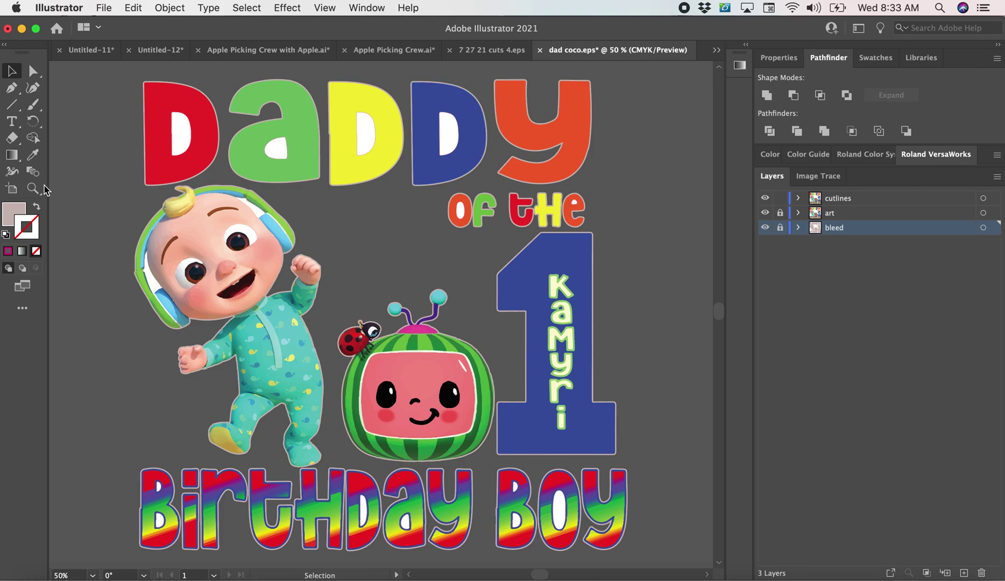
{"action": "left_click_drag", "start_coordinate": [89, 77], "coordinate": [484, 459]}
{"action": "left_click_drag", "start_coordinate": [670, 535], "coordinate": [687, 543]}
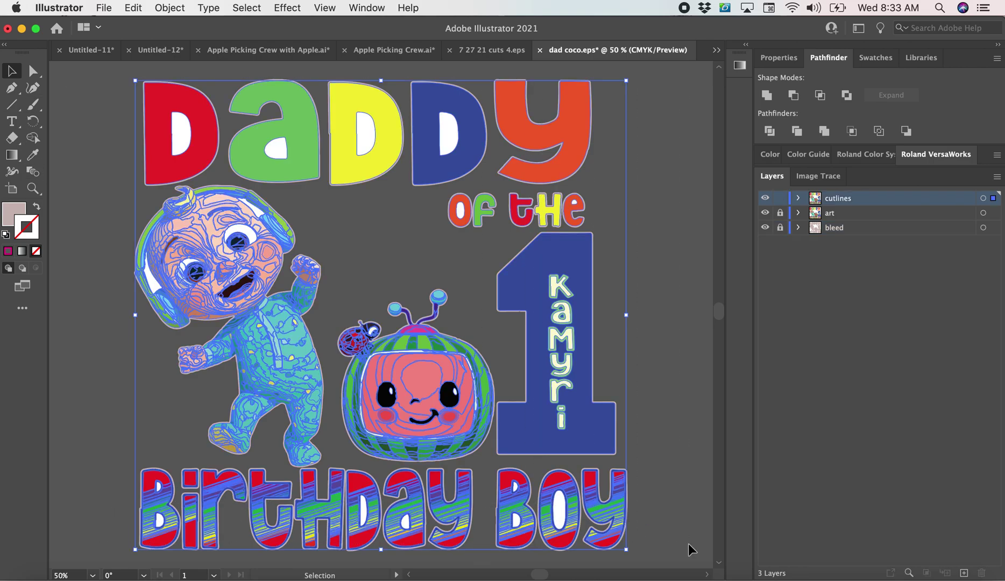
{"action": "left_click", "coordinate": [767, 96]}
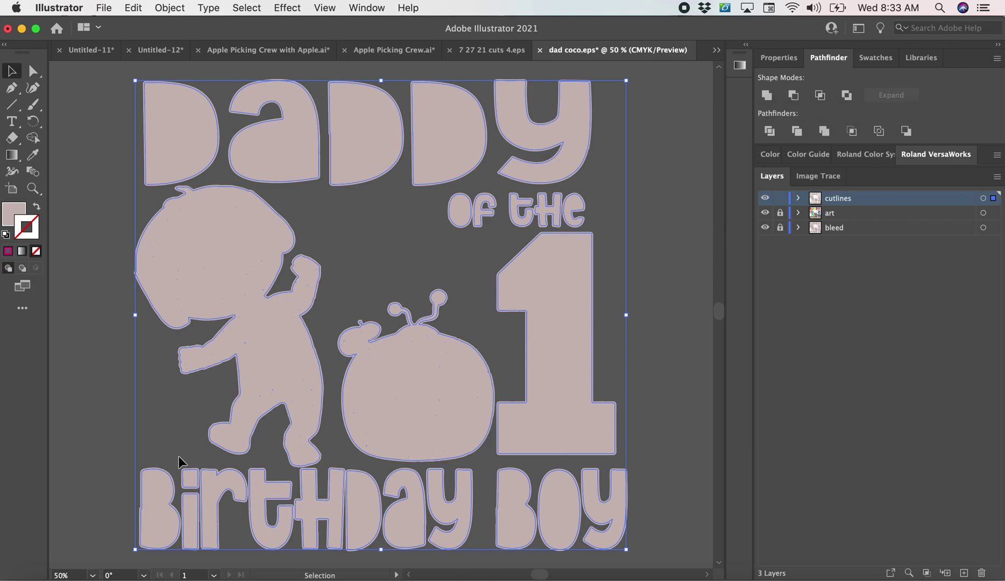
Examine the united "cutlines" silhouettes up close for stray specks inside the characters and "Daddy" lettering.
{"action": "scroll", "coordinate": [60, 575], "scroll_direction": "up", "scroll_amount": 10}
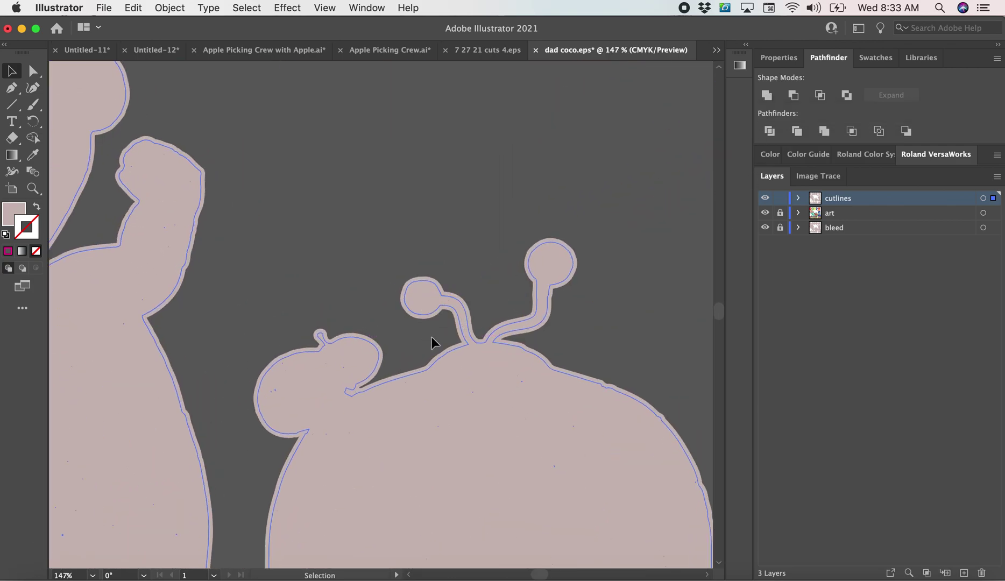
{"action": "scroll", "coordinate": [408, 278], "scroll_direction": "down", "scroll_amount": 3}
{"action": "scroll", "coordinate": [409, 278], "scroll_direction": "right", "scroll_amount": 2}
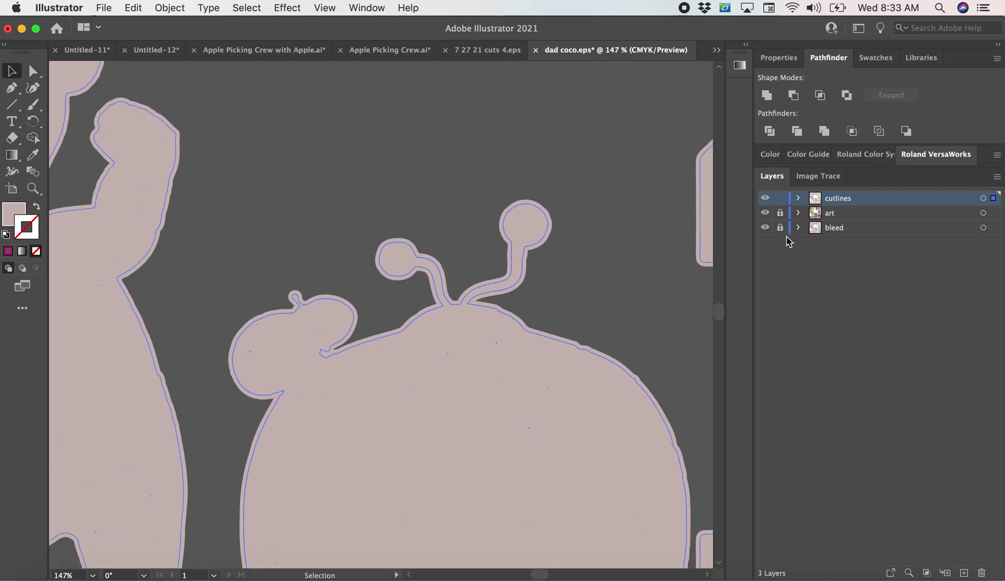
{"action": "scroll", "coordinate": [589, 337], "scroll_direction": "down", "scroll_amount": 4}
{"action": "scroll", "coordinate": [590, 336], "scroll_direction": "left", "scroll_amount": 3}
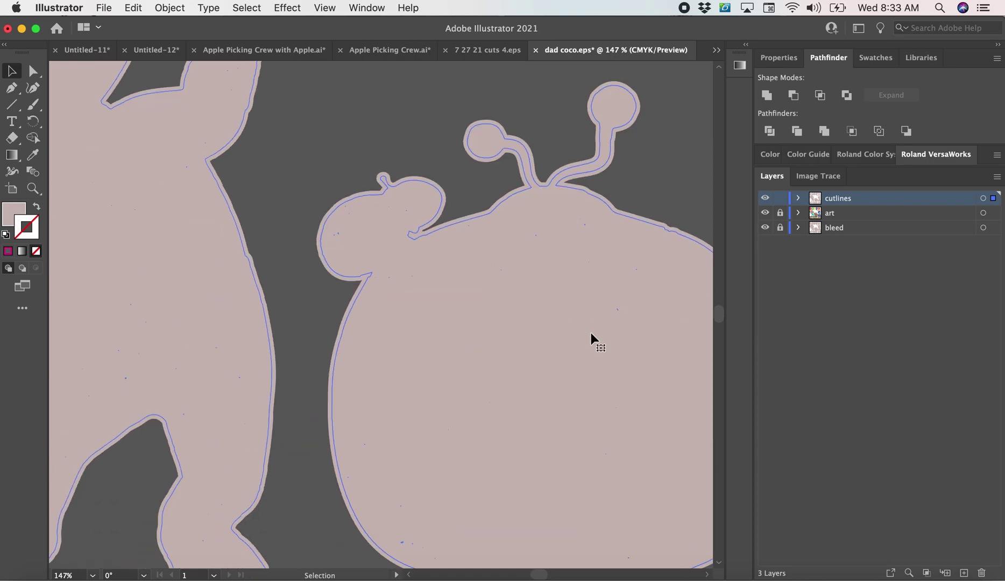
{"action": "scroll", "coordinate": [587, 177], "scroll_direction": "down", "scroll_amount": 3}
{"action": "scroll", "coordinate": [136, 330], "scroll_direction": "left", "scroll_amount": 10}
{"action": "scroll", "coordinate": [136, 329], "scroll_direction": "up", "scroll_amount": 5}
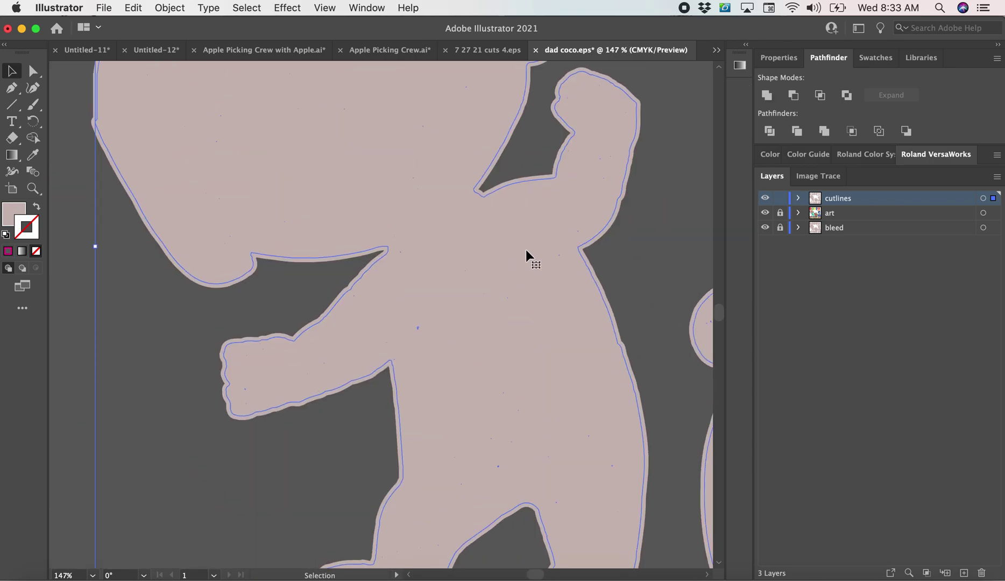
{"action": "scroll", "coordinate": [526, 253], "scroll_direction": "up", "scroll_amount": 6}
{"action": "scroll", "coordinate": [525, 249], "scroll_direction": "up", "scroll_amount": 12}
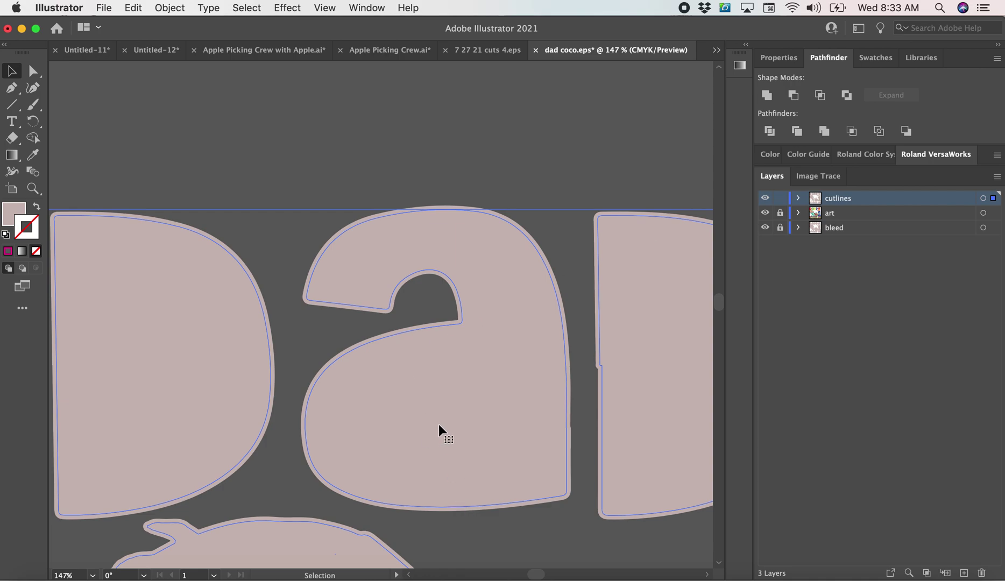
{"action": "scroll", "coordinate": [535, 312], "scroll_direction": "down", "scroll_amount": 3}
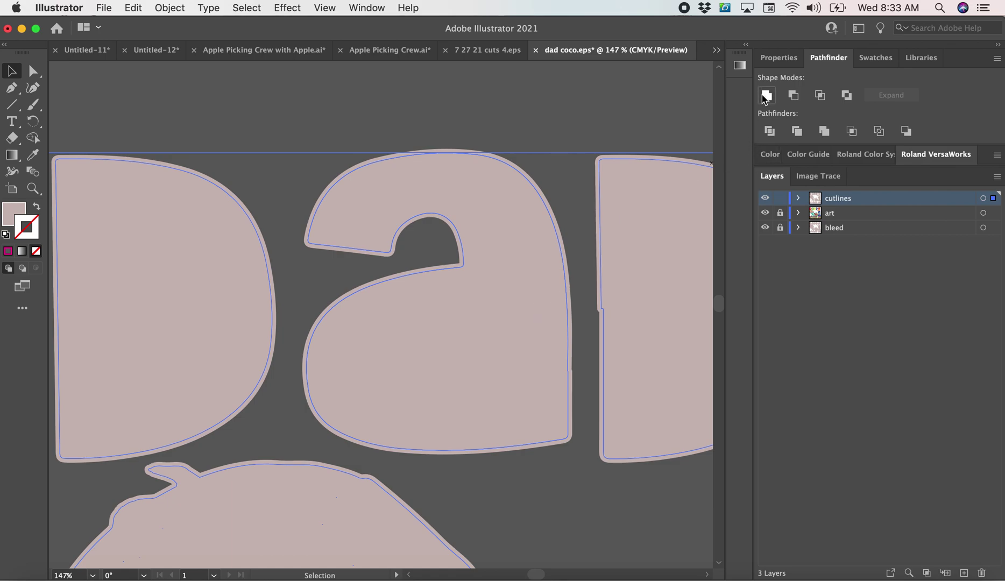
{"action": "left_click", "coordinate": [391, 91]}
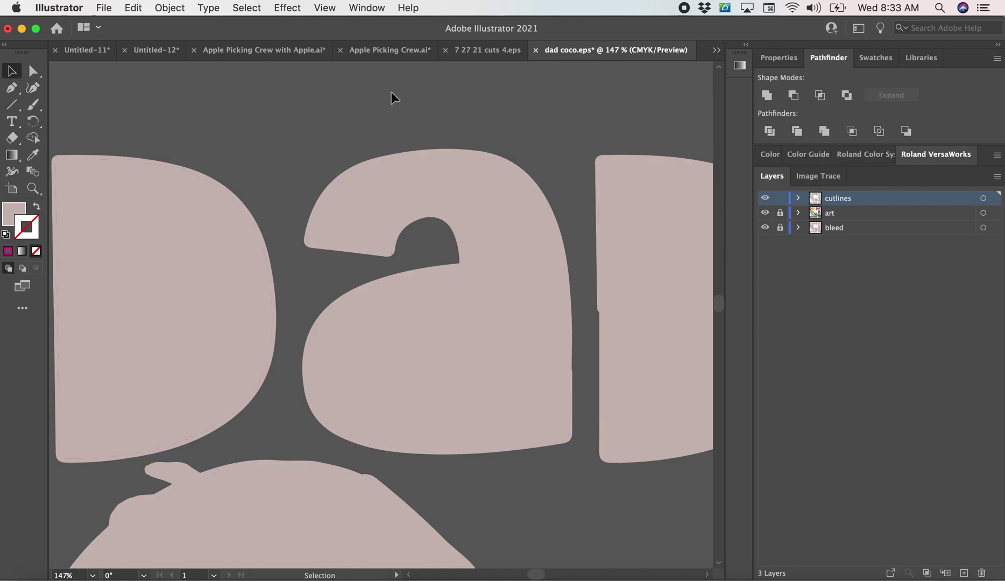
{"action": "scroll", "coordinate": [286, 273], "scroll_direction": "left", "scroll_amount": 5}
{"action": "left_click", "coordinate": [303, 324]}
{"action": "scroll", "coordinate": [303, 325], "scroll_direction": "down", "scroll_amount": 10}
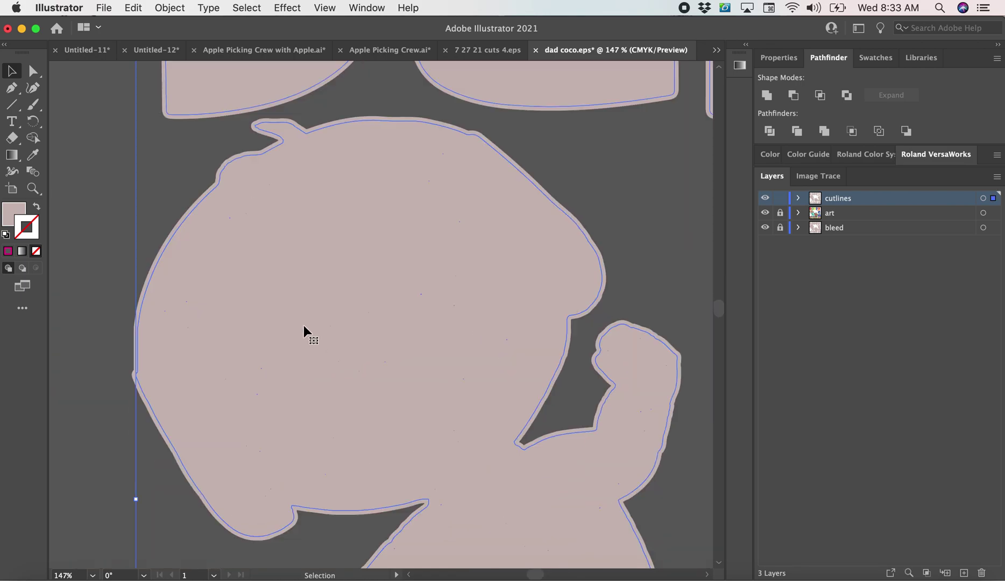
Isolate the dancing child silhouette's compound path within the "cutlines" group.
{"action": "left_click", "coordinate": [610, 181]}
{"action": "double_click", "coordinate": [561, 202]}
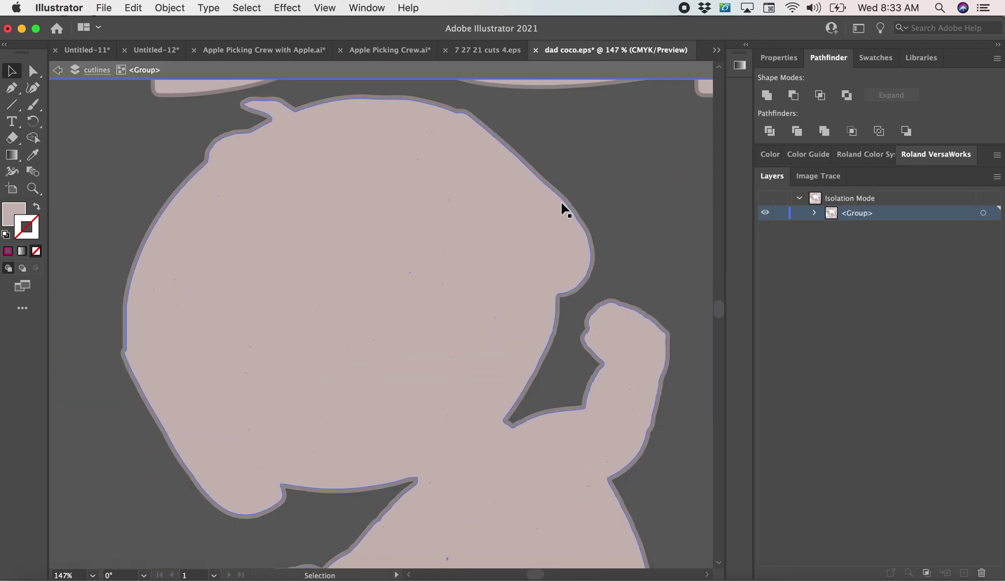
{"action": "right_click", "coordinate": [561, 203]}
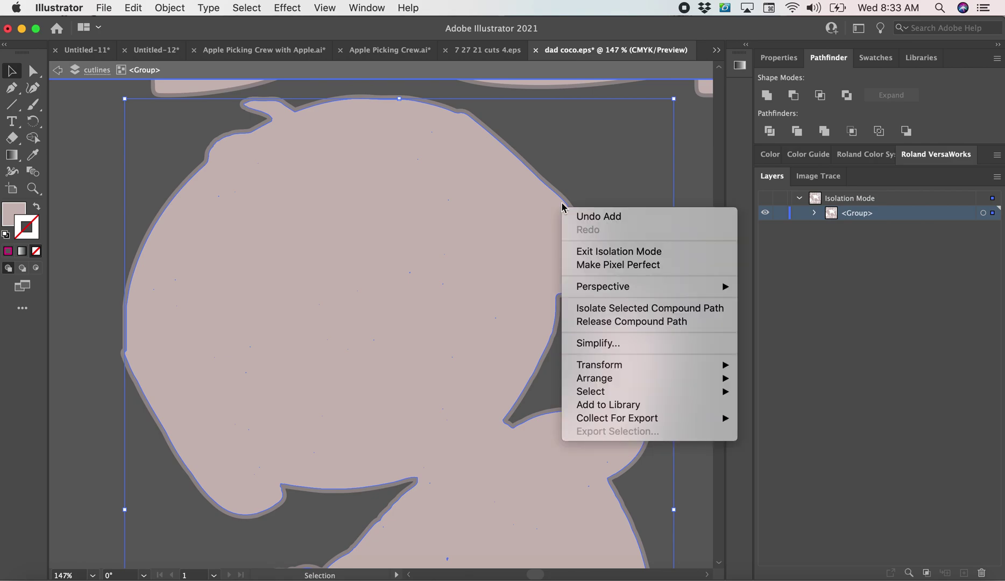
{"action": "left_click", "coordinate": [655, 308]}
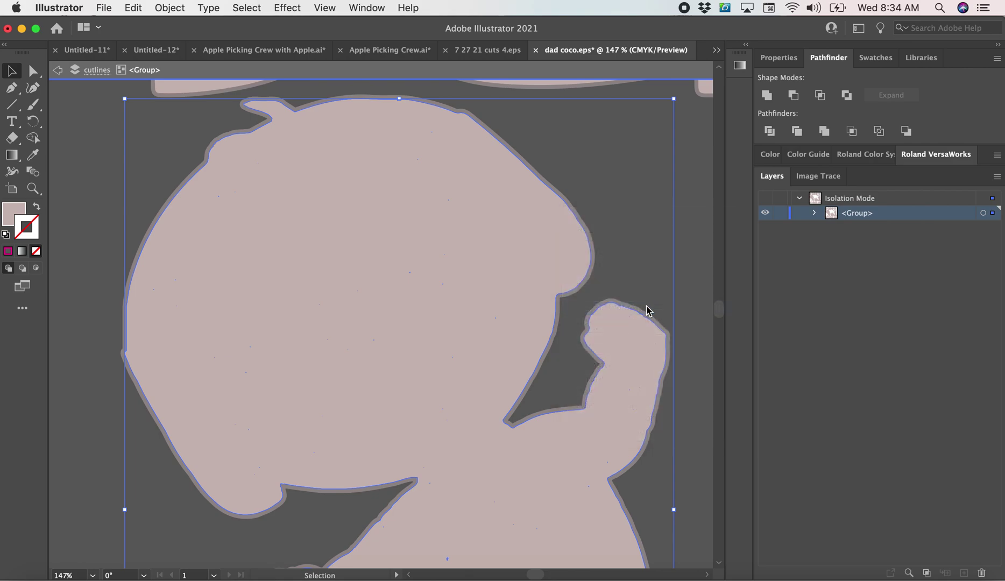
{"action": "right_click", "coordinate": [589, 258]}
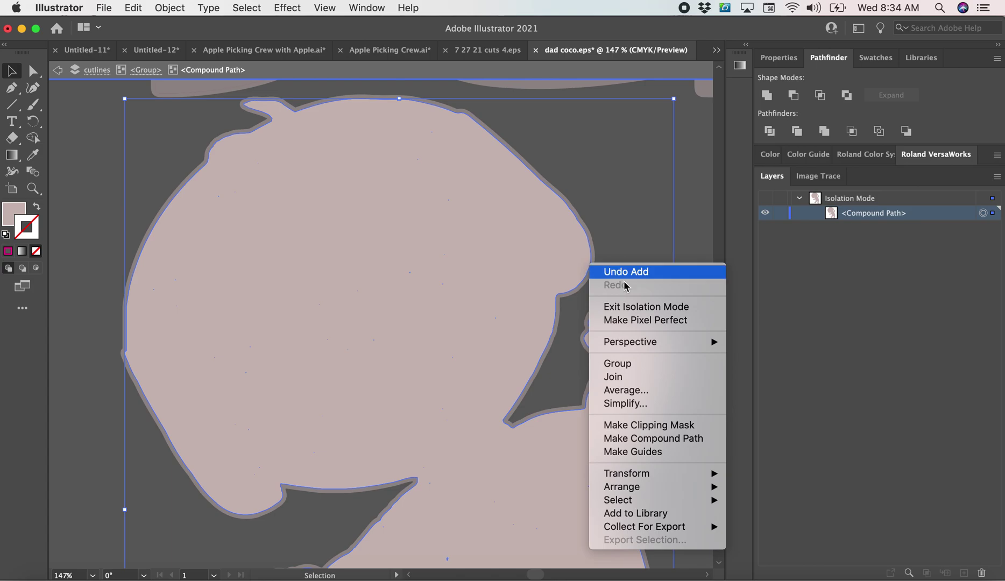
{"action": "left_click", "coordinate": [698, 226]}
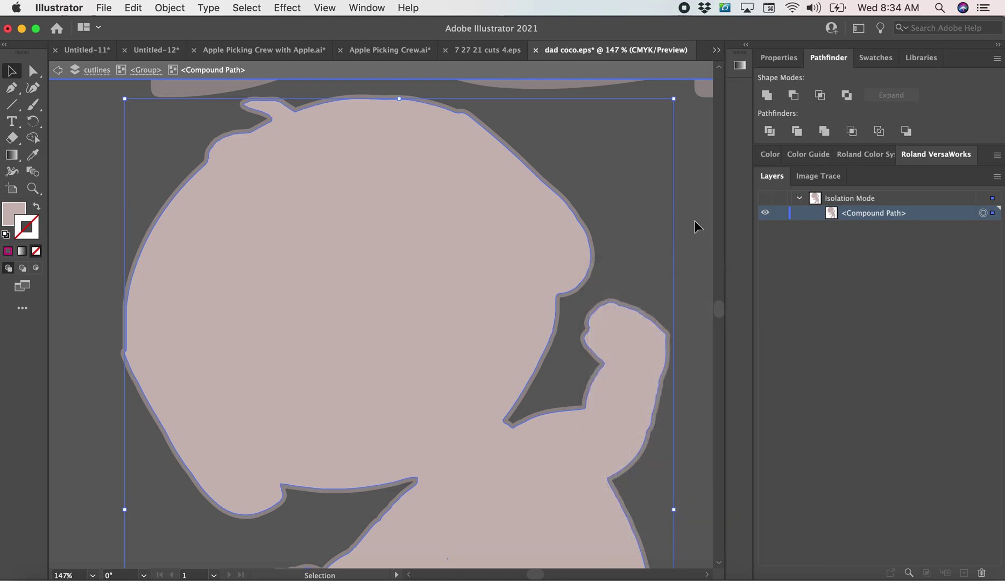
{"action": "scroll", "coordinate": [80, 527], "scroll_direction": "right", "scroll_amount": 2}
{"action": "scroll", "coordinate": [81, 527], "scroll_direction": "down", "scroll_amount": 1}
{"action": "scroll", "coordinate": [69, 574], "scroll_direction": "down", "scroll_amount": 10}
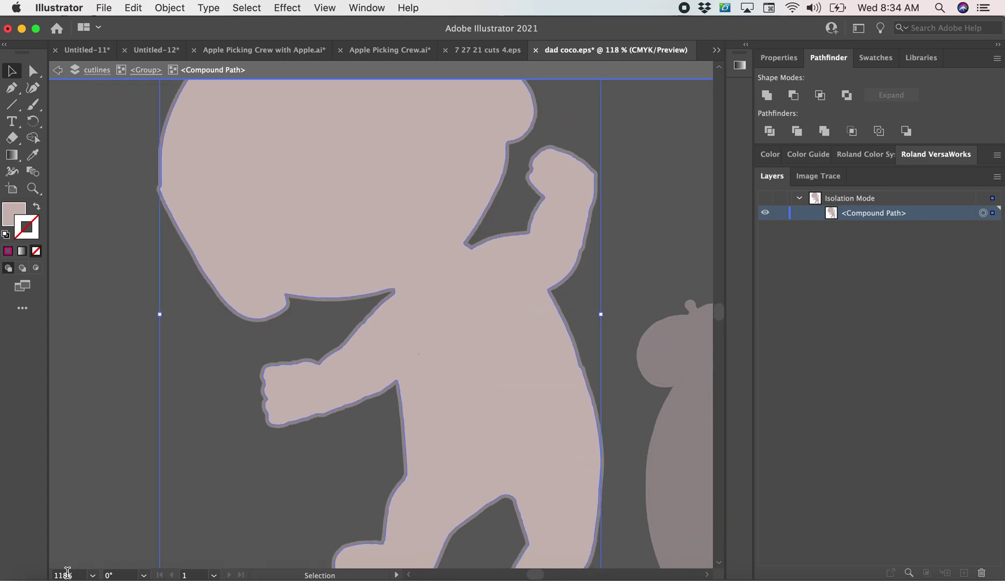
{"action": "scroll", "coordinate": [67, 573], "scroll_direction": "down", "scroll_amount": 5}
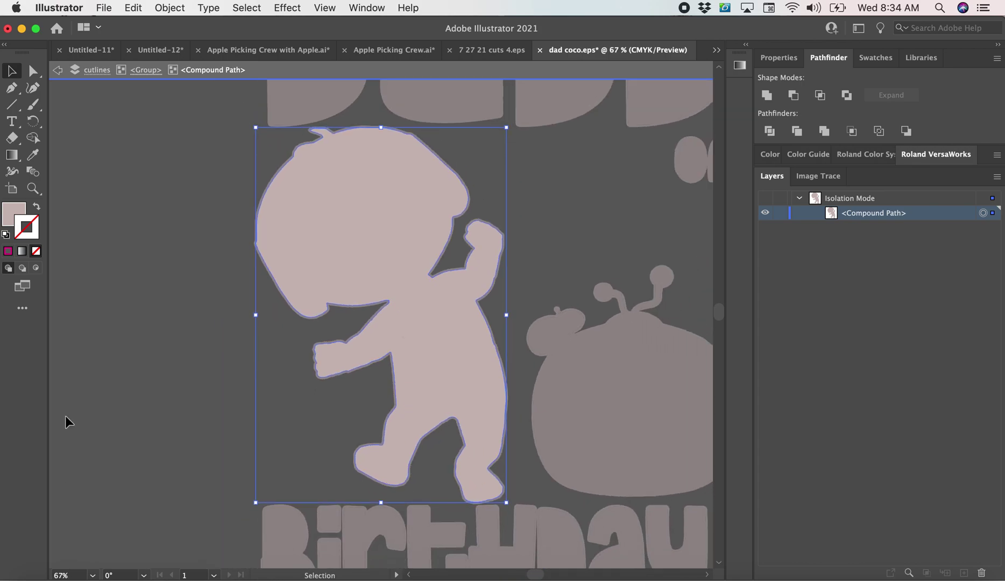
Delete the stray specks inside the dancing child silhouette's compound path, keeping its outer outline, and leave isolation mode.
{"action": "left_click", "coordinate": [148, 186]}
{"action": "left_click_drag", "start_coordinate": [540, 519], "coordinate": [512, 492]}
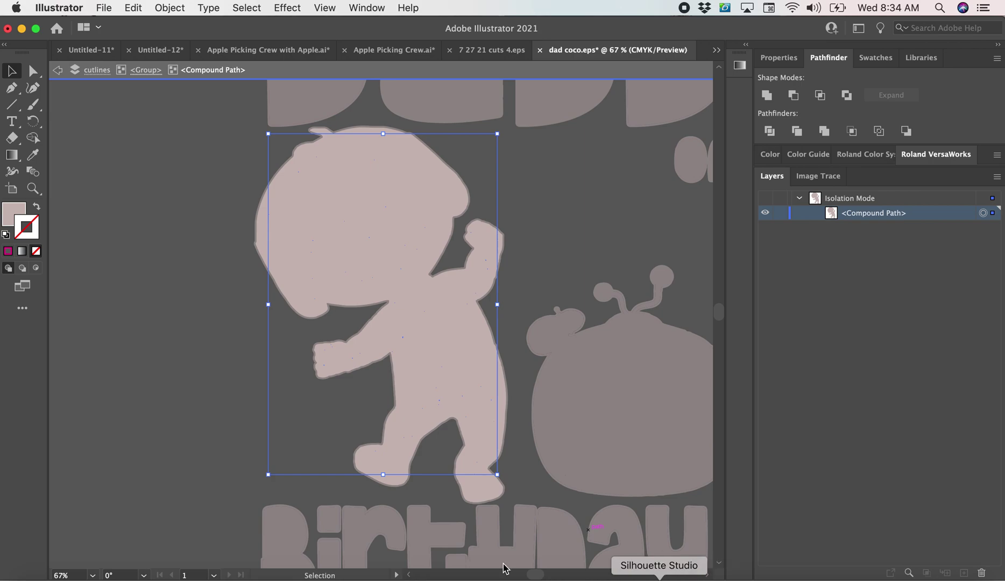
{"action": "scroll", "coordinate": [70, 575], "scroll_direction": "up", "scroll_amount": 1}
{"action": "scroll", "coordinate": [70, 575], "scroll_direction": "up", "scroll_amount": 15}
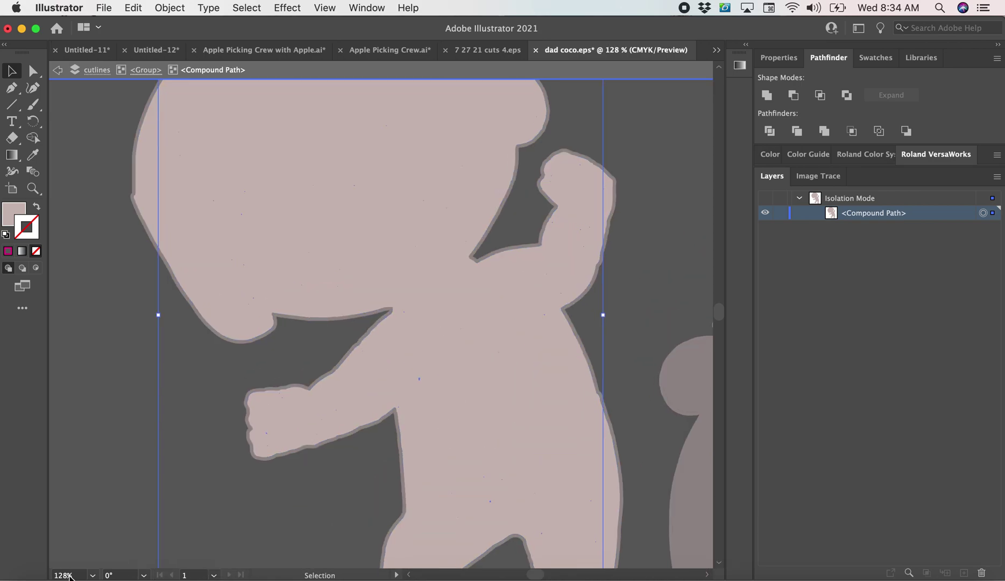
{"action": "scroll", "coordinate": [70, 575], "scroll_direction": "down", "scroll_amount": 8}
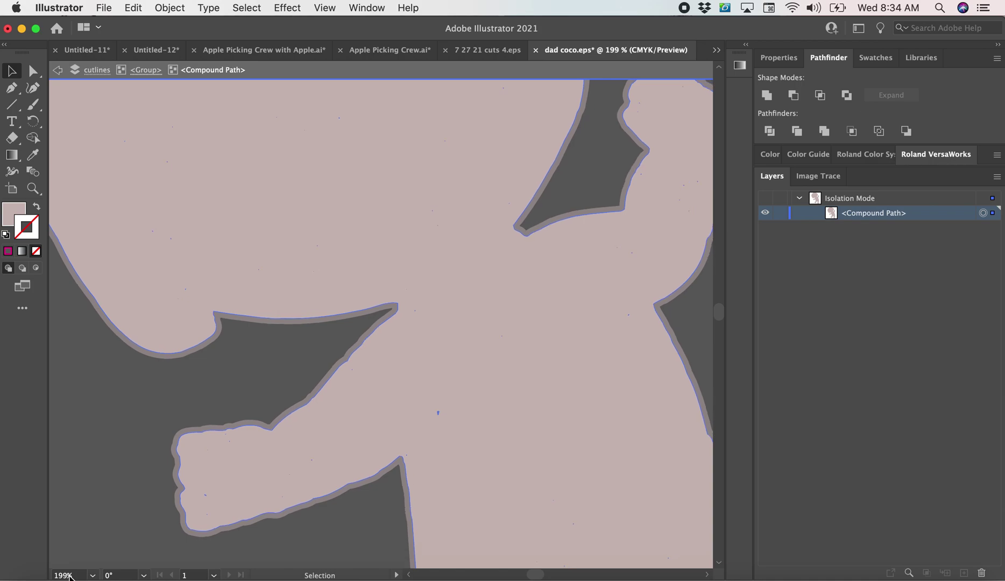
{"action": "scroll", "coordinate": [70, 575], "scroll_direction": "down", "scroll_amount": 2}
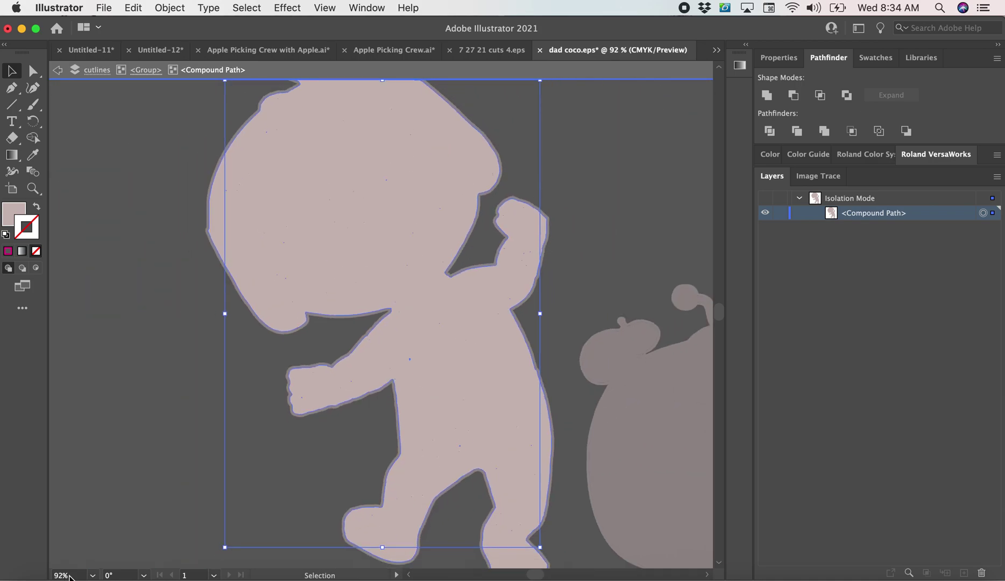
{"action": "left_click", "coordinate": [653, 192]}
{"action": "double_click", "coordinate": [653, 193]}
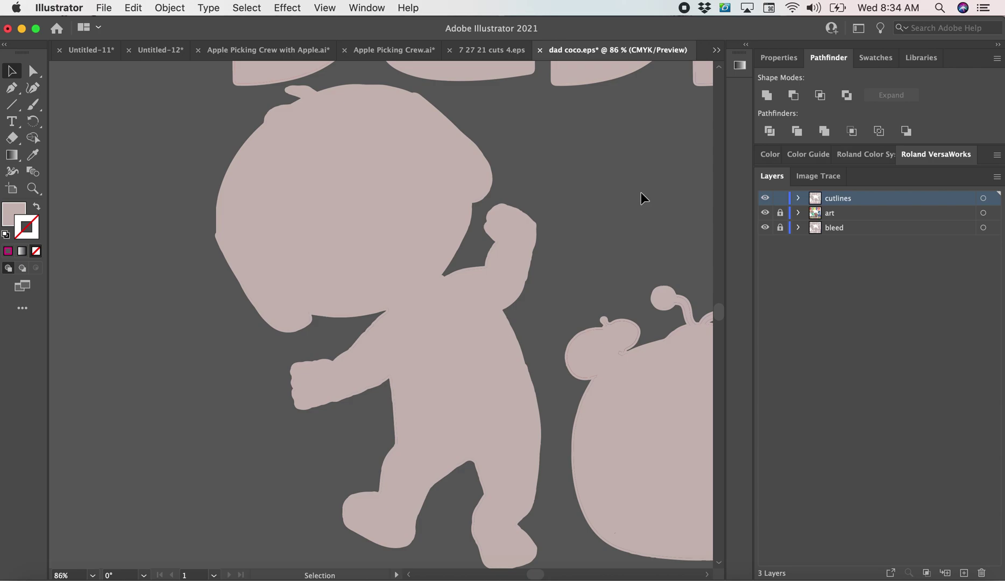
Select the "cutlines" silhouettes and isolate their group to work on the watermelon character with the ladybug.
{"action": "scroll", "coordinate": [640, 192], "scroll_direction": "right", "scroll_amount": 10}
{"action": "left_click", "coordinate": [464, 356]}
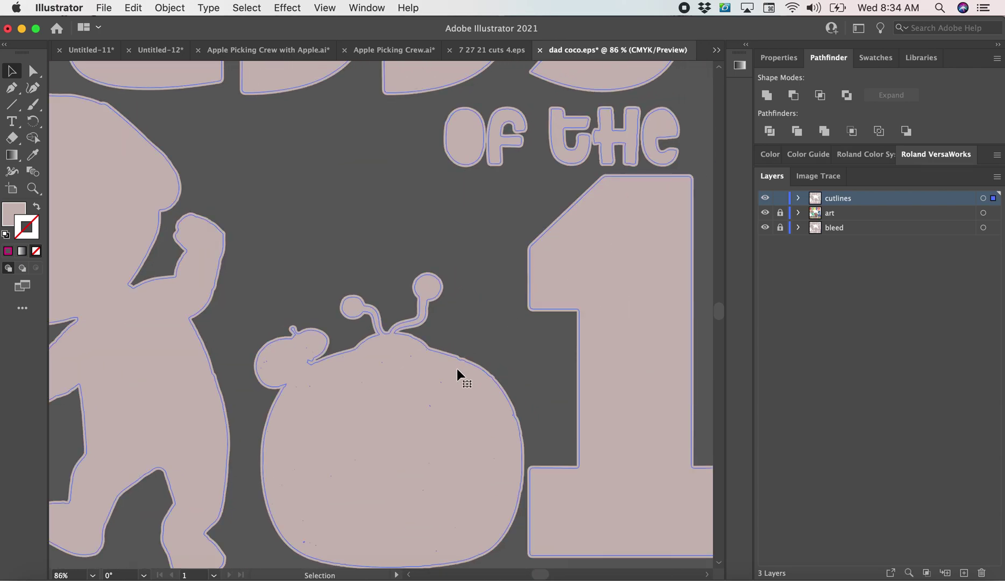
{"action": "right_click", "coordinate": [457, 368]}
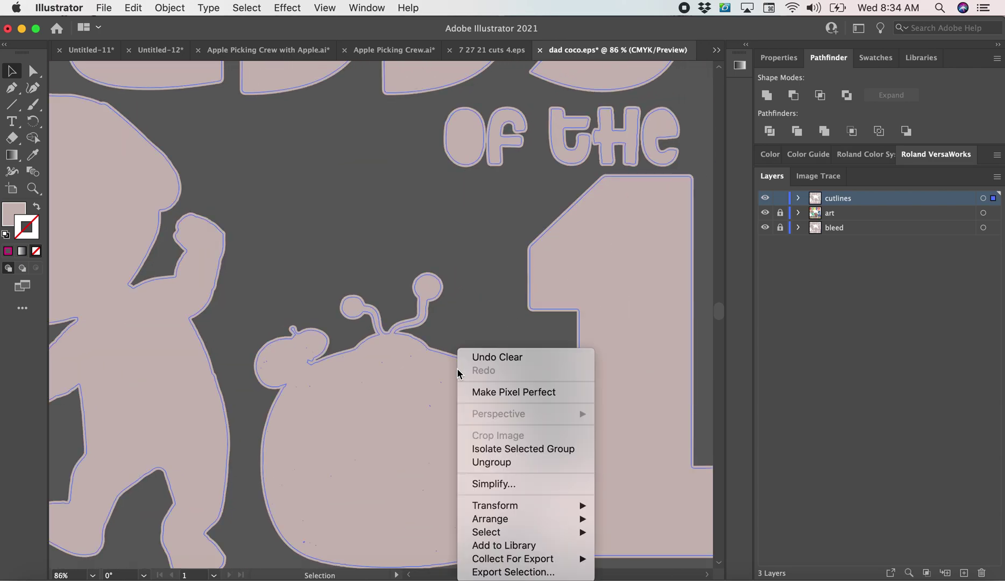
{"action": "left_click", "coordinate": [536, 451]}
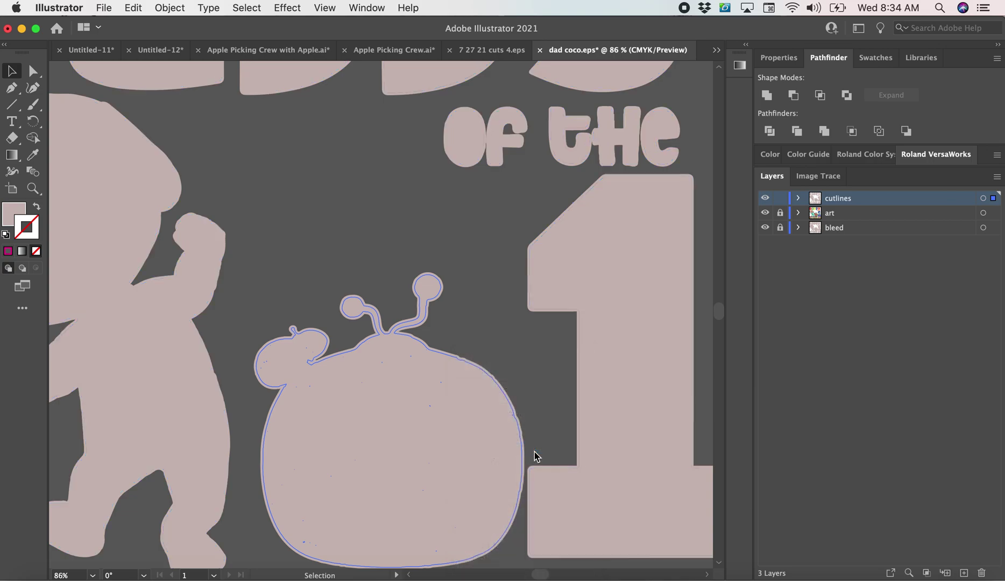
{"action": "left_click", "coordinate": [512, 444]}
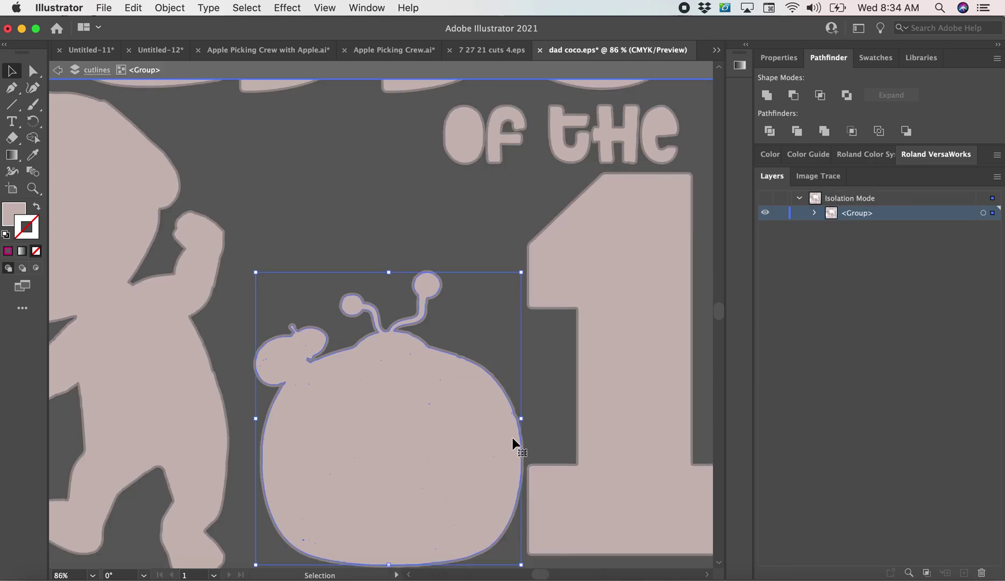
Isolate the watermelon silhouette's compound path and delete the specks inside it, keeping the outer outline, then leave isolation mode.
{"action": "scroll", "coordinate": [512, 437], "scroll_direction": "down", "scroll_amount": 3}
{"action": "left_click", "coordinate": [283, 140]}
{"action": "left_click", "coordinate": [550, 538]}
{"action": "left_click", "coordinate": [526, 381]}
{"action": "right_click", "coordinate": [527, 383]}
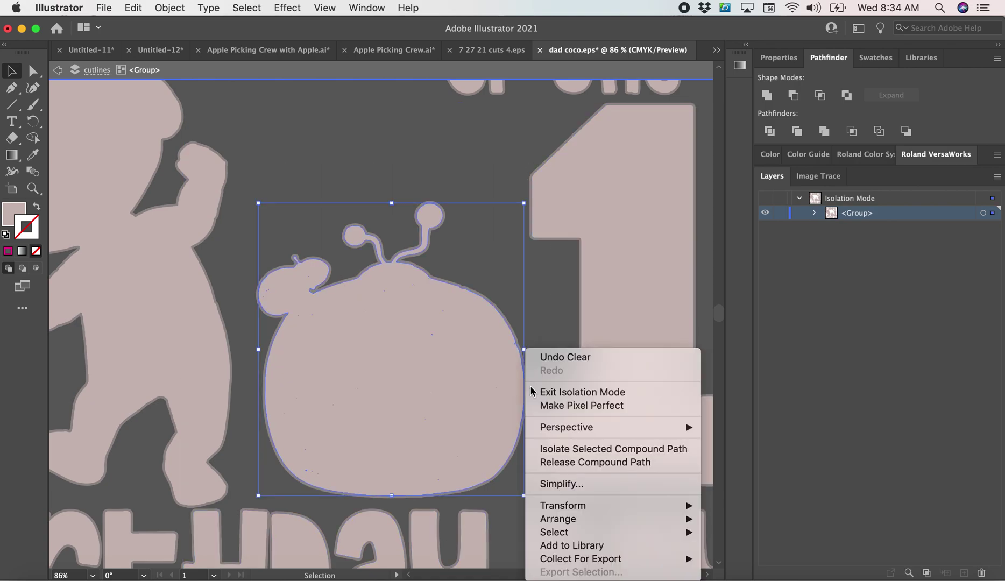
{"action": "left_click", "coordinate": [563, 450]}
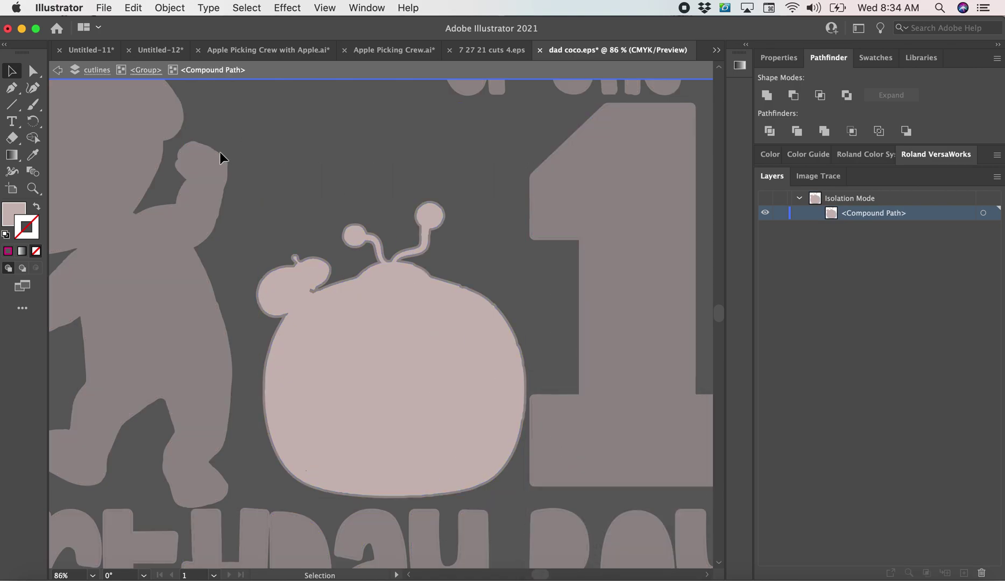
{"action": "key", "text": "super+a"}
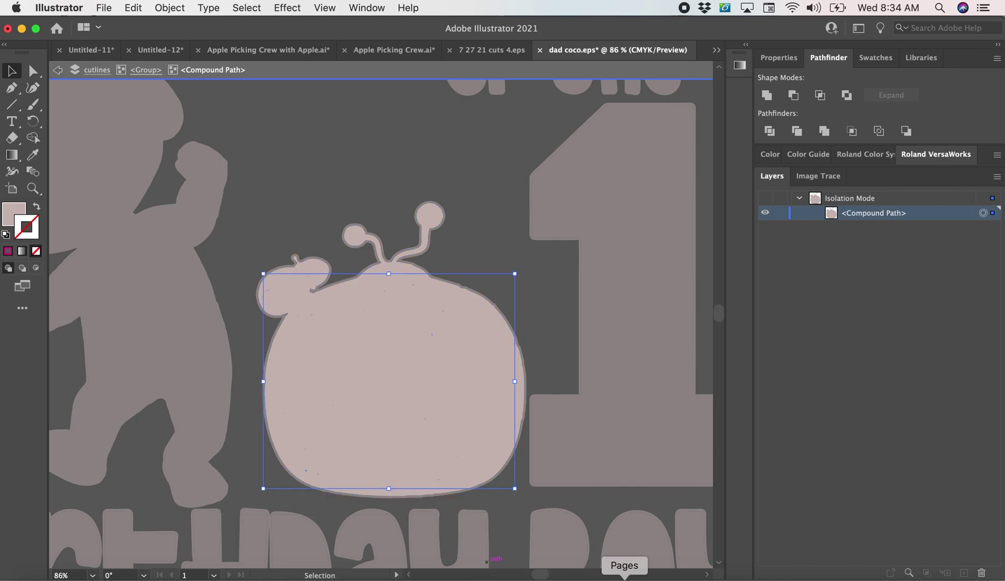
{"action": "double_click", "coordinate": [567, 357]}
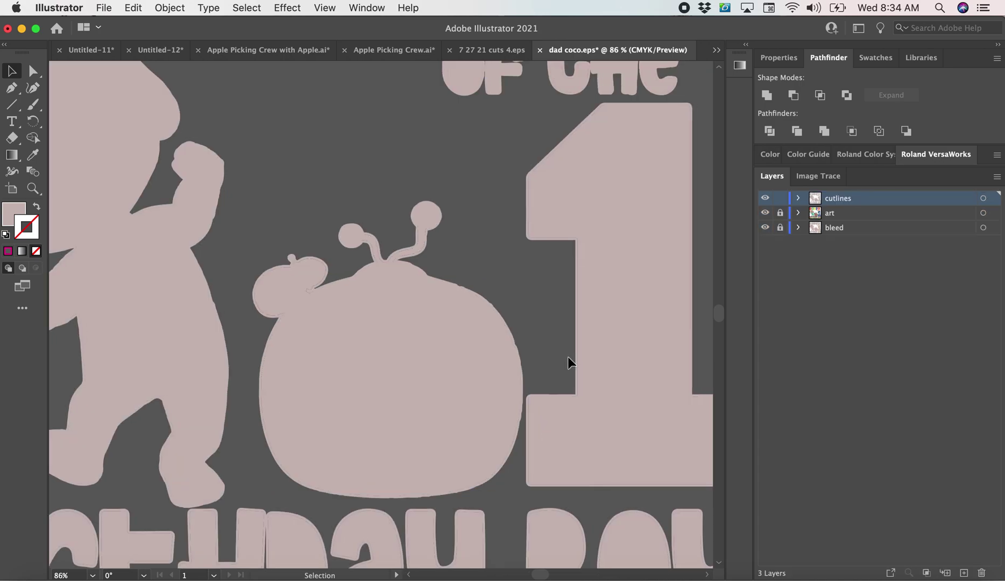
Select all "cutlines" silhouettes and check the characters, number 1 and lettering for remaining specks.
{"action": "scroll", "coordinate": [562, 358], "scroll_direction": "right", "scroll_amount": 5}
{"action": "key", "text": "super+a"}
{"action": "scroll", "coordinate": [670, 383], "scroll_direction": "up", "scroll_amount": 3}
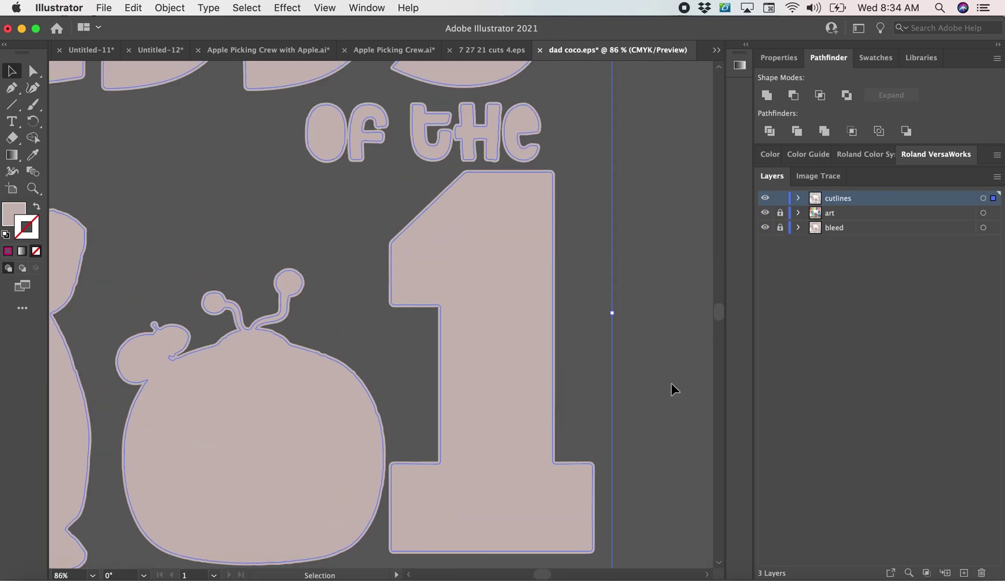
{"action": "scroll", "coordinate": [670, 382], "scroll_direction": "down", "scroll_amount": 6}
{"action": "scroll", "coordinate": [670, 383], "scroll_direction": "down", "scroll_amount": 8}
{"action": "scroll", "coordinate": [670, 383], "scroll_direction": "left", "scroll_amount": 10}
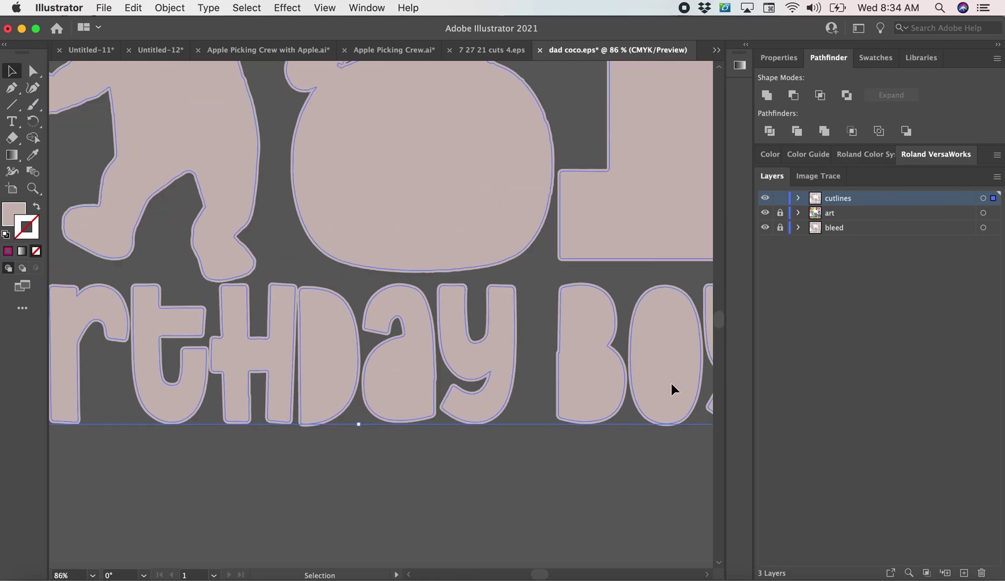
{"action": "scroll", "coordinate": [670, 382], "scroll_direction": "up", "scroll_amount": 1}
{"action": "scroll", "coordinate": [197, 431], "scroll_direction": "up", "scroll_amount": 5}
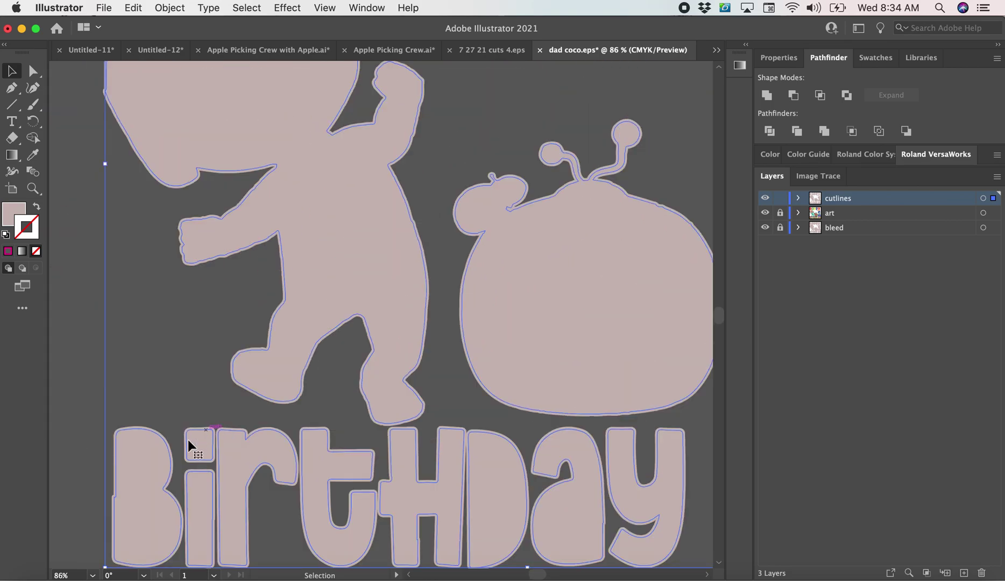
{"action": "scroll", "coordinate": [63, 574], "scroll_direction": "down", "scroll_amount": 3}
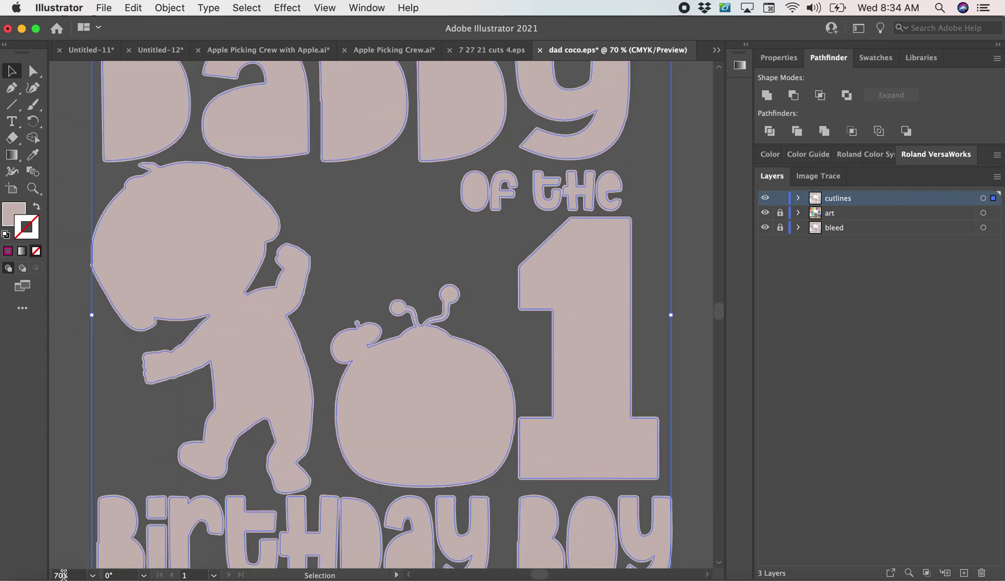
{"action": "scroll", "coordinate": [63, 574], "scroll_direction": "up", "scroll_amount": 2}
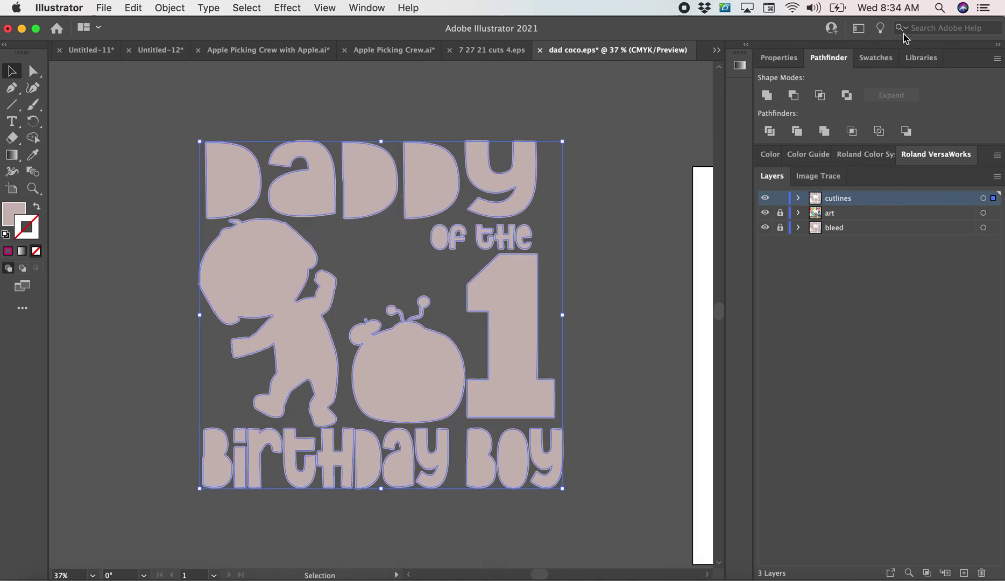
Remove the fill from the selected "cutlines" silhouettes and give them a 0.25 pt stroke in the magenta spot swatch.
{"action": "left_click", "coordinate": [880, 62]}
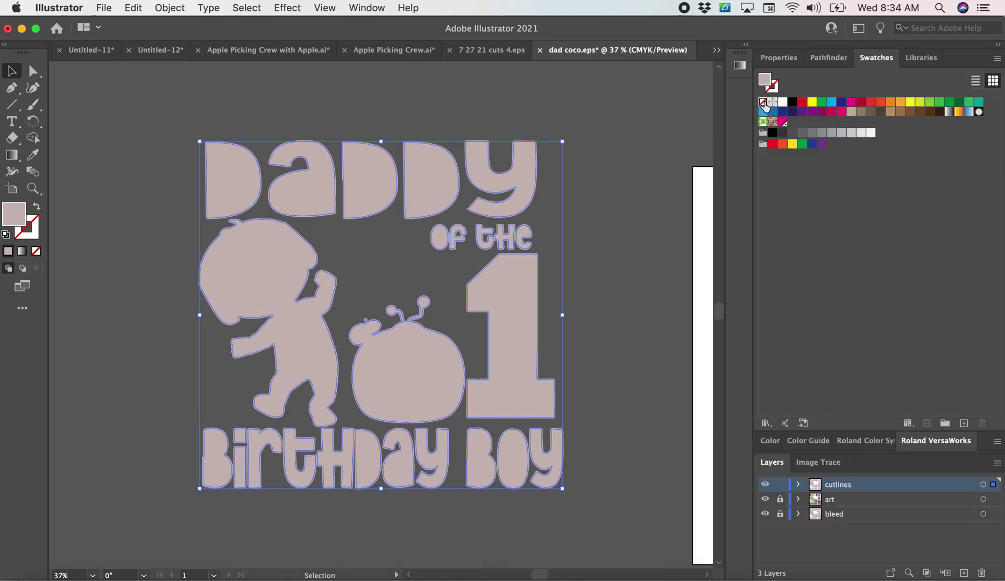
{"action": "left_click", "coordinate": [762, 102]}
{"action": "left_click", "coordinate": [771, 92]}
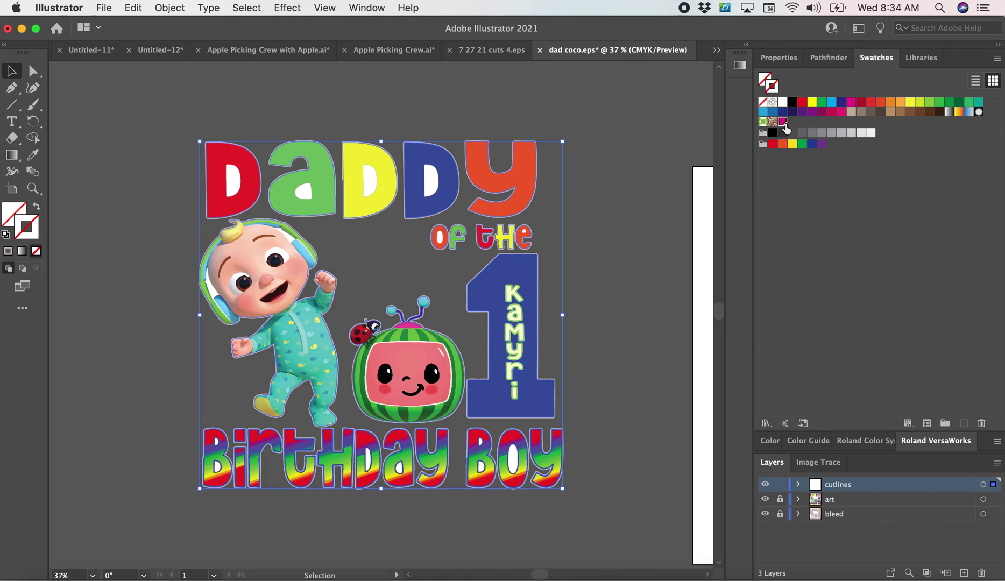
{"action": "left_click", "coordinate": [783, 123]}
{"action": "left_click", "coordinate": [778, 58]}
{"action": "left_click", "coordinate": [860, 230]}
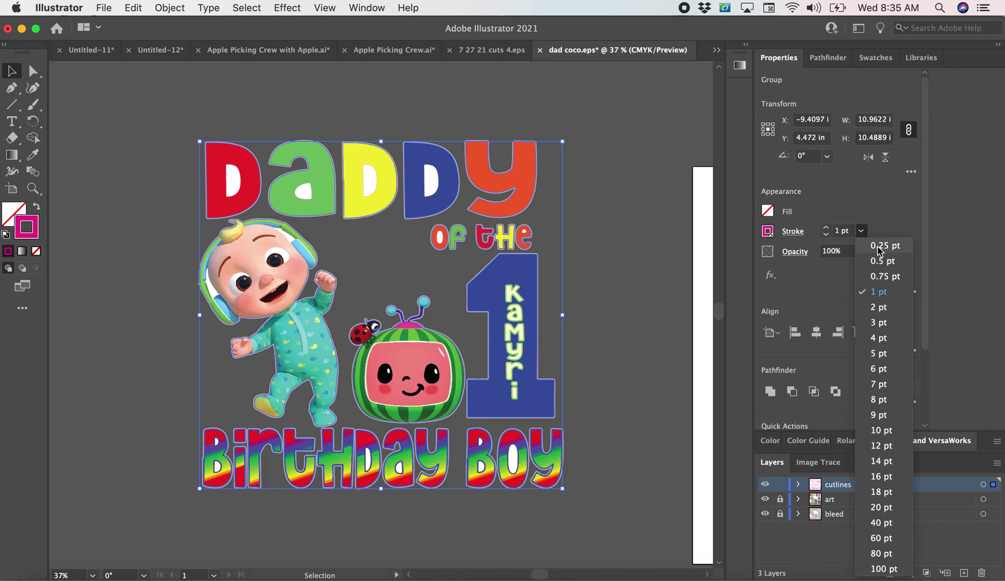
{"action": "left_click", "coordinate": [874, 184]}
Examine the cut lines up close around the ladybug and the child's raised hand, and unlock the "art" and "bleed" layers.
{"action": "scroll", "coordinate": [54, 574], "scroll_direction": "up", "scroll_amount": 10}
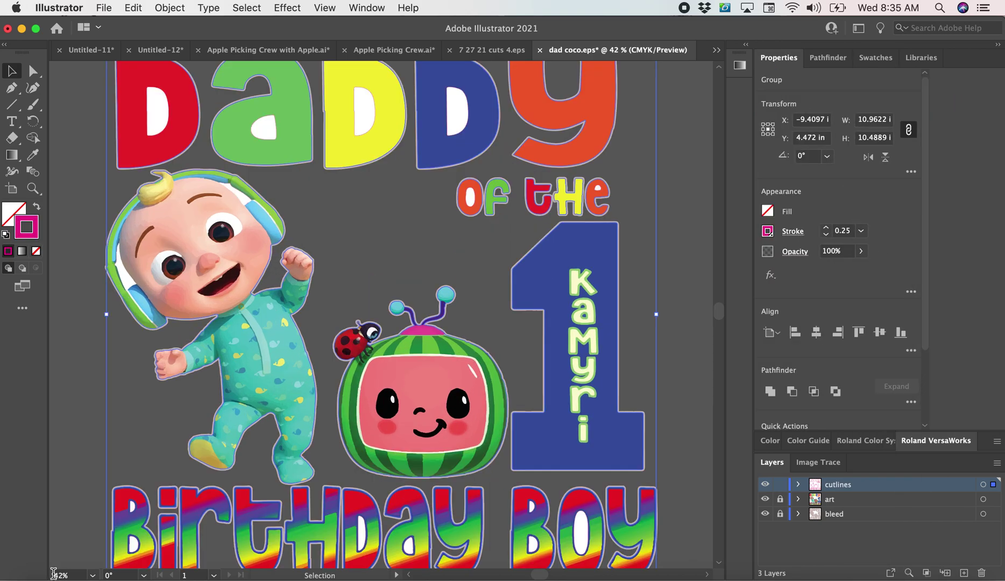
{"action": "scroll", "coordinate": [54, 573], "scroll_direction": "up", "scroll_amount": 5}
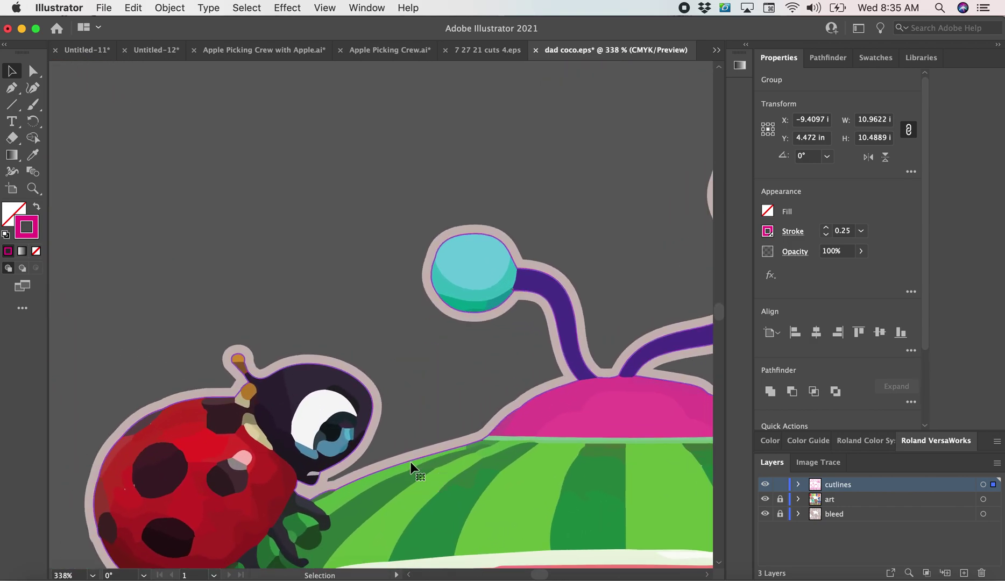
{"action": "scroll", "coordinate": [410, 468], "scroll_direction": "left", "scroll_amount": 10}
{"action": "scroll", "coordinate": [410, 468], "scroll_direction": "up", "scroll_amount": 5}
{"action": "scroll", "coordinate": [327, 192], "scroll_direction": "up", "scroll_amount": 10}
{"action": "scroll", "coordinate": [326, 192], "scroll_direction": "left", "scroll_amount": 3}
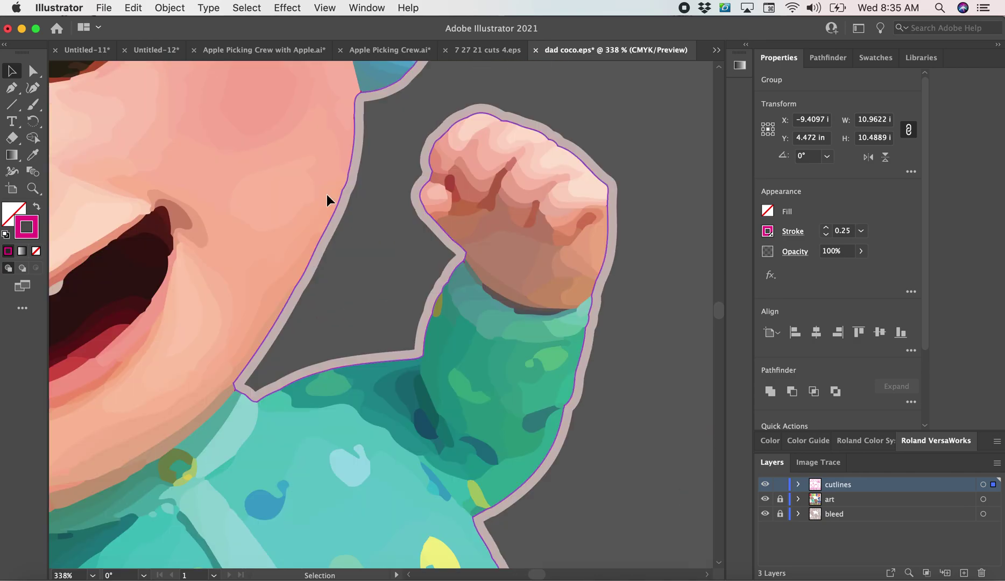
{"action": "left_click", "coordinate": [779, 498]}
{"action": "left_click", "coordinate": [780, 513]}
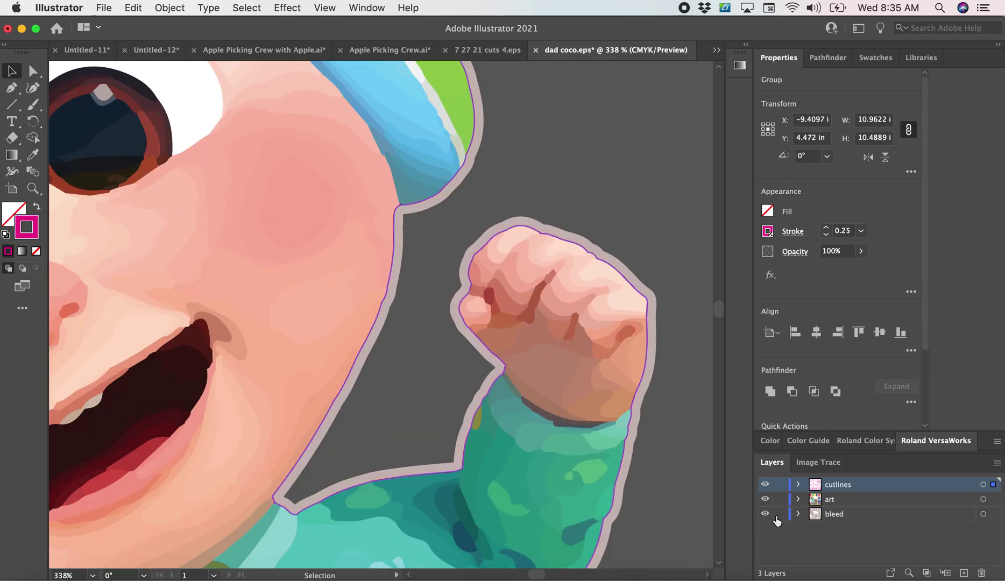